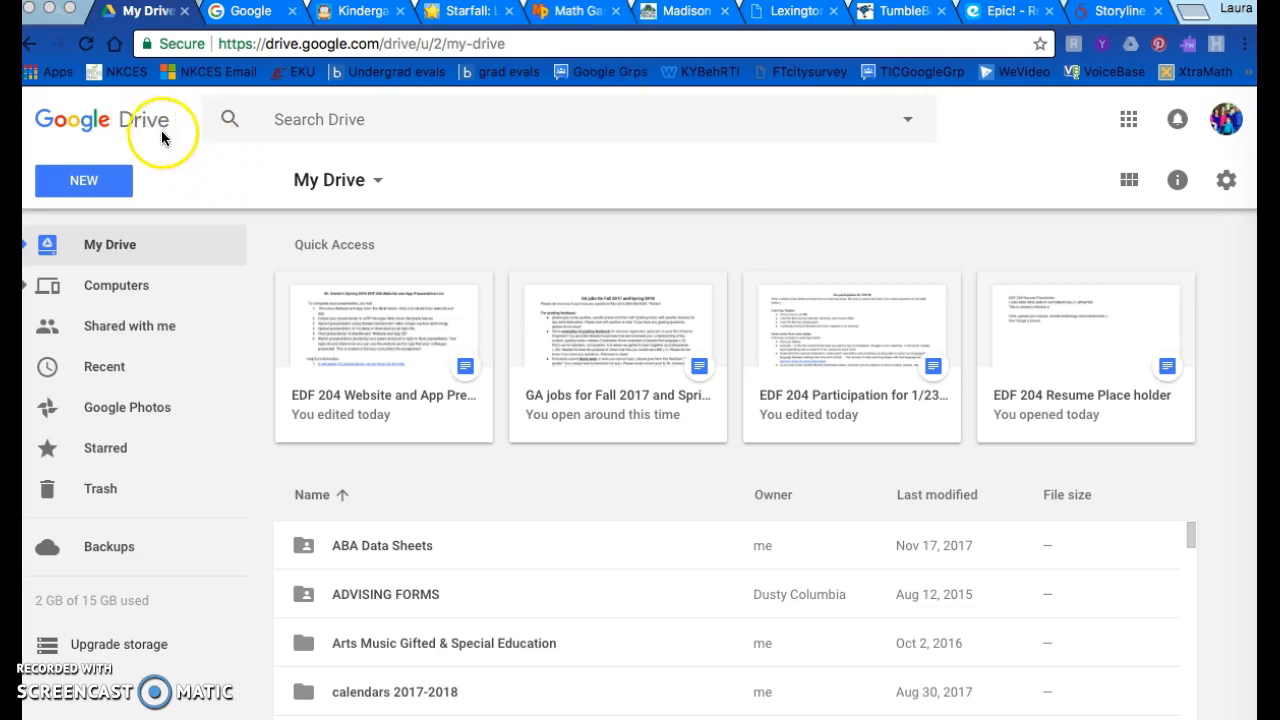
Start a new folder in My Drive and name it Parent Newsletters
left_click(113, 179)
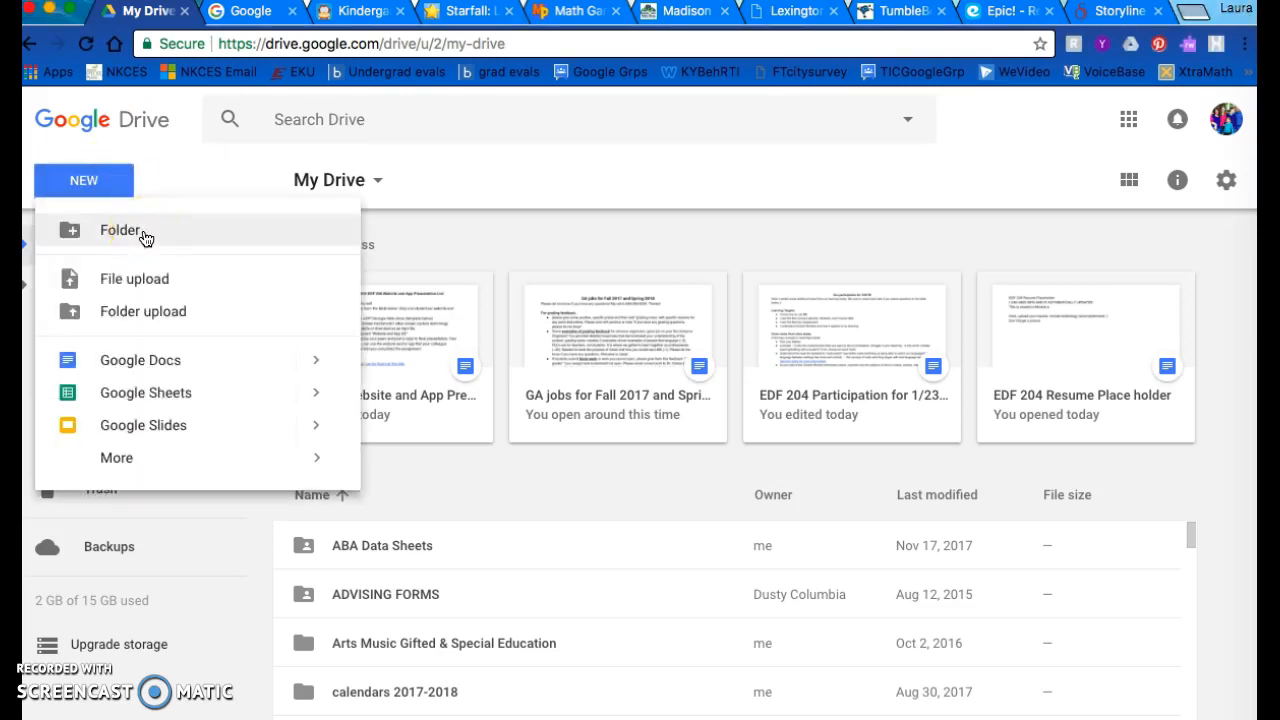
left_click(77, 235)
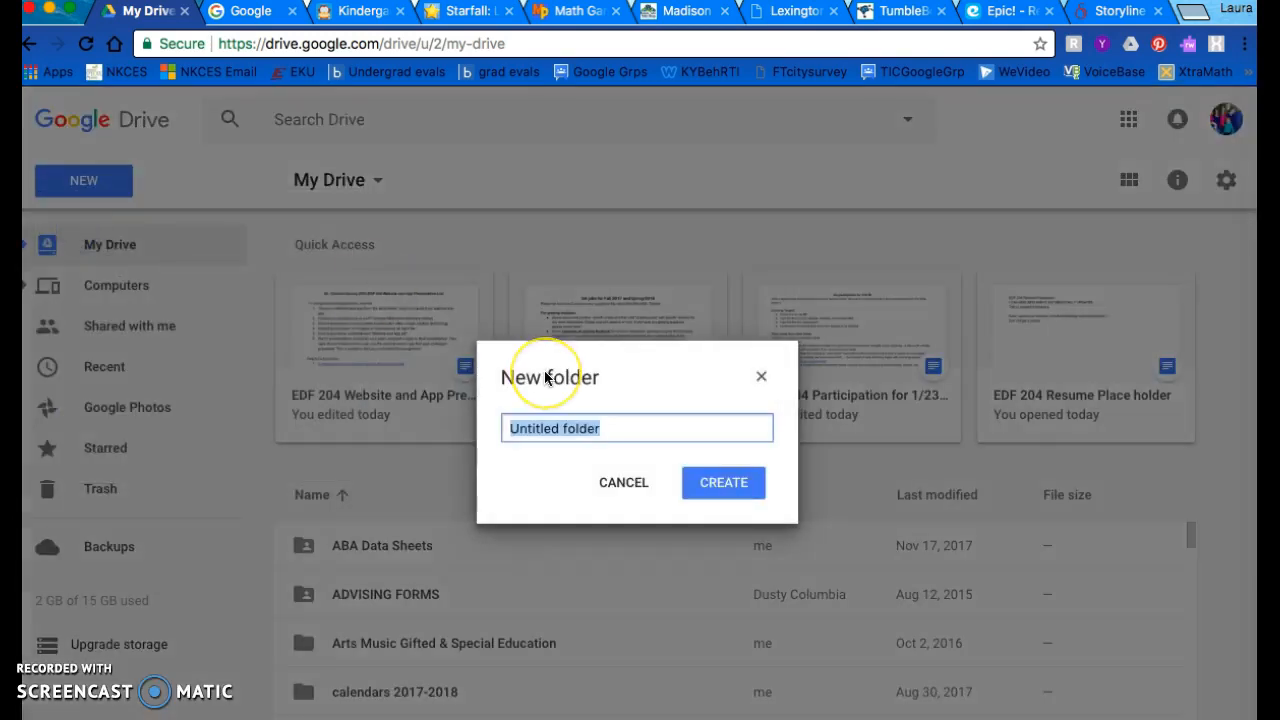
type("Parent Newsletters ")
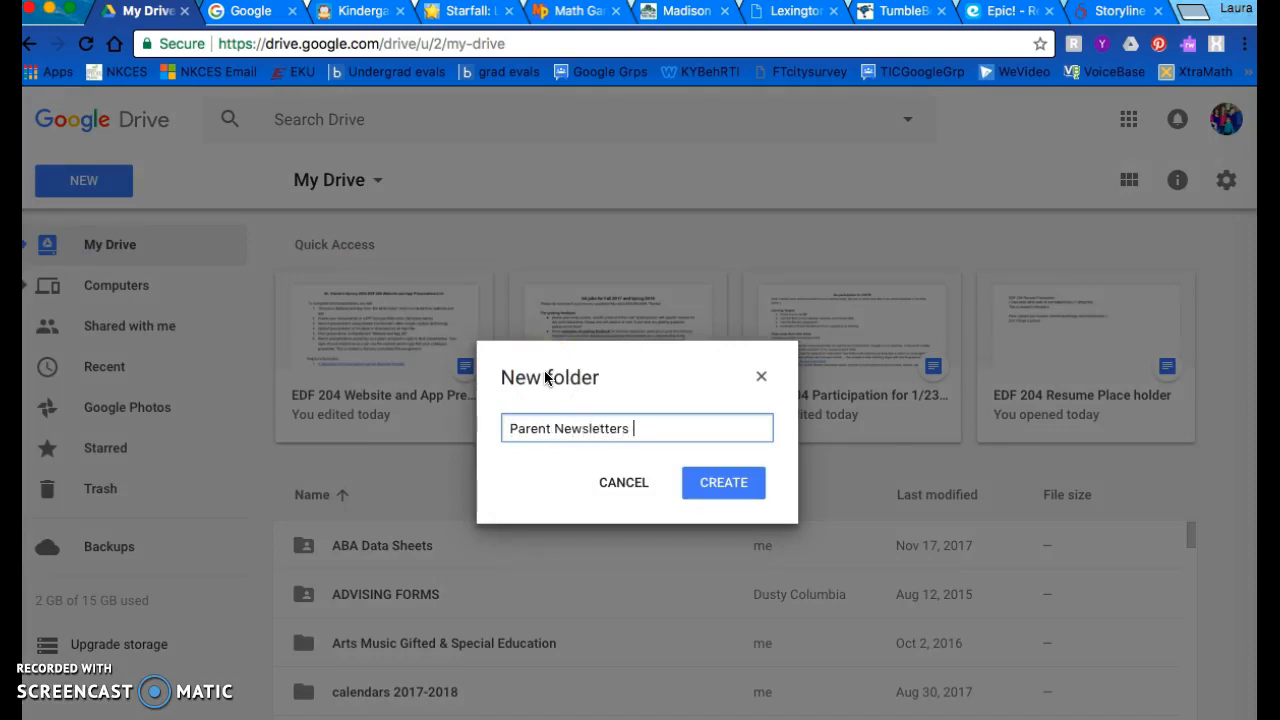
type("Student INformat")
key("BackSpace")
key("BackSpace")
key("BackSpace")
key("BackSpace")
key("BackSpace")
key("BackSpace")
key("BackSpace")
type("nformation for 2018")
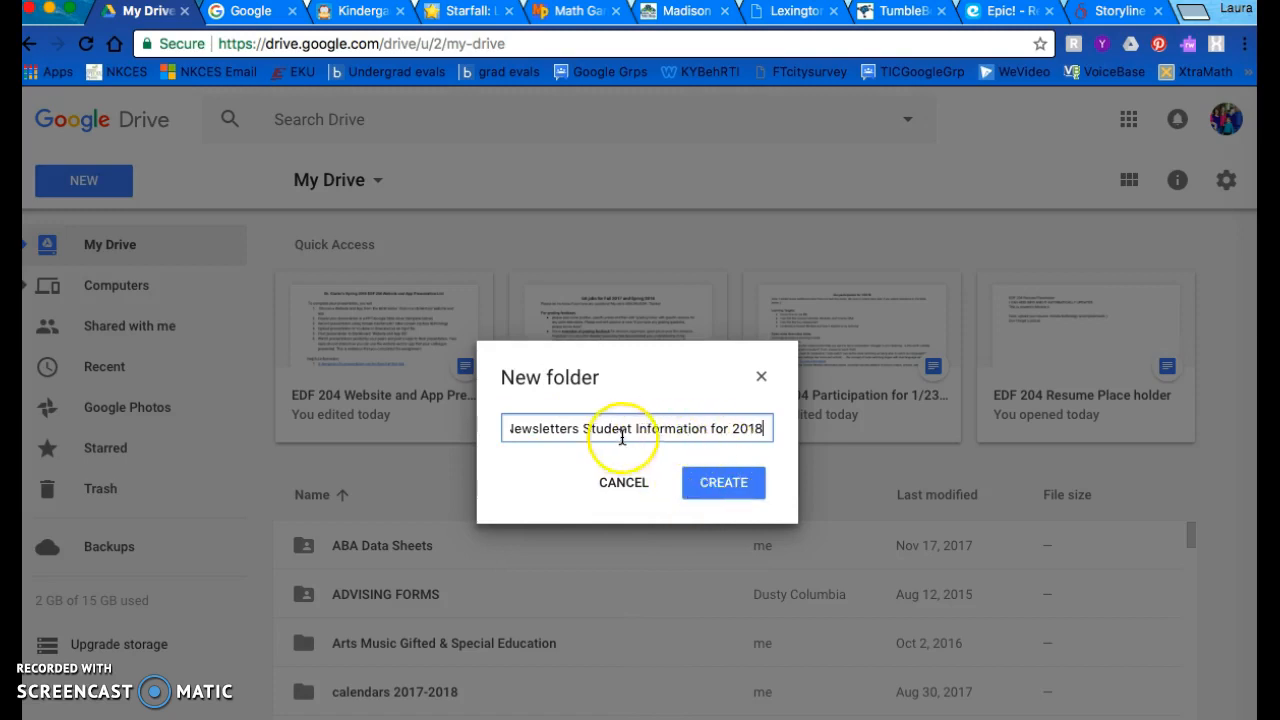
left_click(585, 428, "shift")
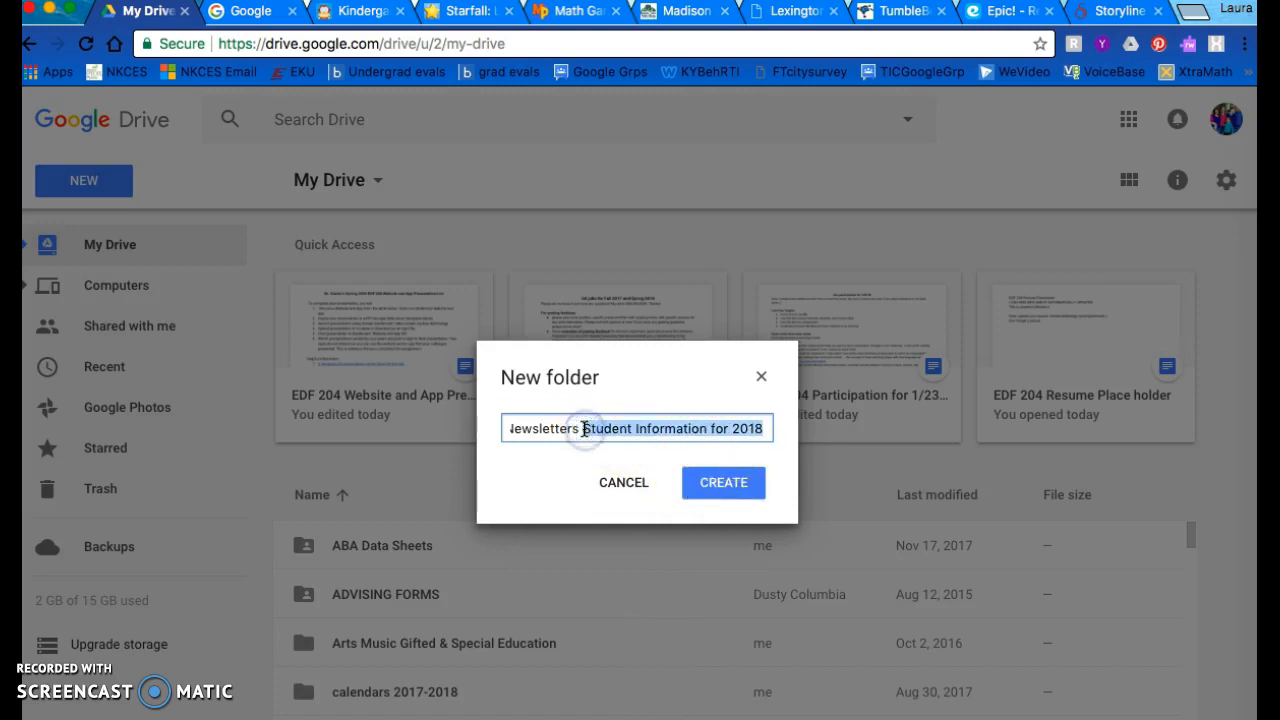
key("BackSpace")
Create the Parent Newsletters folder and start a blank Google Docs document inside it
left_click(741, 489)
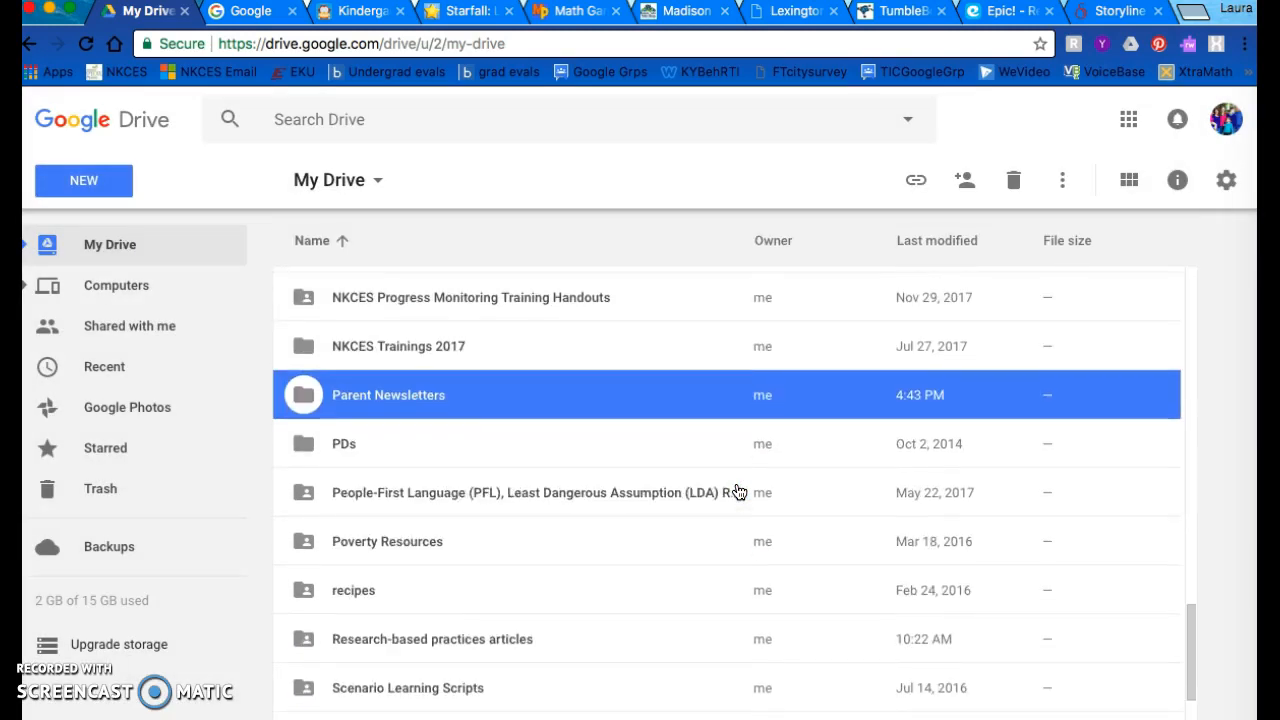
double_click(538, 399)
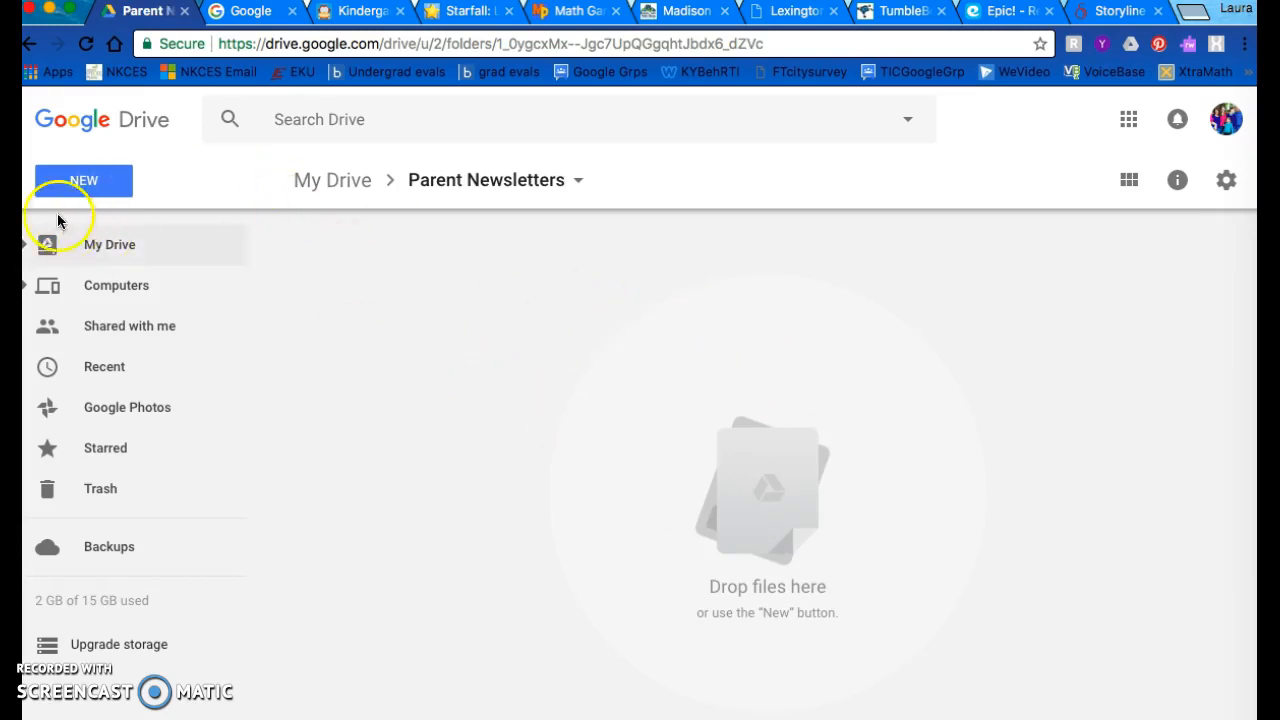
left_click(102, 186)
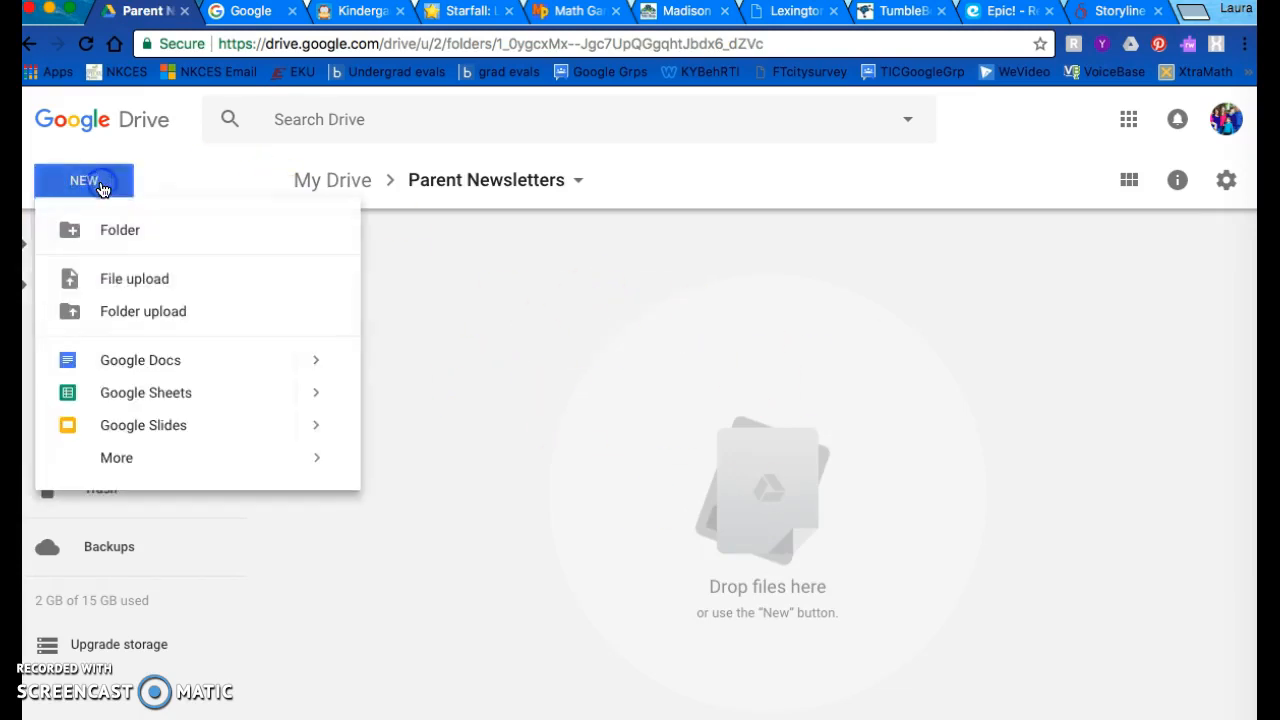
left_click(155, 360)
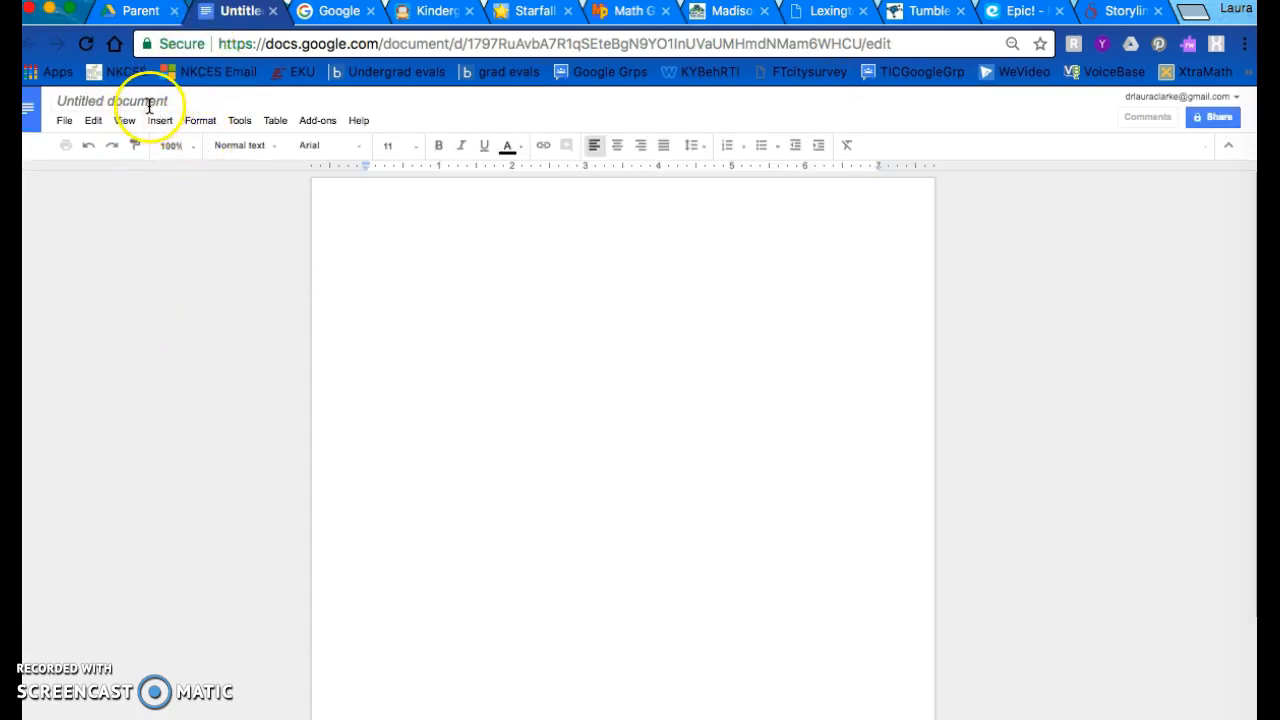
Write the centered heading "Newsletter for March" on the first line and give the document the same name
left_click(453, 232)
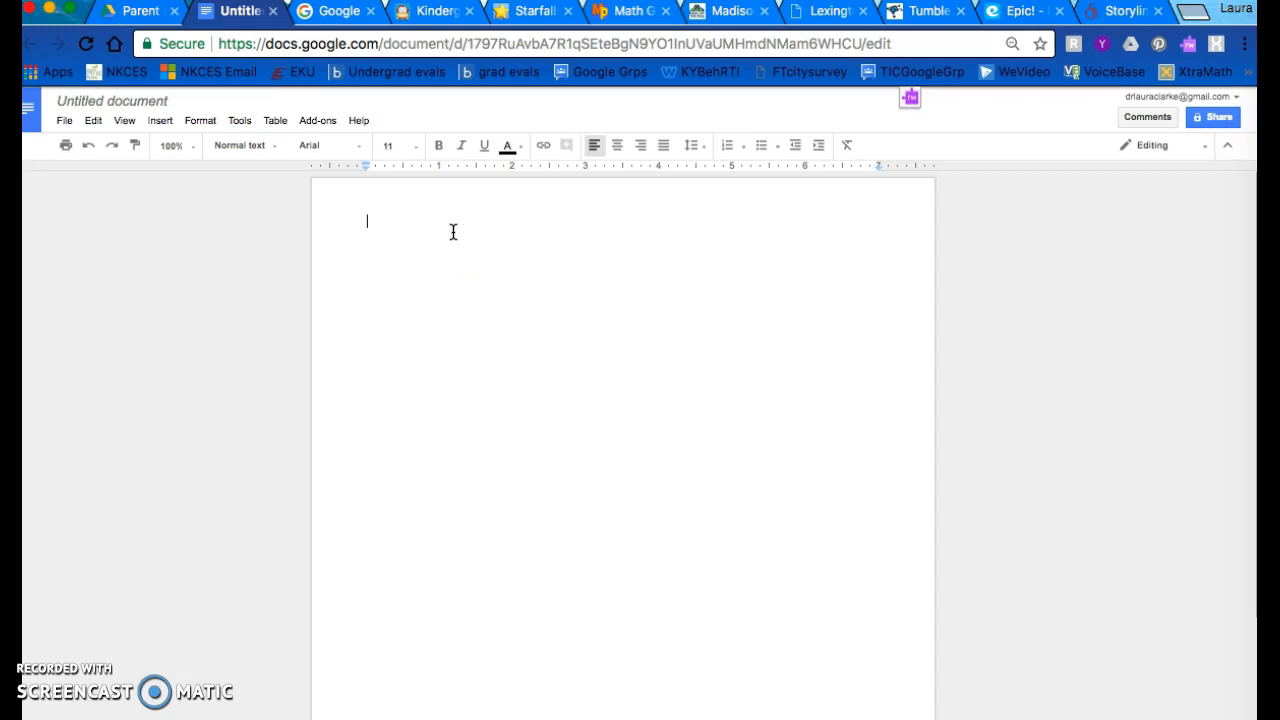
left_click(406, 226)
type("Newsletter for March")
left_click(617, 145)
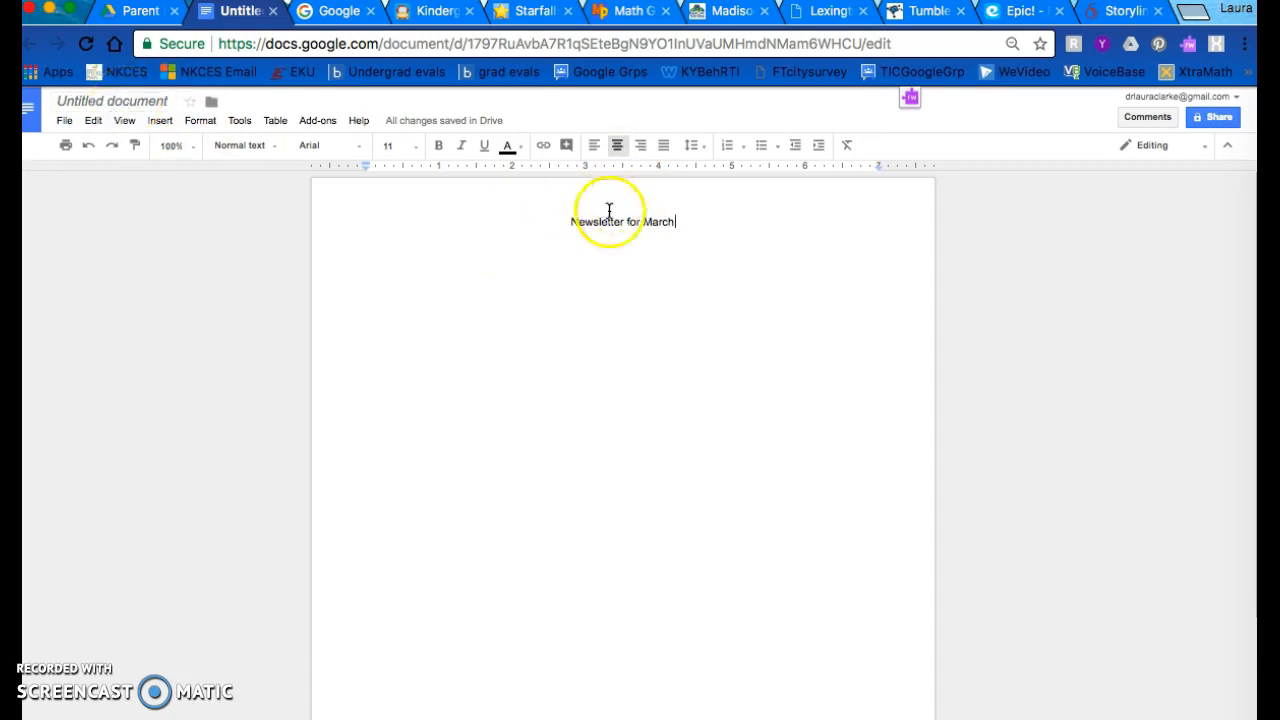
left_click(126, 100)
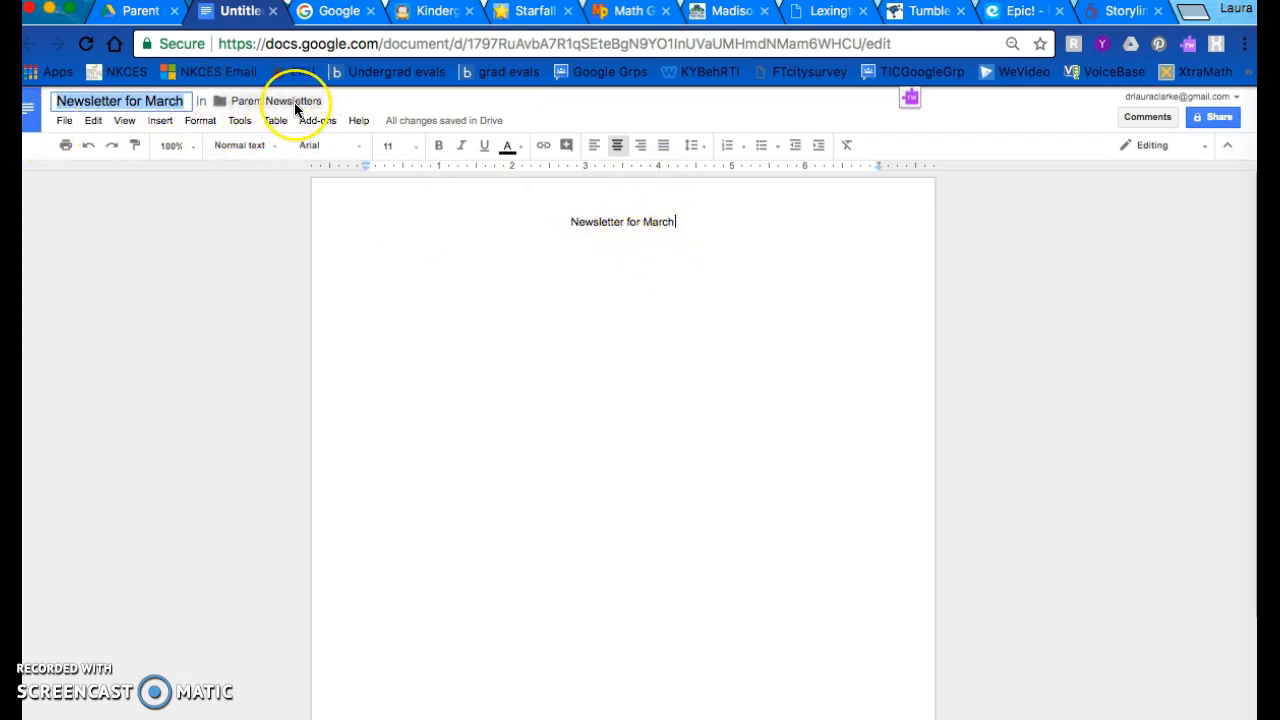
left_click(686, 223)
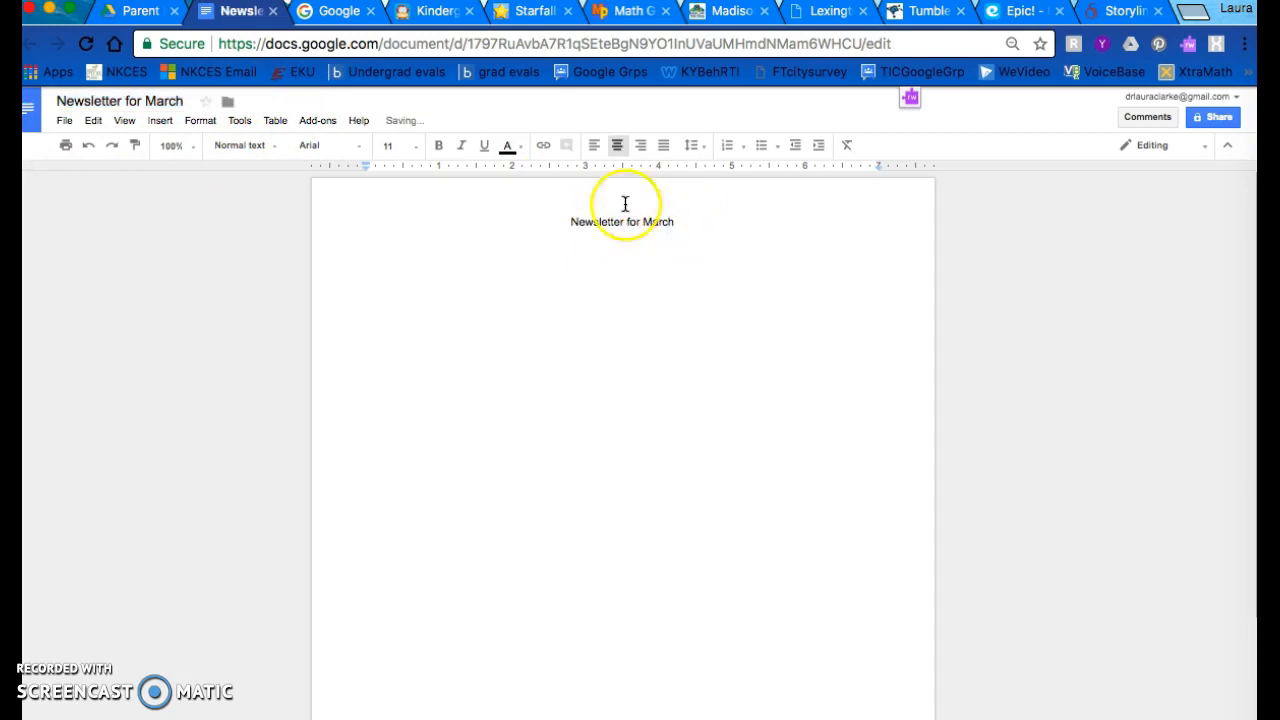
Add the left-aligned paragraph "Hi Parents! Here are some resources you might like to use with your child when the weather is wet outside."
left_click(594, 146)
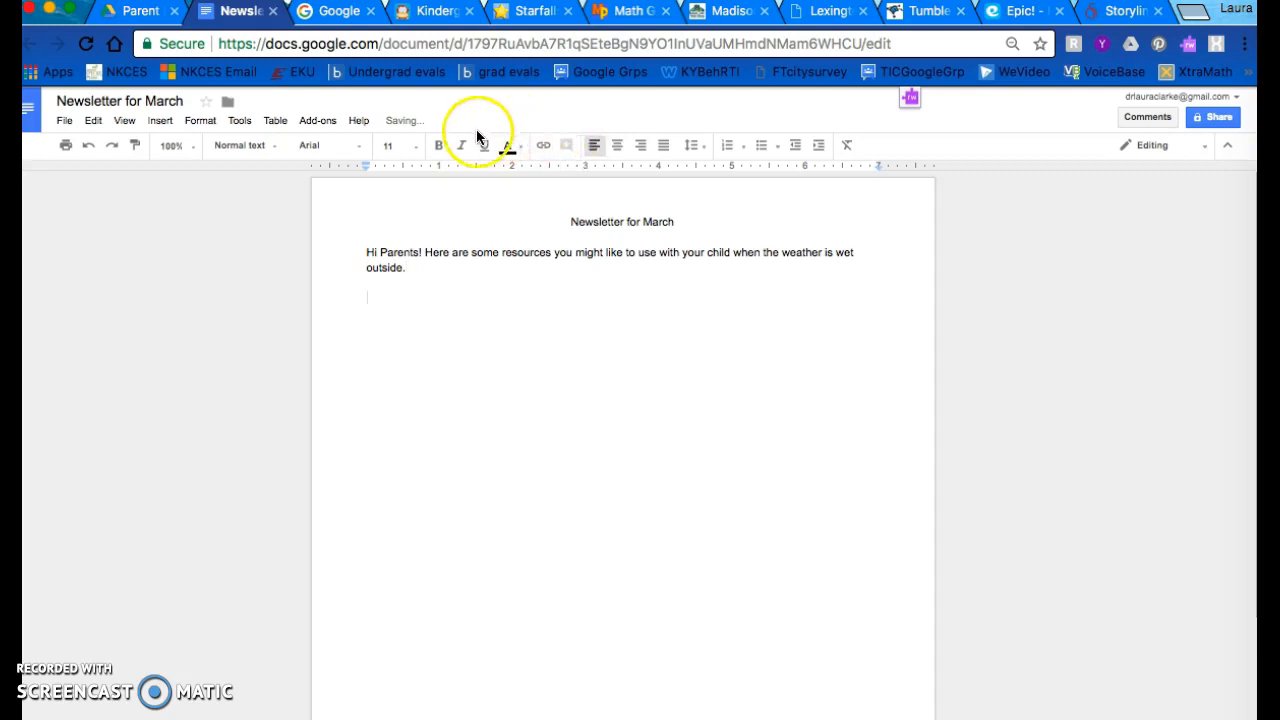
Switch to the open Google page and search Google Images for "30 million words"
left_click(360, 21)
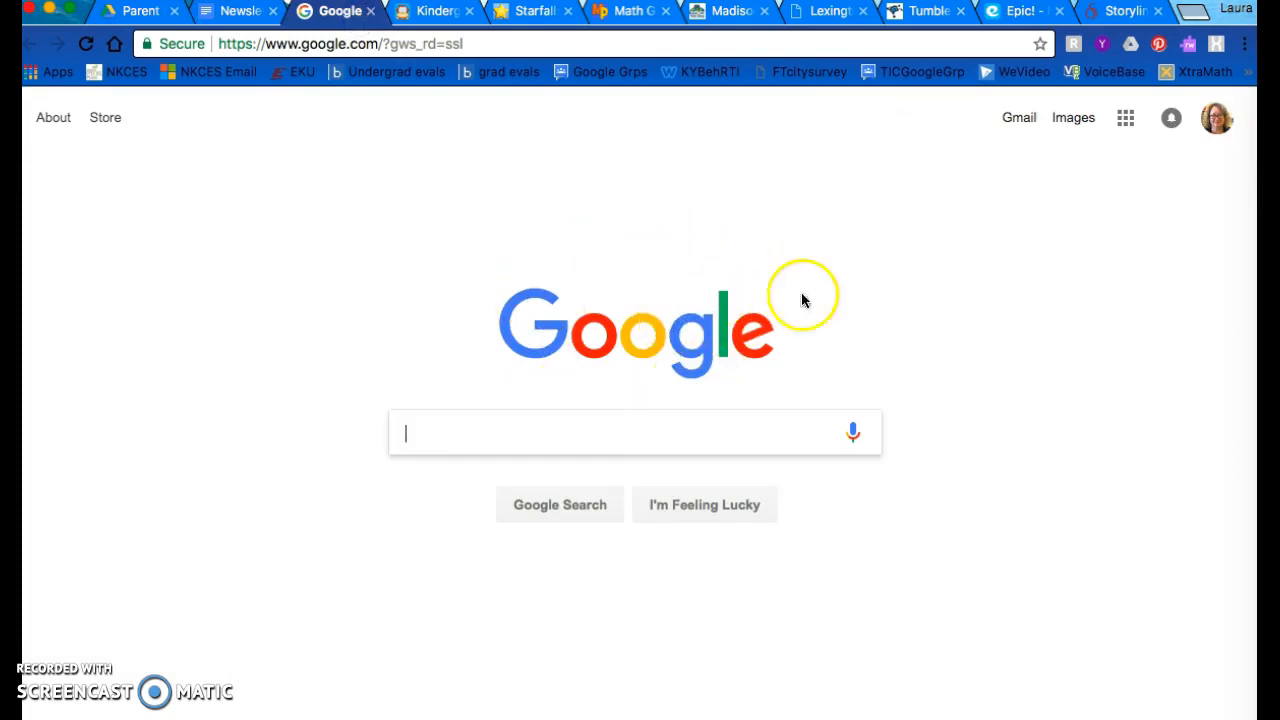
left_click(1085, 120)
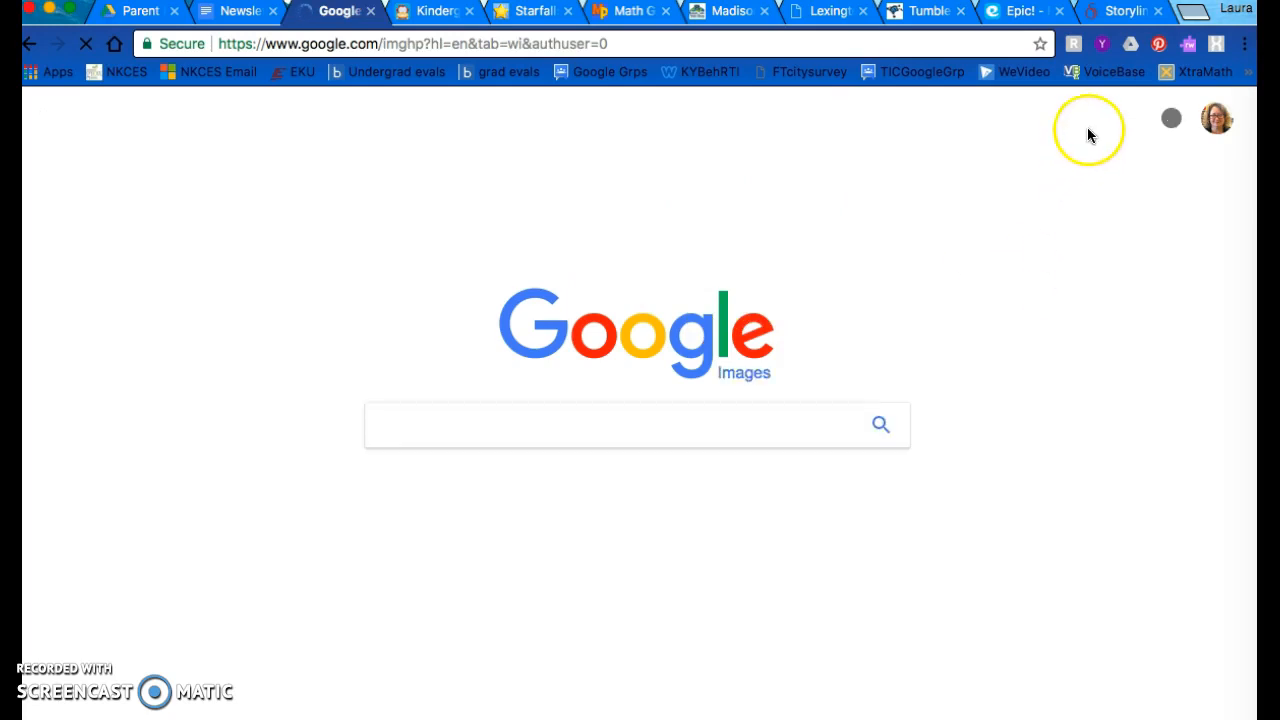
type("3")
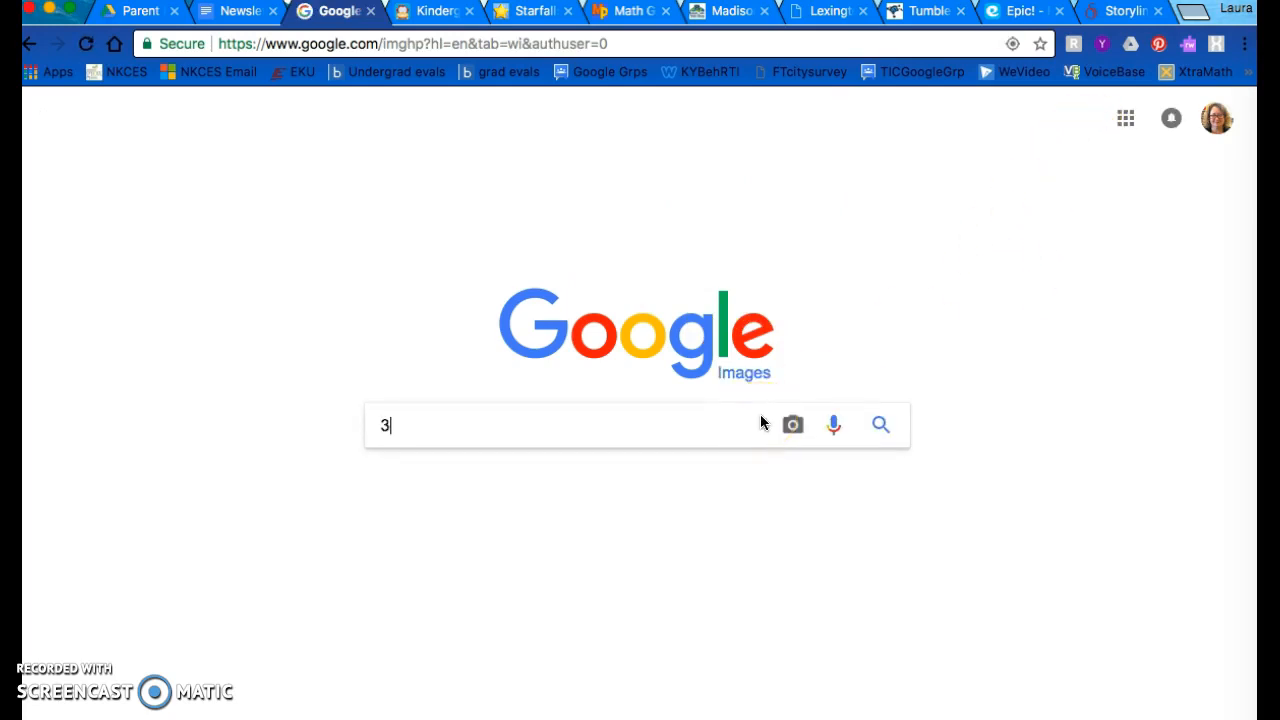
type("0 million words")
key("Return")
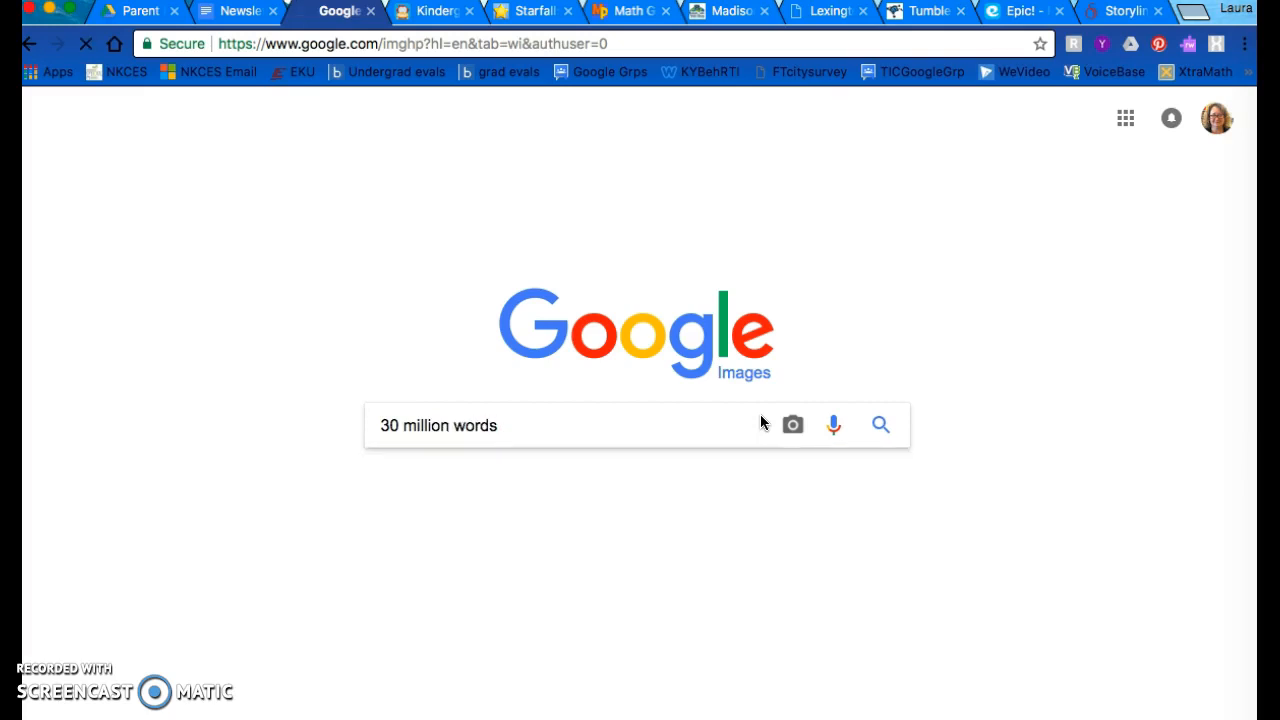
left_click(654, 444)
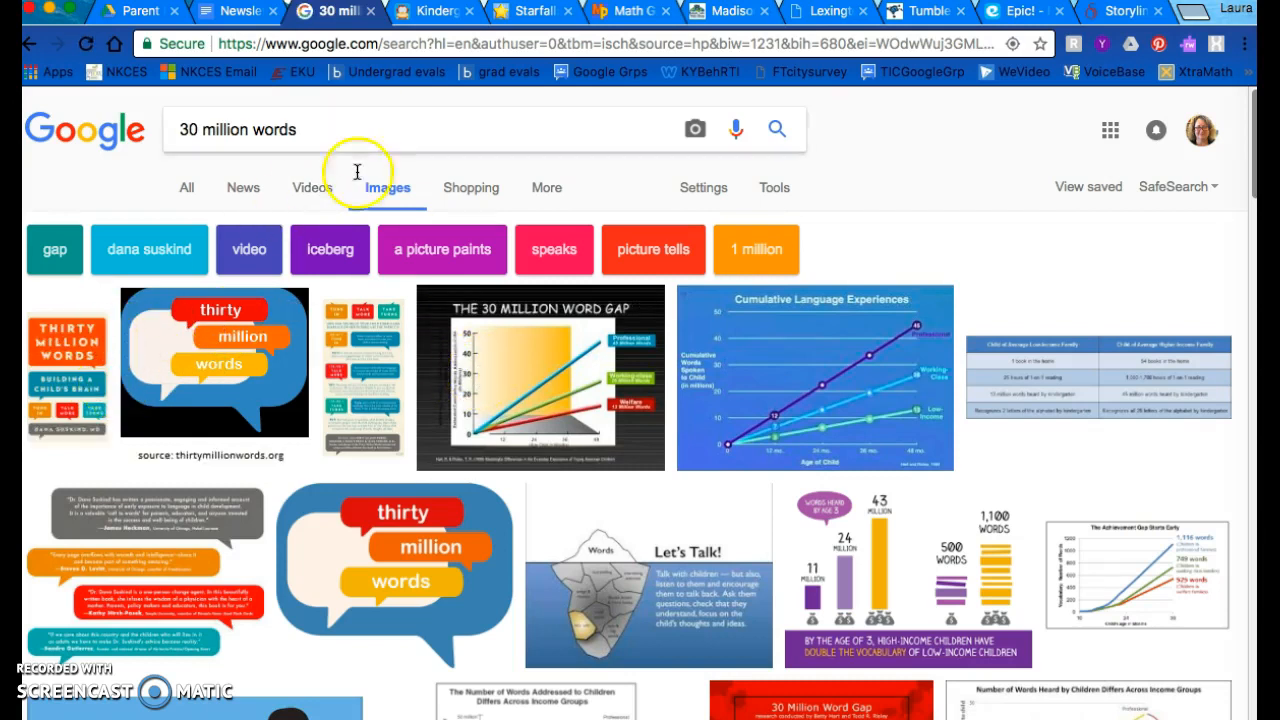
Open the Thirty Million Words book cover from the image results at full size and copy the image
left_click(92, 381)
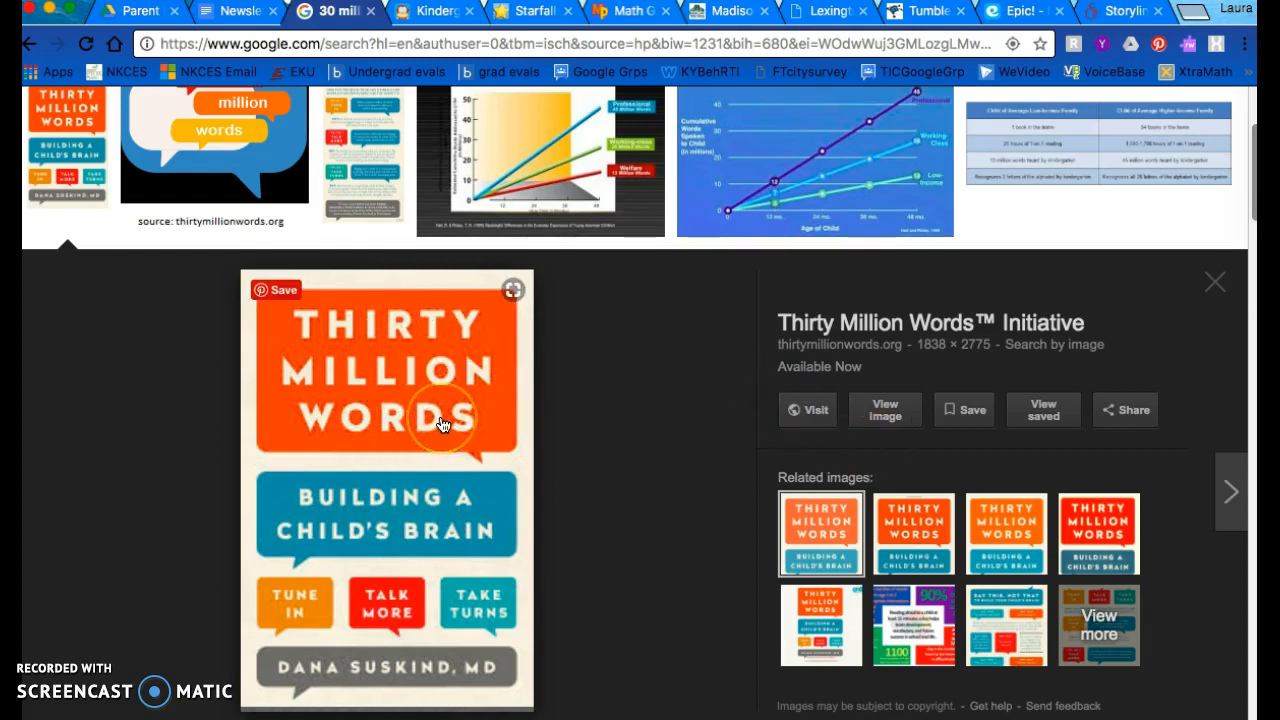
scroll(706, 514, "up", 3)
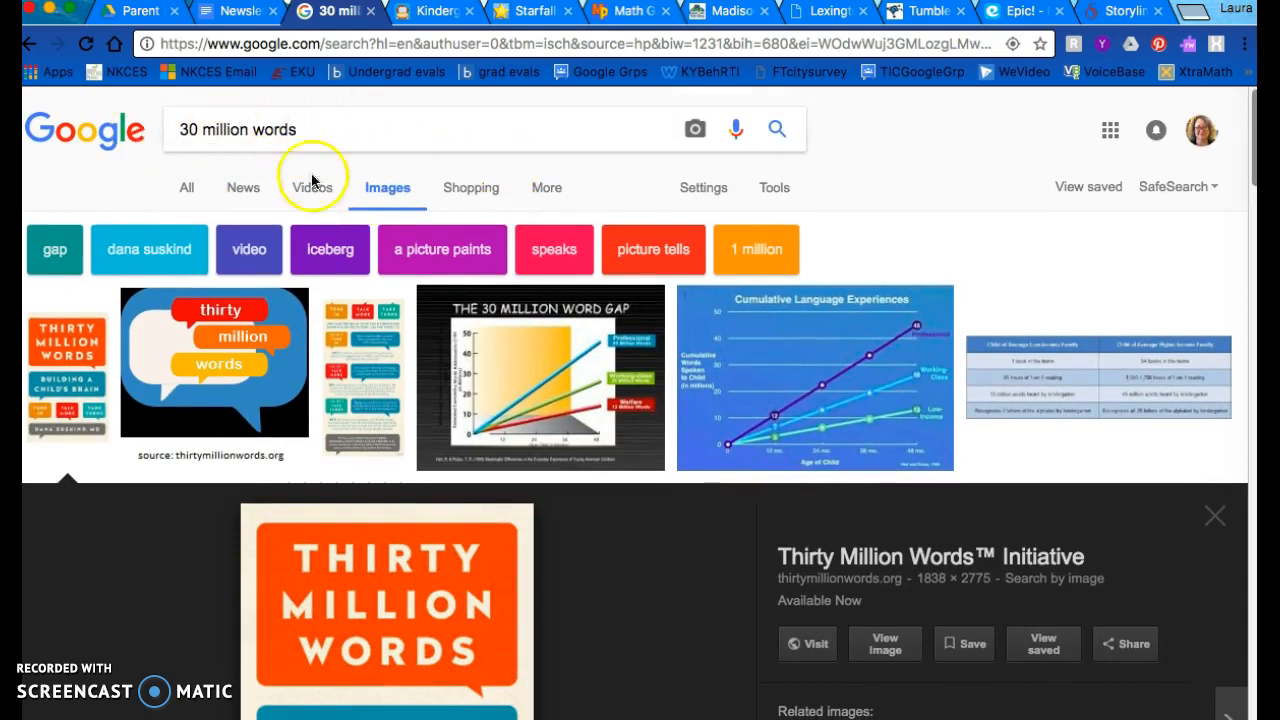
scroll(551, 551, "down", 1)
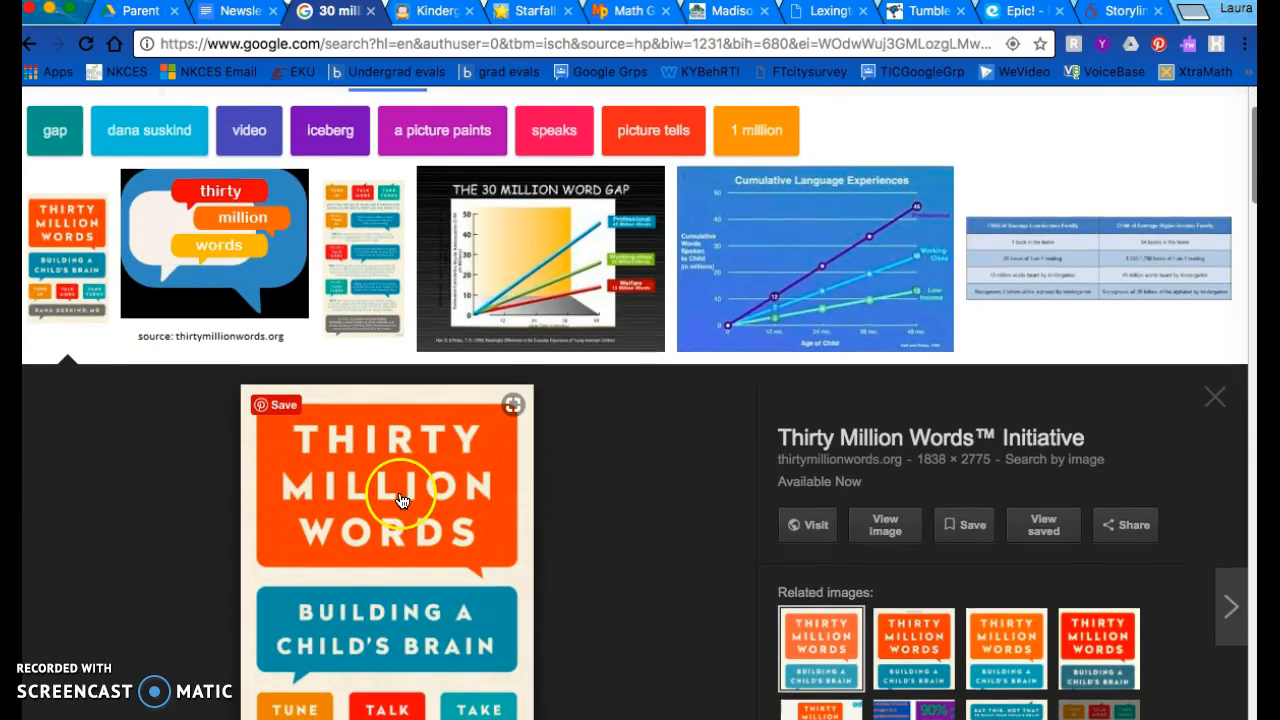
scroll(706, 529, "down", 2)
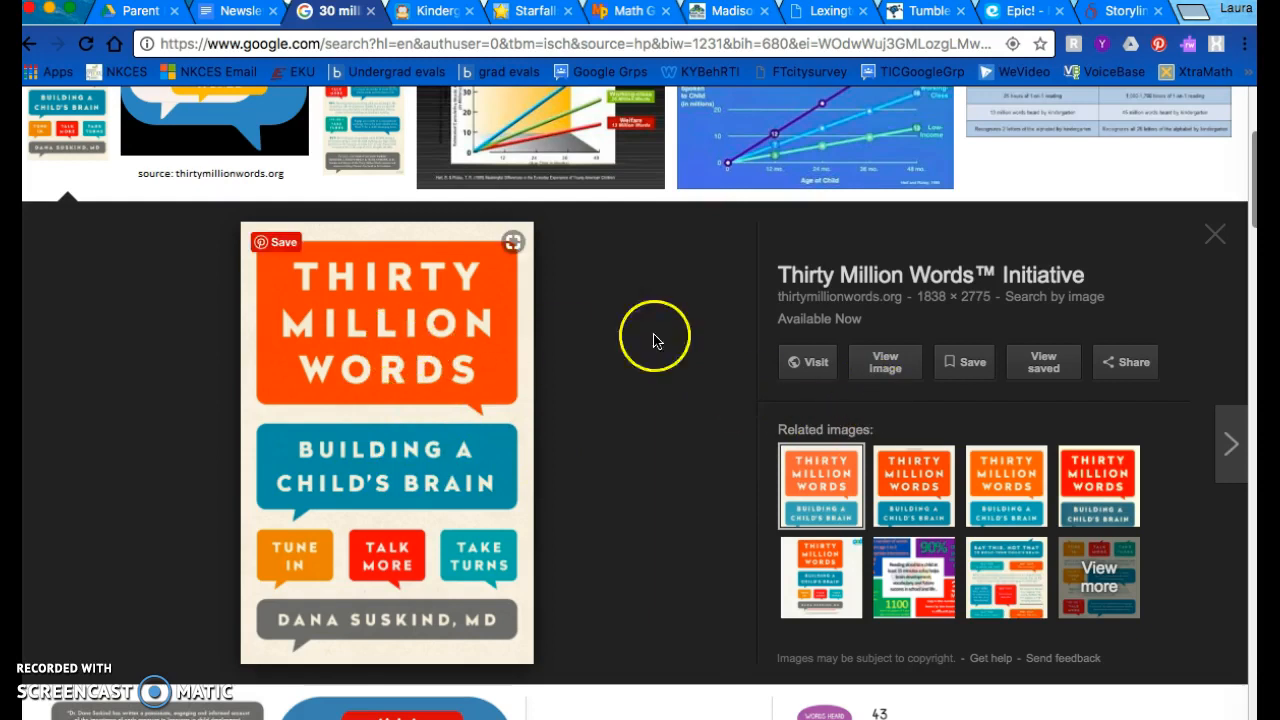
left_click(893, 368)
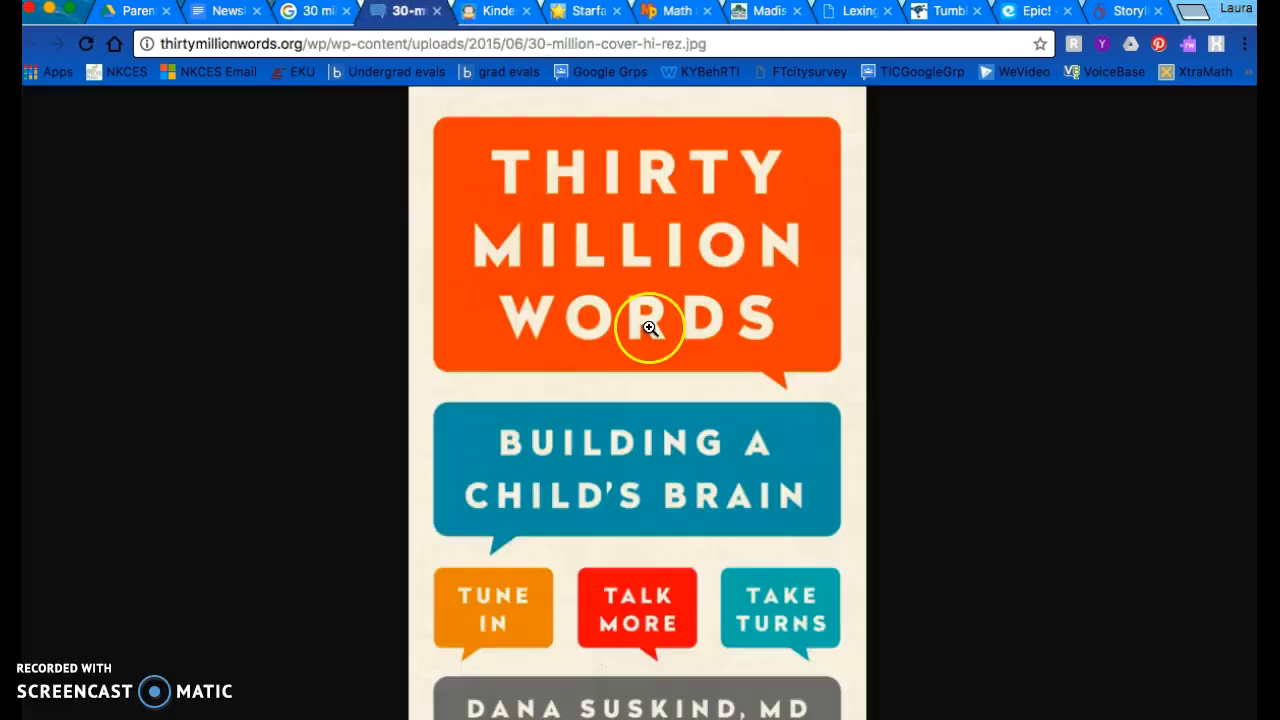
right_click(653, 255)
left_click(680, 300)
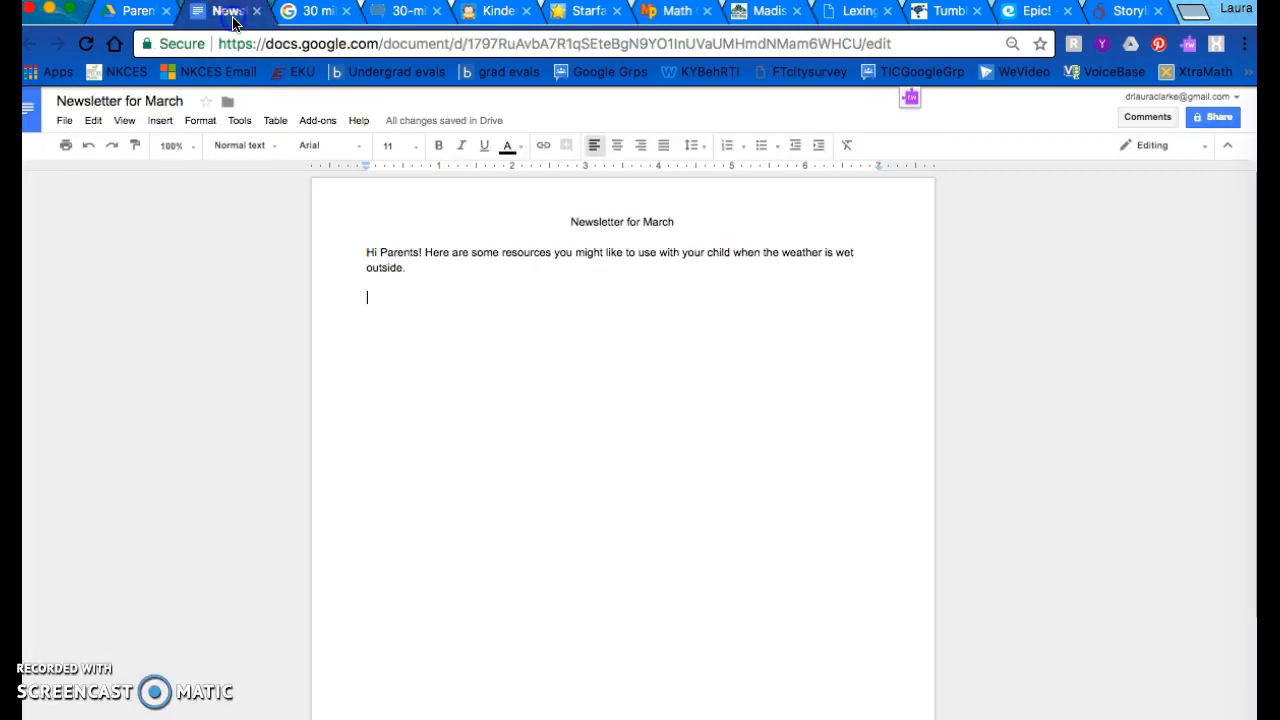
Return to the Newsletter for March document and paste the copied book cover below the greeting paragraph
left_click(226, 11)
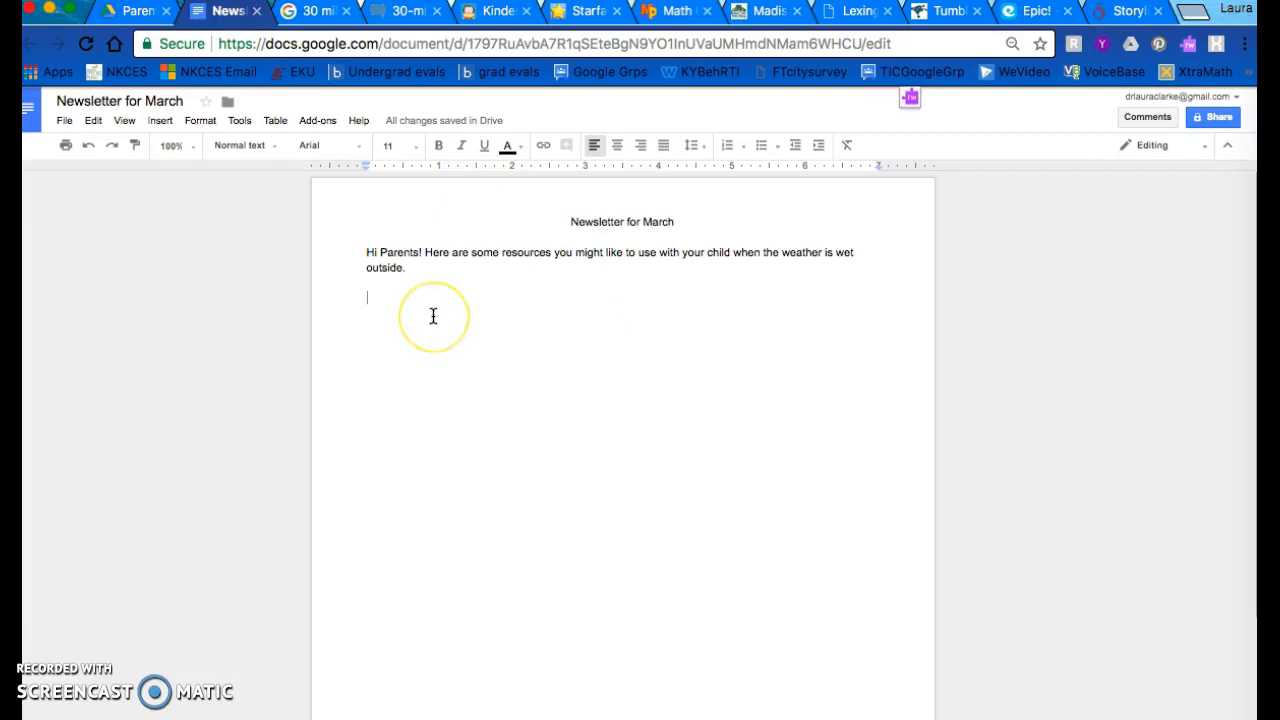
left_click(520, 370)
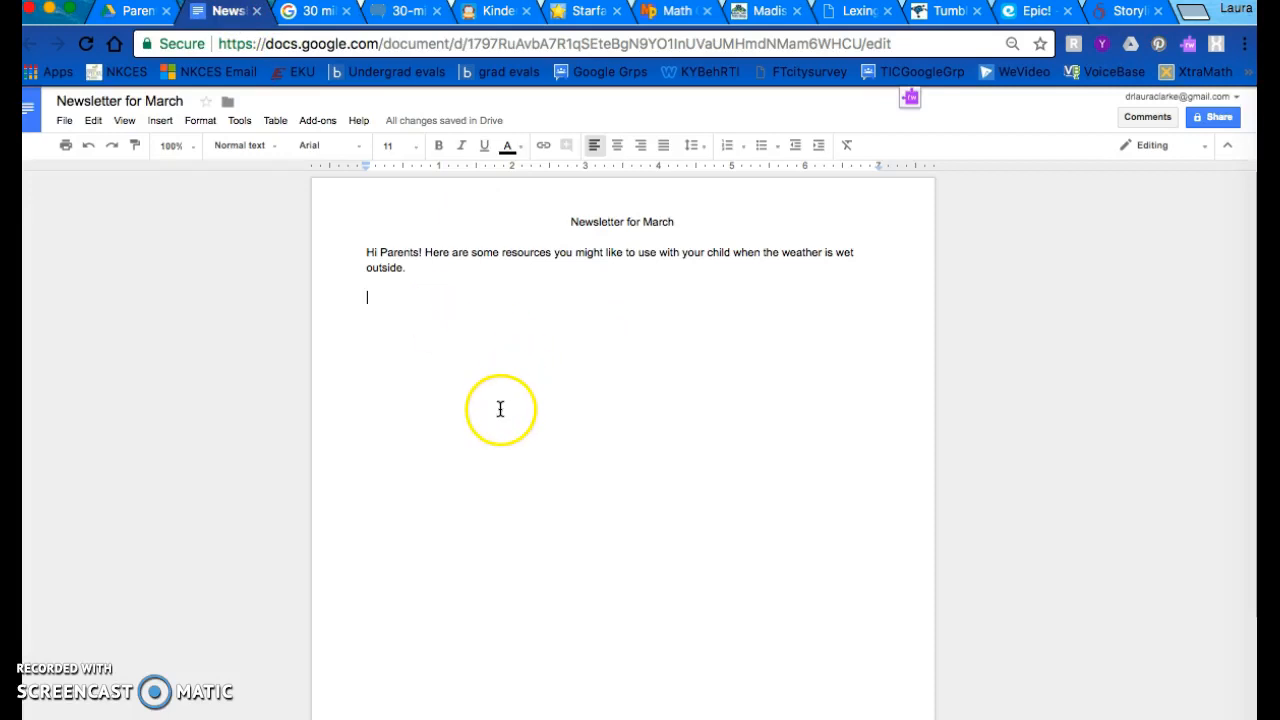
key("super+v")
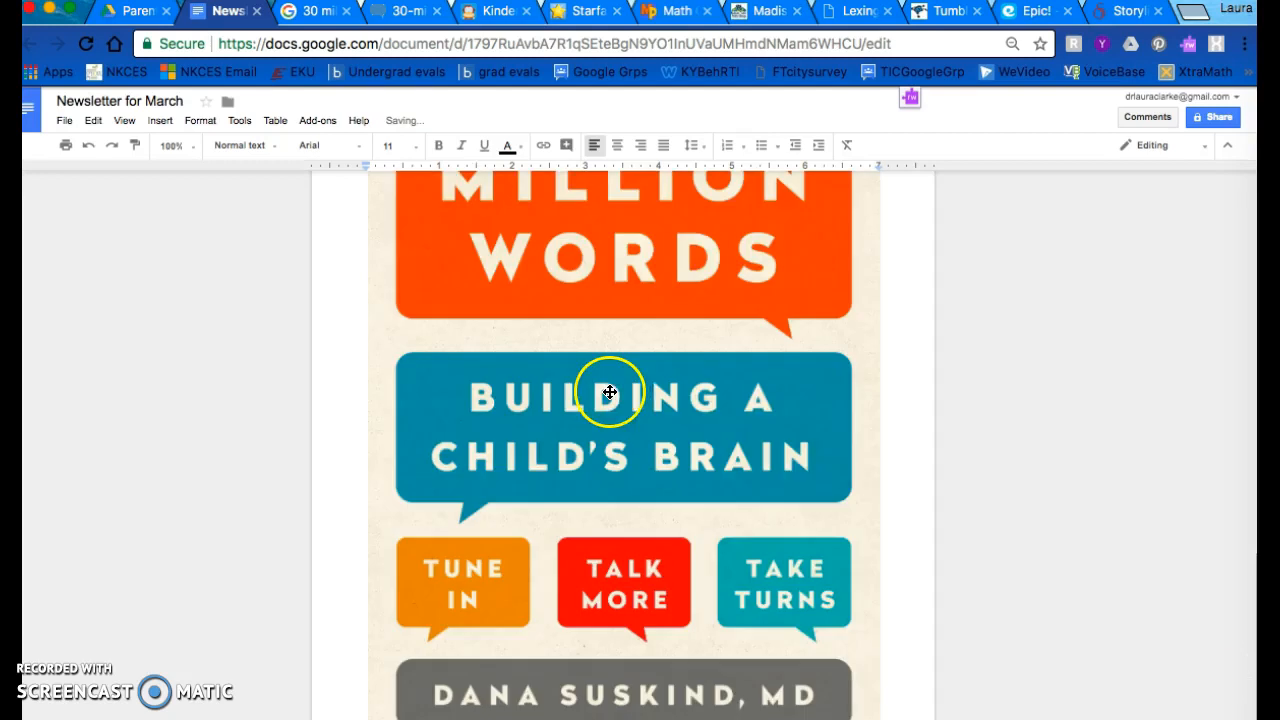
Shrink the pasted book cover proportionally to about 2.9 inches wide so it fits under the paragraph
left_click(610, 392)
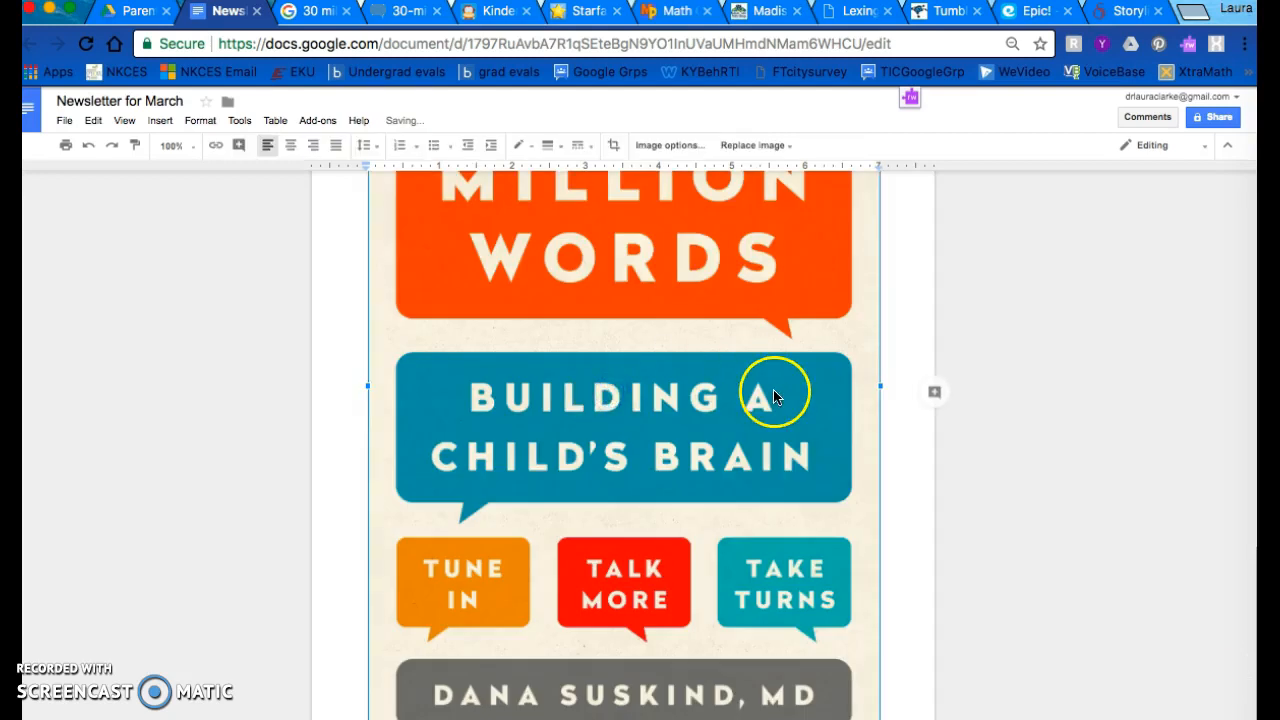
scroll(773, 389, "up", 3)
left_click_drag(877, 235, 534, 587)
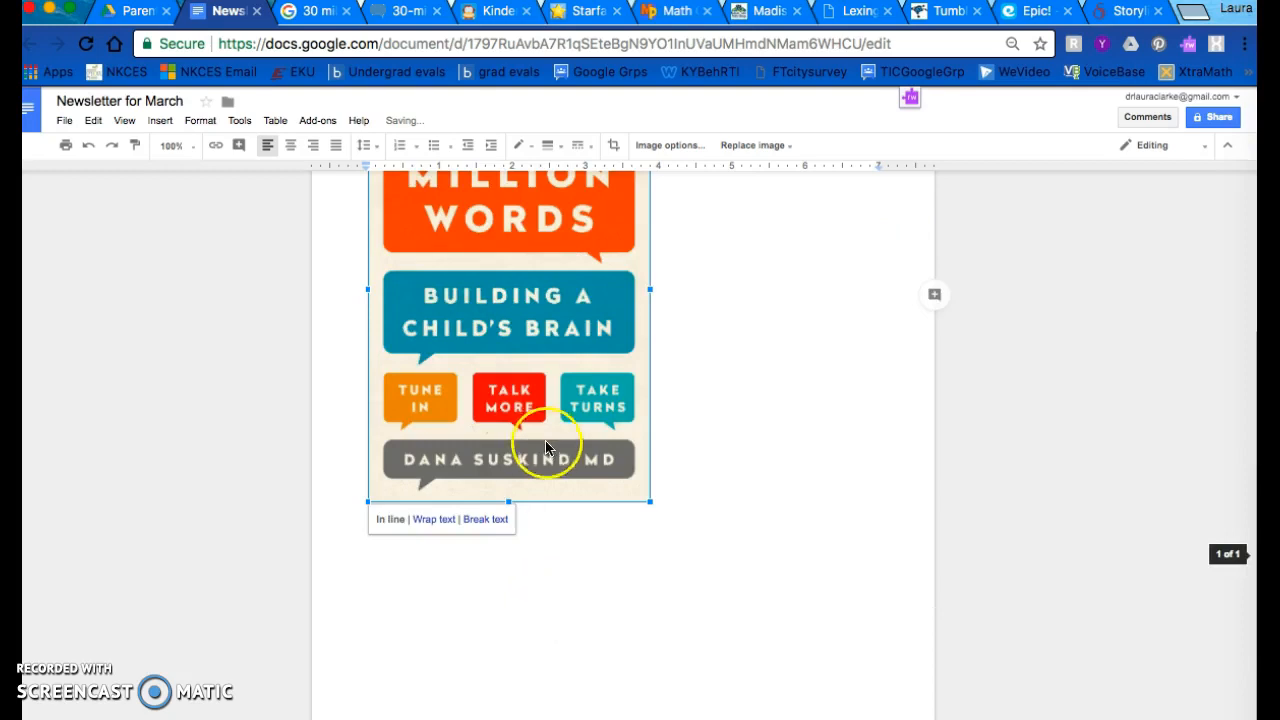
scroll(545, 447, "up", 3)
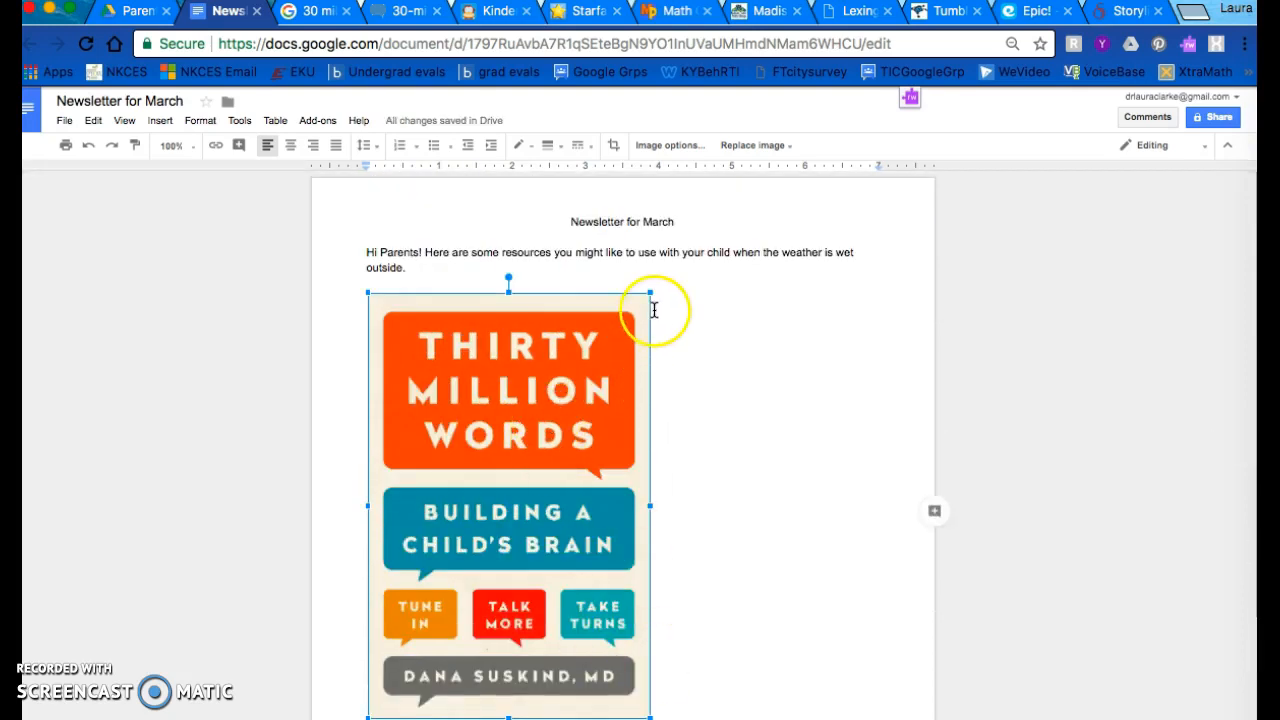
left_click_drag(651, 293, 575, 405)
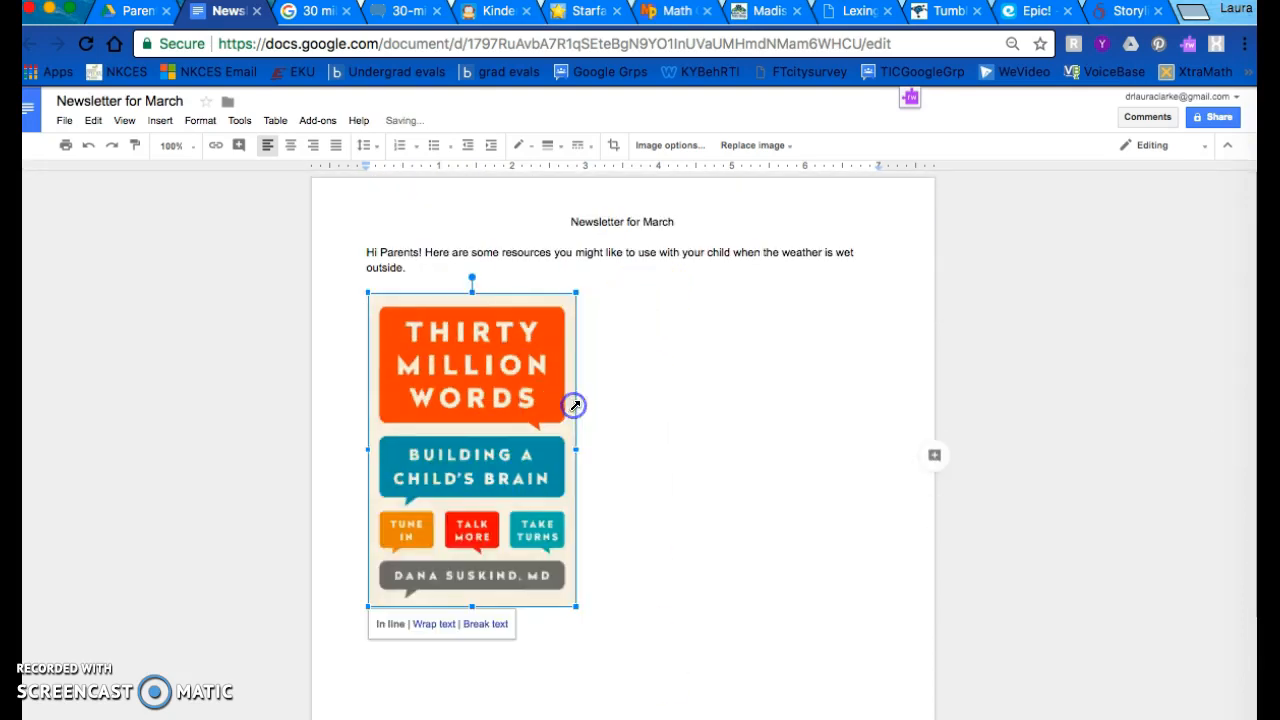
Append to the paragraph "Remember that it is crucial to our children's development that we do lots of reading every day!"
left_click(423, 270)
type("R")
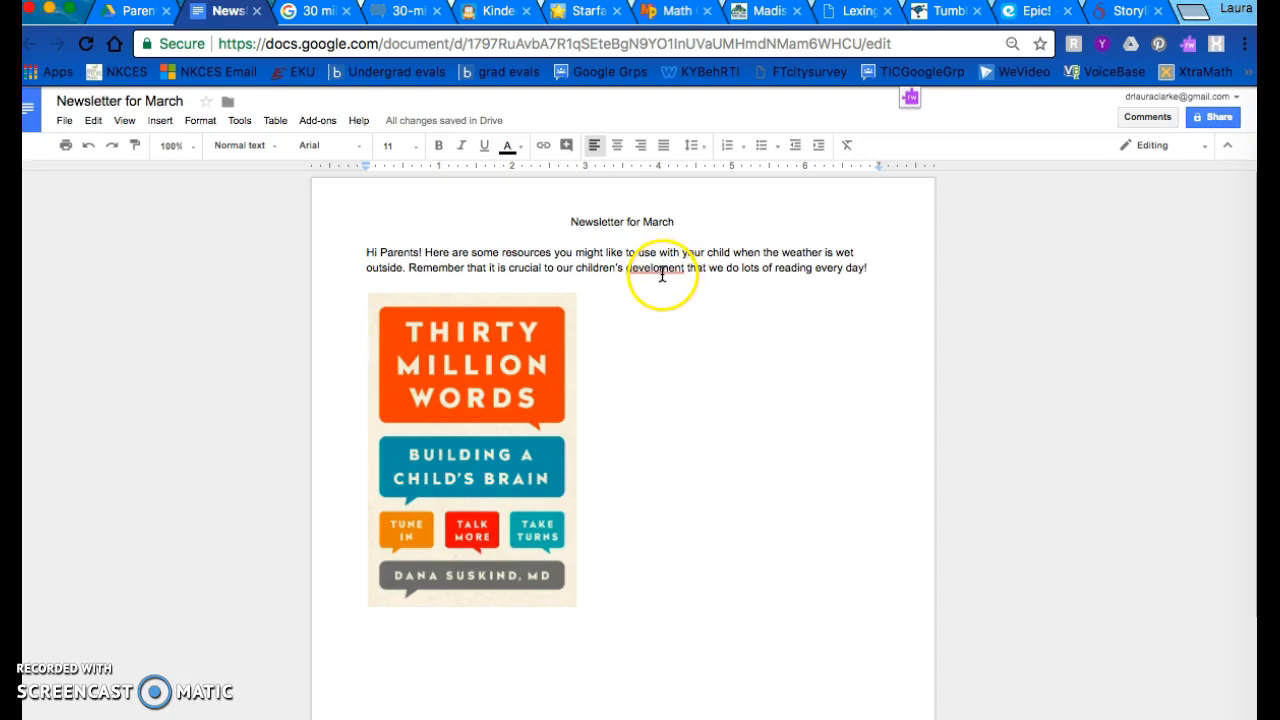
left_click(660, 270)
type("p")
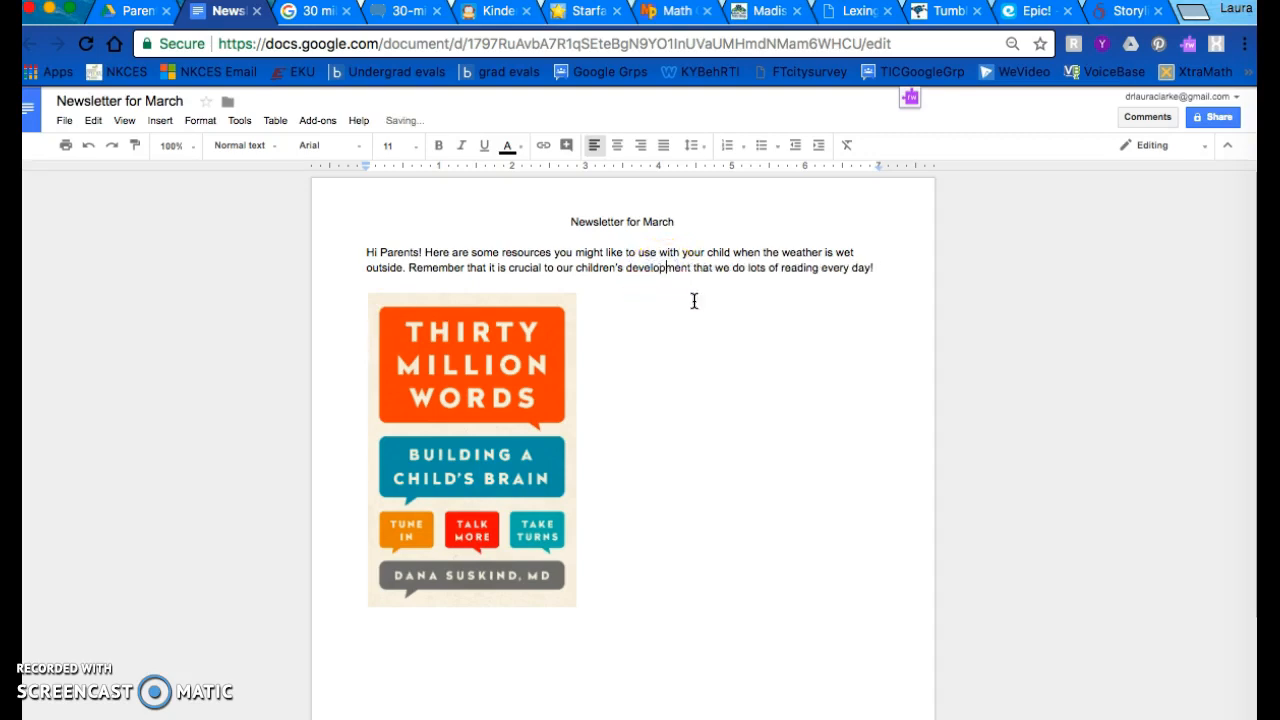
Visit the Thirty Million Words Initiative website from the book cover's image result and copy its address
left_click(310, 11)
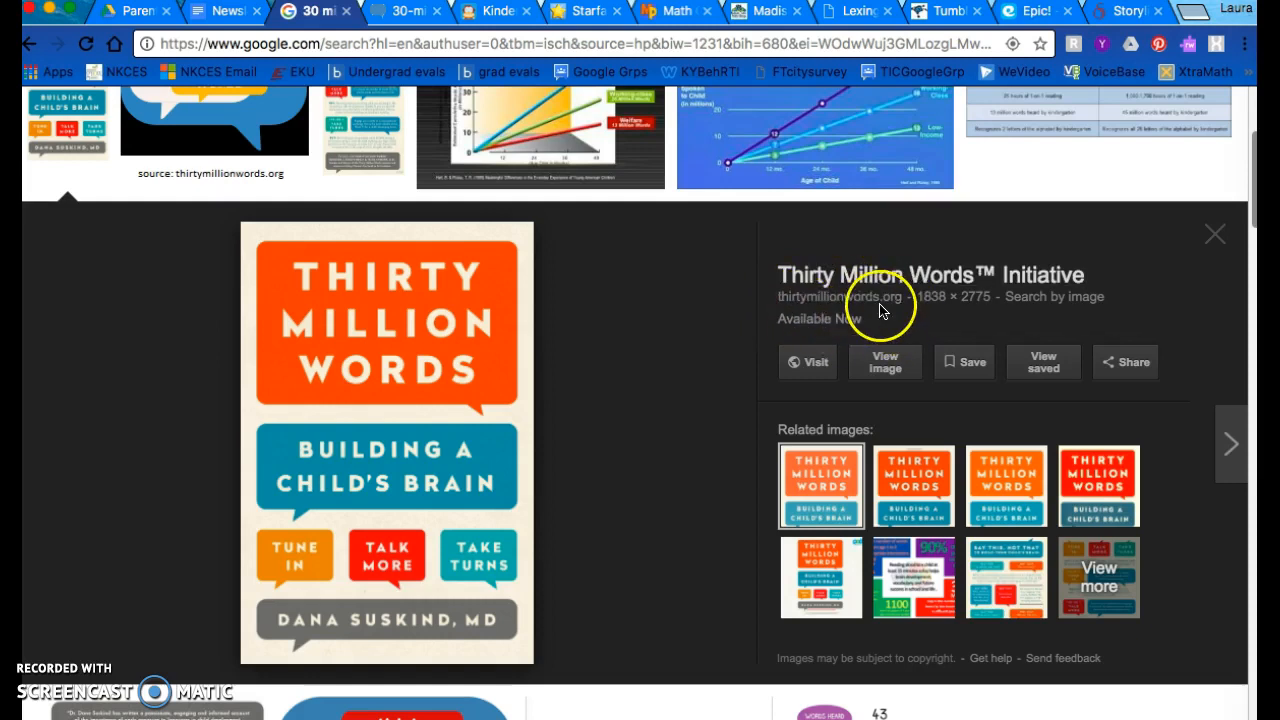
left_click(810, 362)
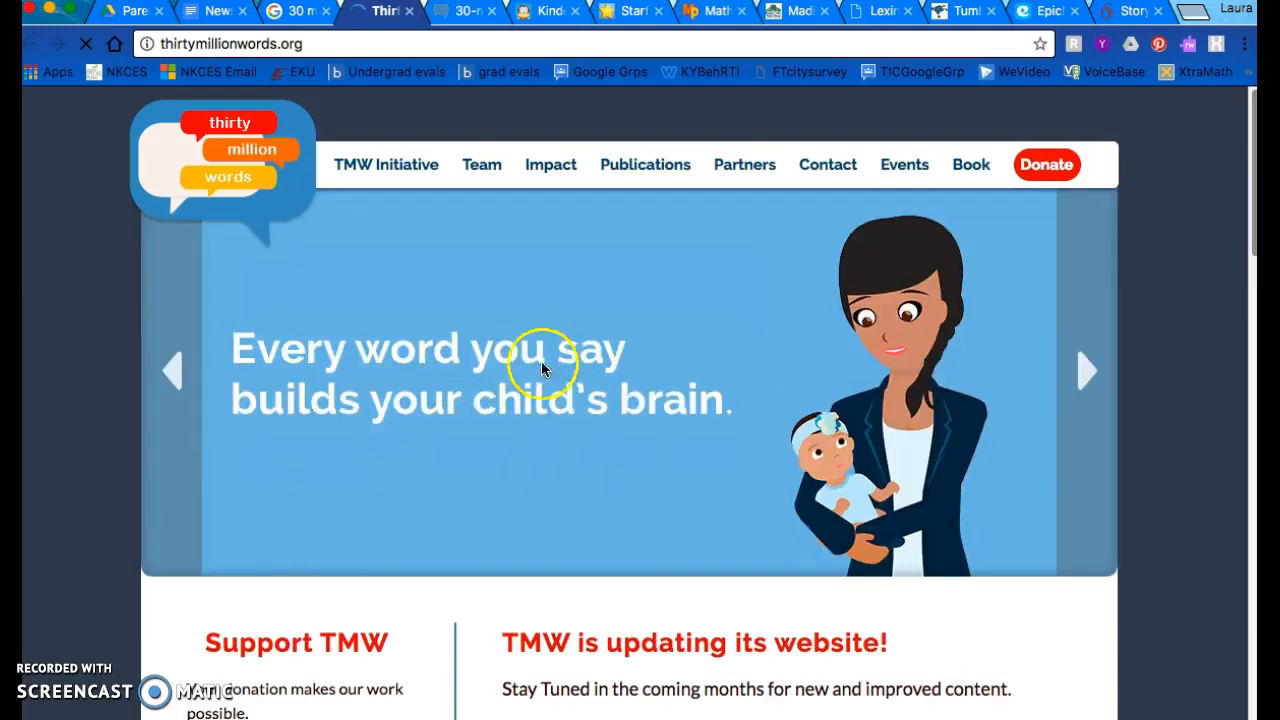
left_click(319, 45)
key("super+c")
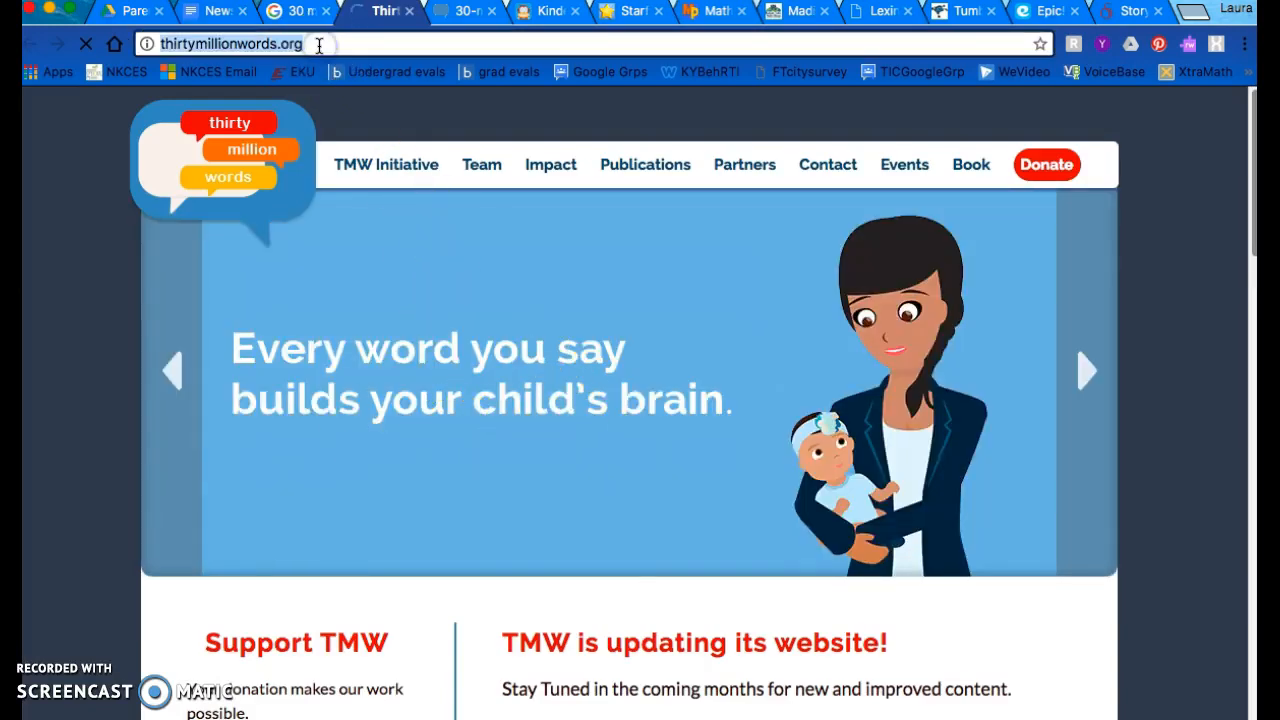
Return to the Newsletter for March document and add "Check out this website." at the end of the greeting paragraph
left_click(220, 11)
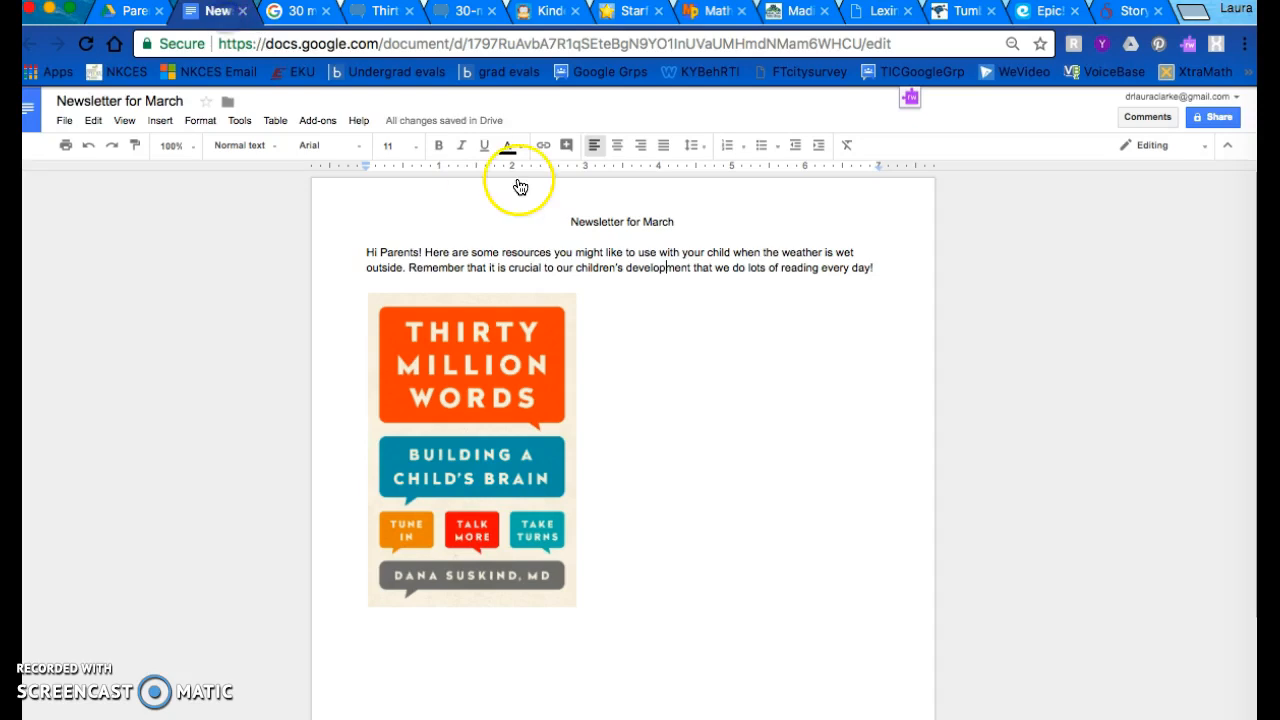
left_click(891, 270)
key("Return")
type("Check out this website.")
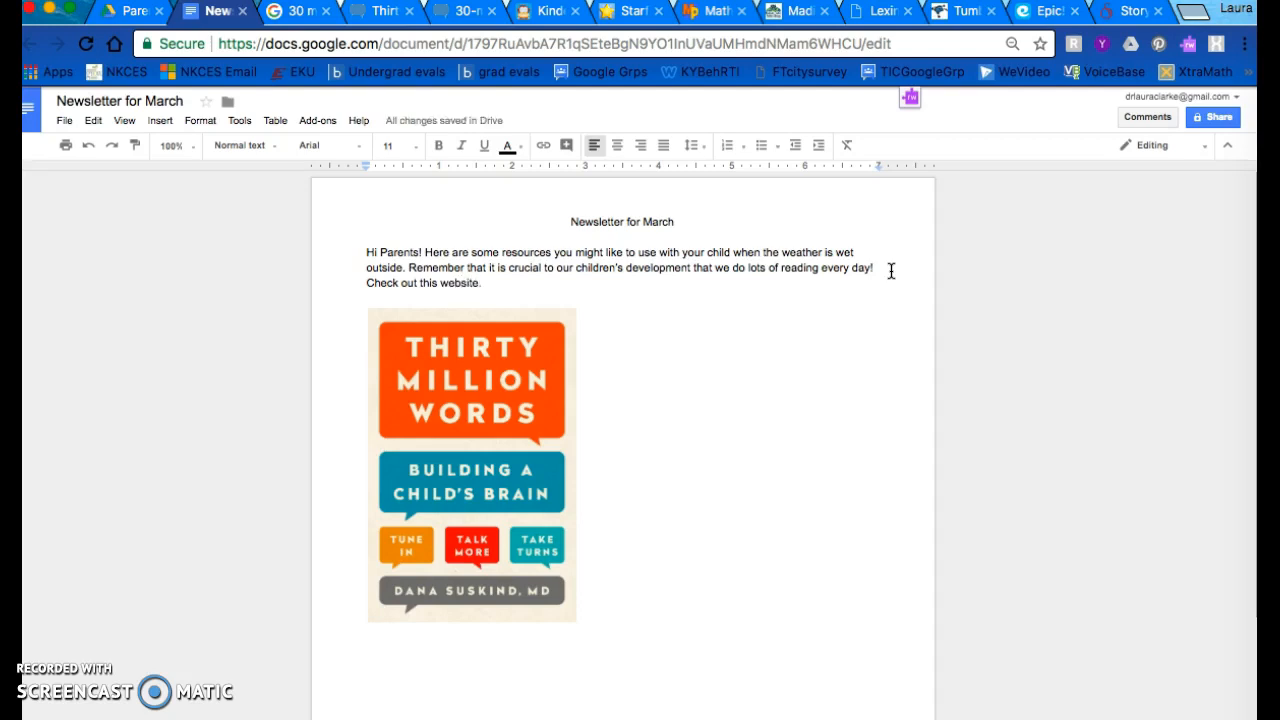
key("super+v")
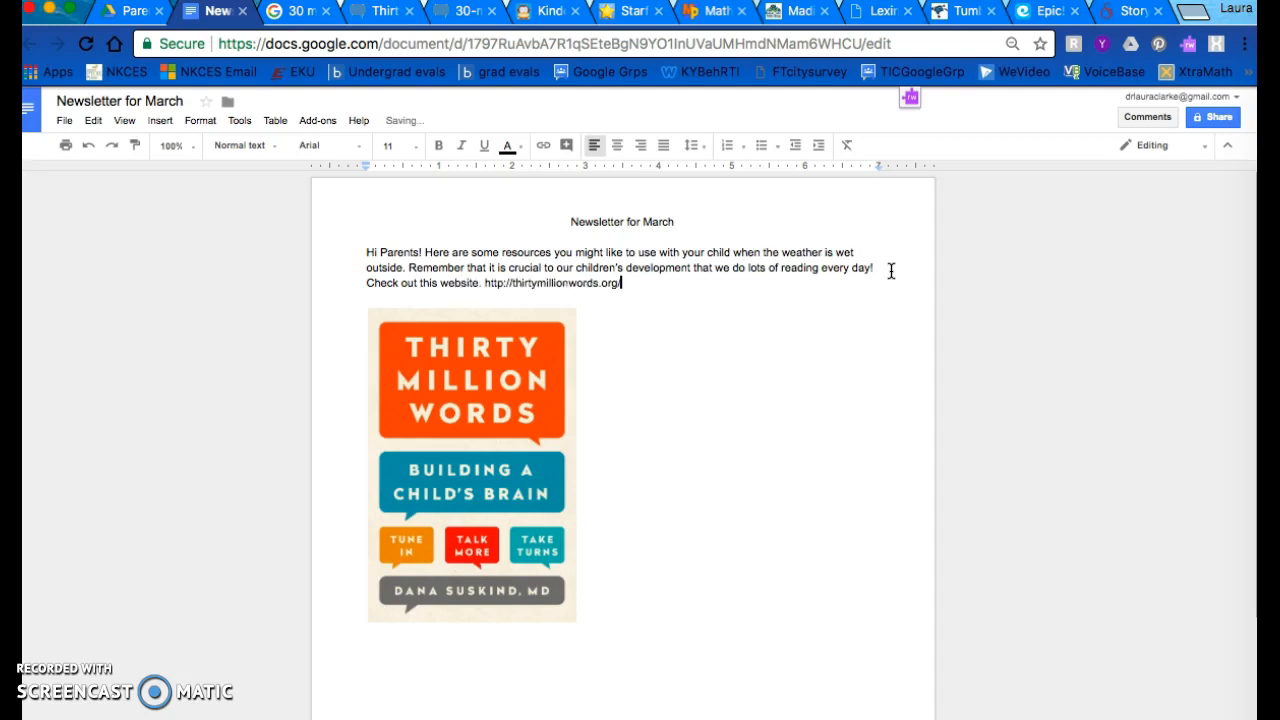
left_click(484, 285, "shift")
key("ctrl+c")
key("BackSpace")
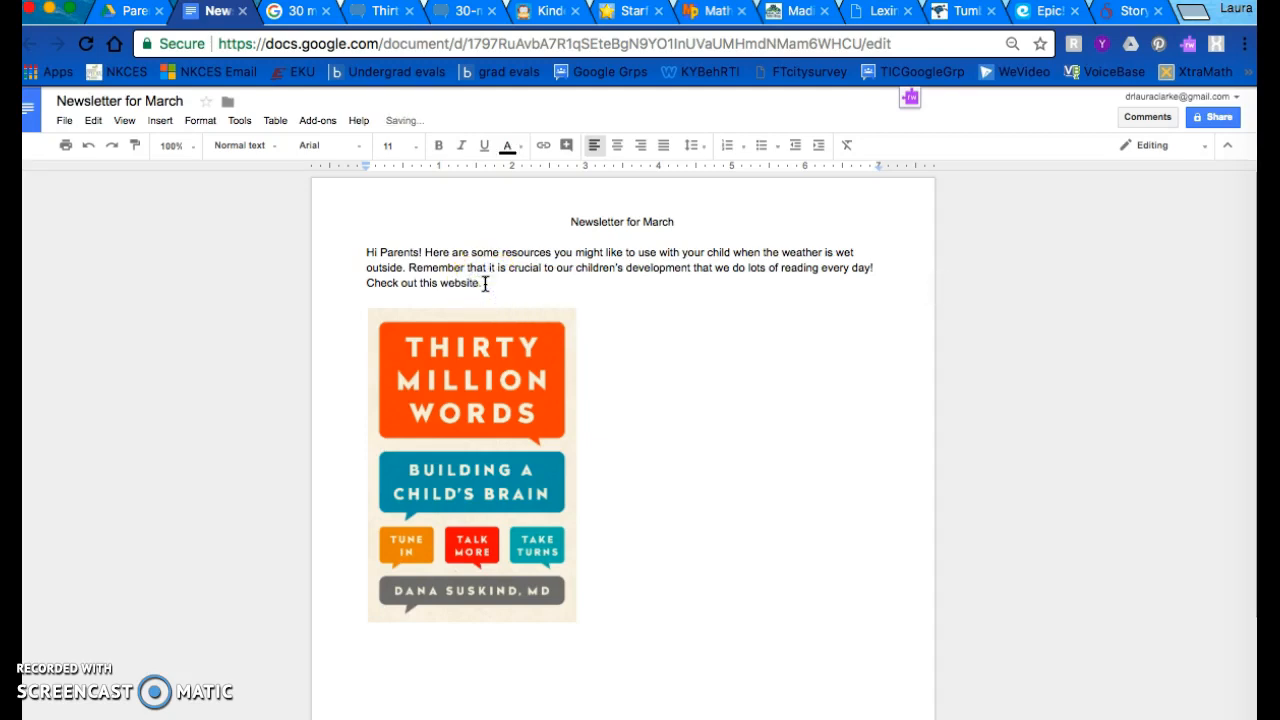
left_click_drag(480, 283, 367, 283)
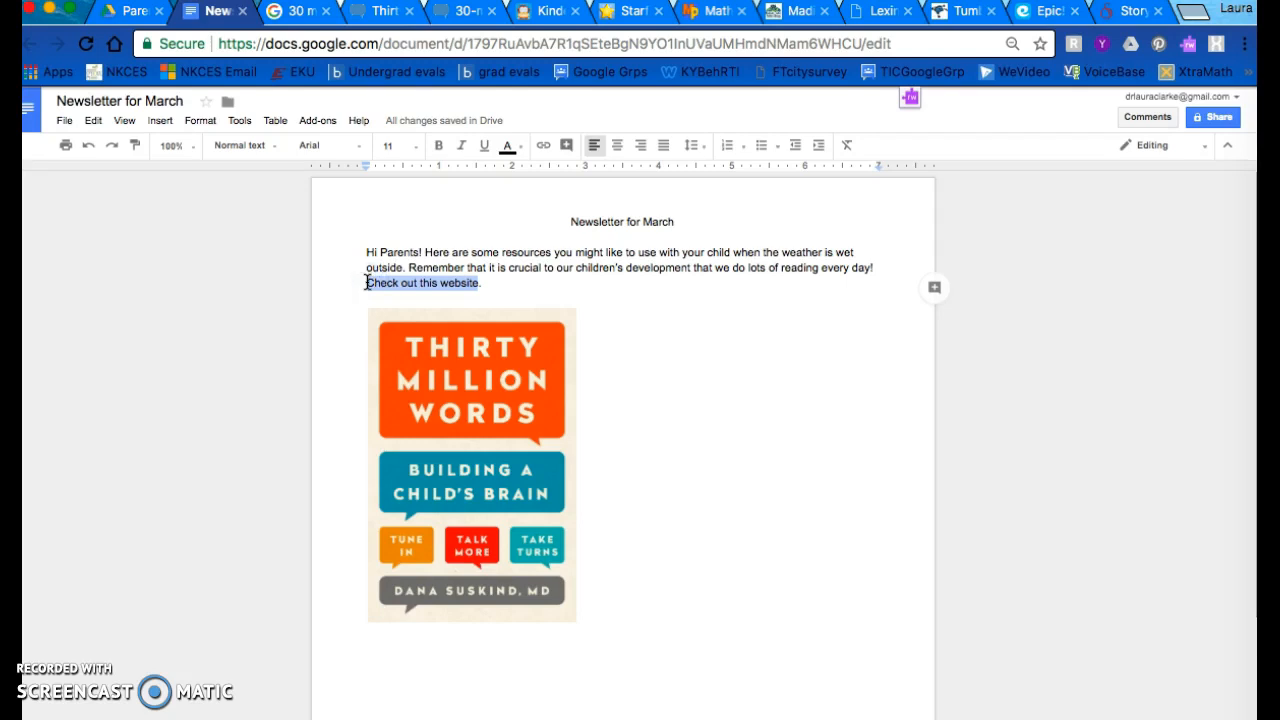
key("ctrl+k")
left_click(444, 337)
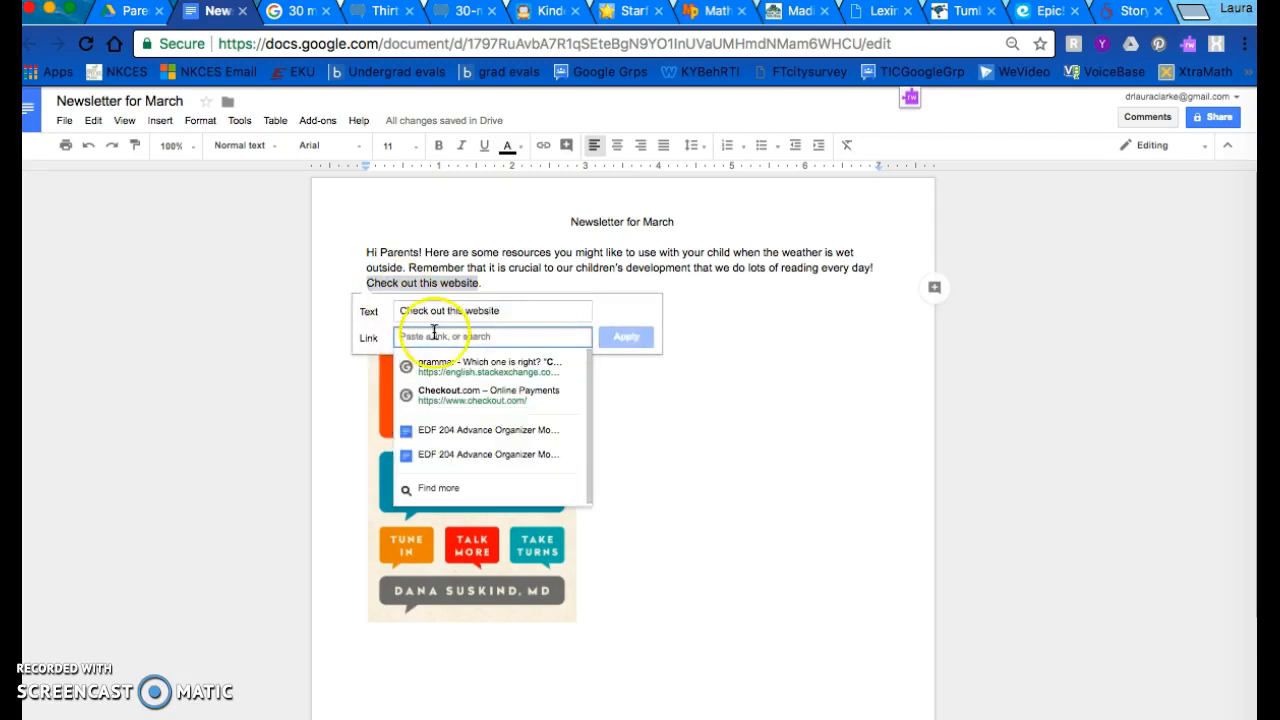
key("ctrl+v")
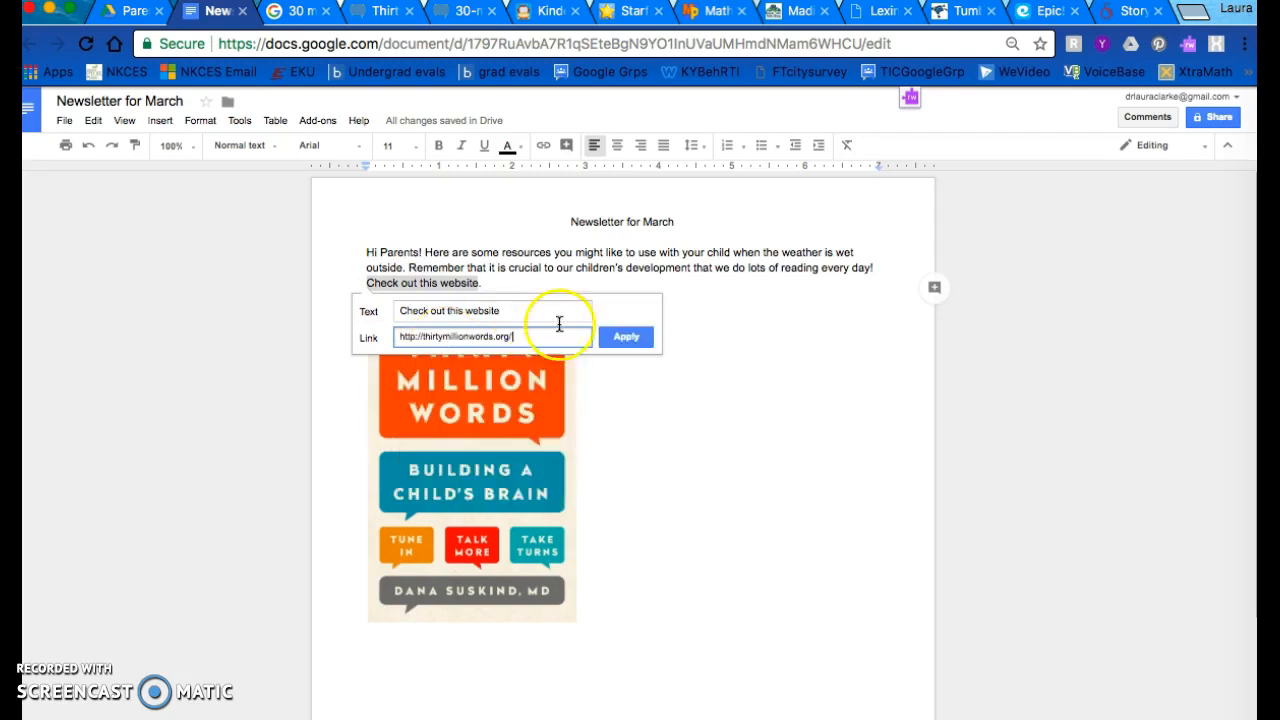
left_click(636, 341)
left_click(735, 366)
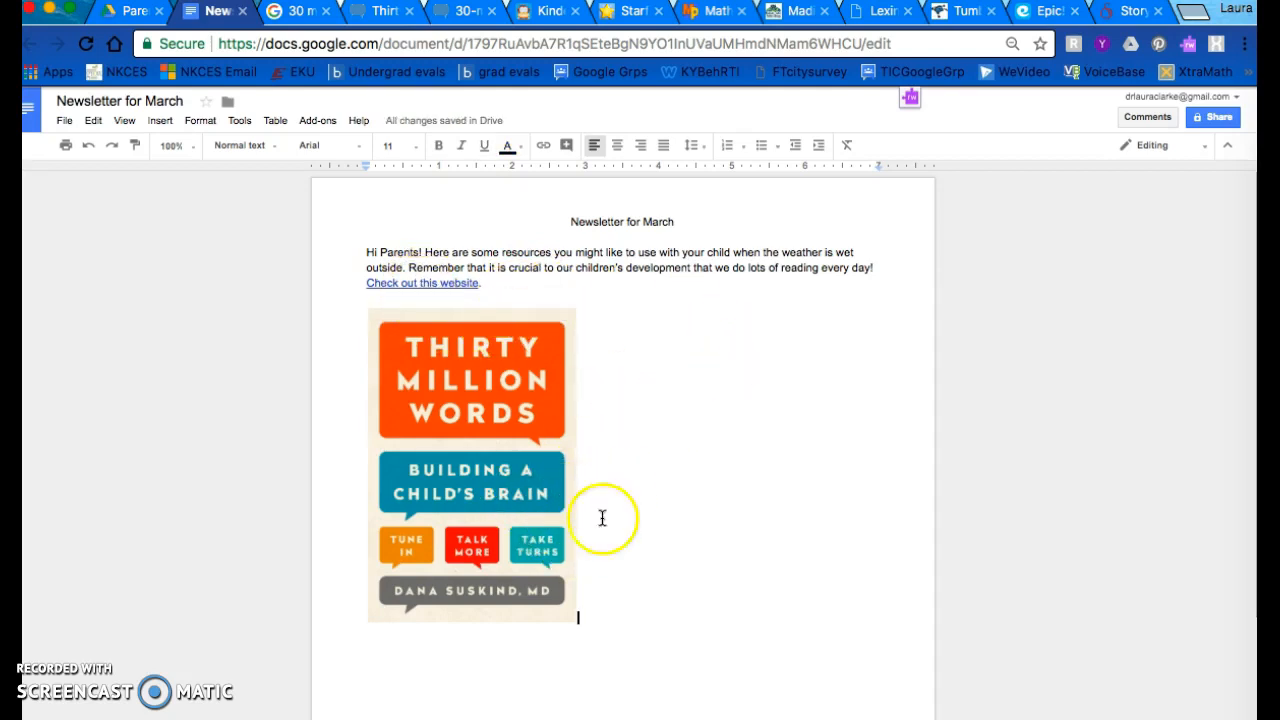
Start a new line below the book cover and close the two thirty-million-words web pages beside the image results
scroll(706, 565, "down", 1)
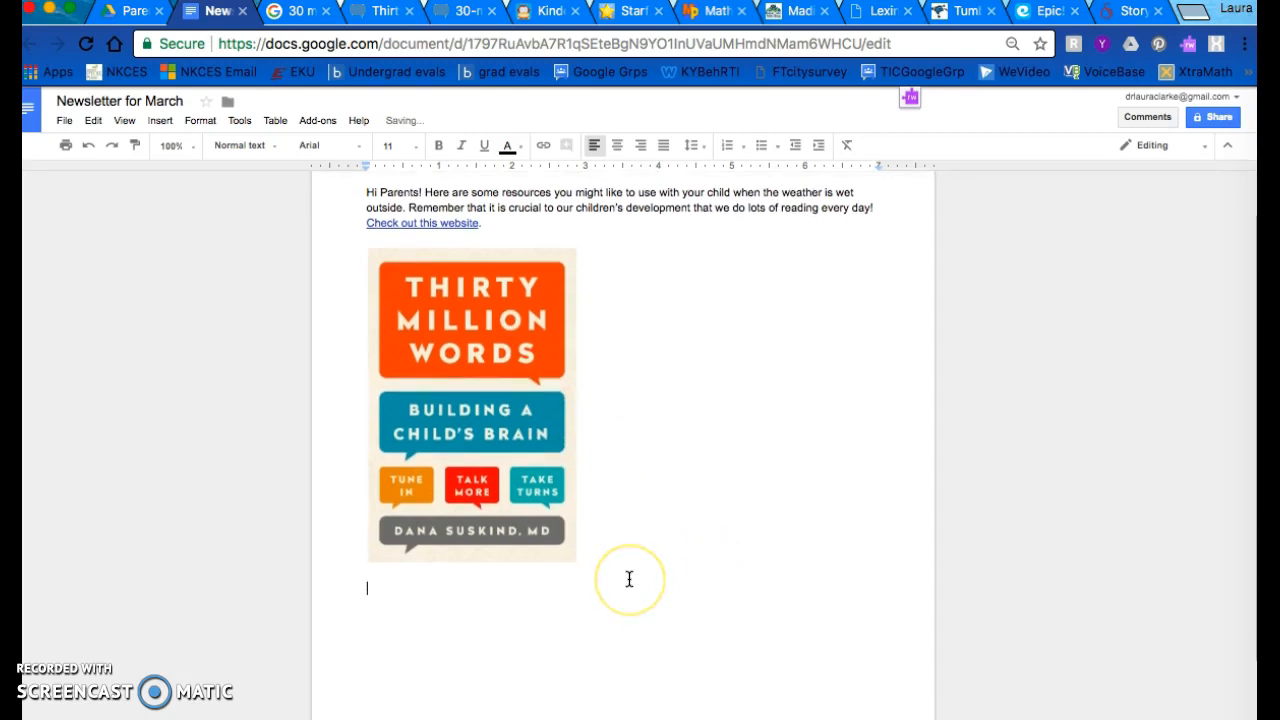
left_click(409, 12)
left_click(411, 12)
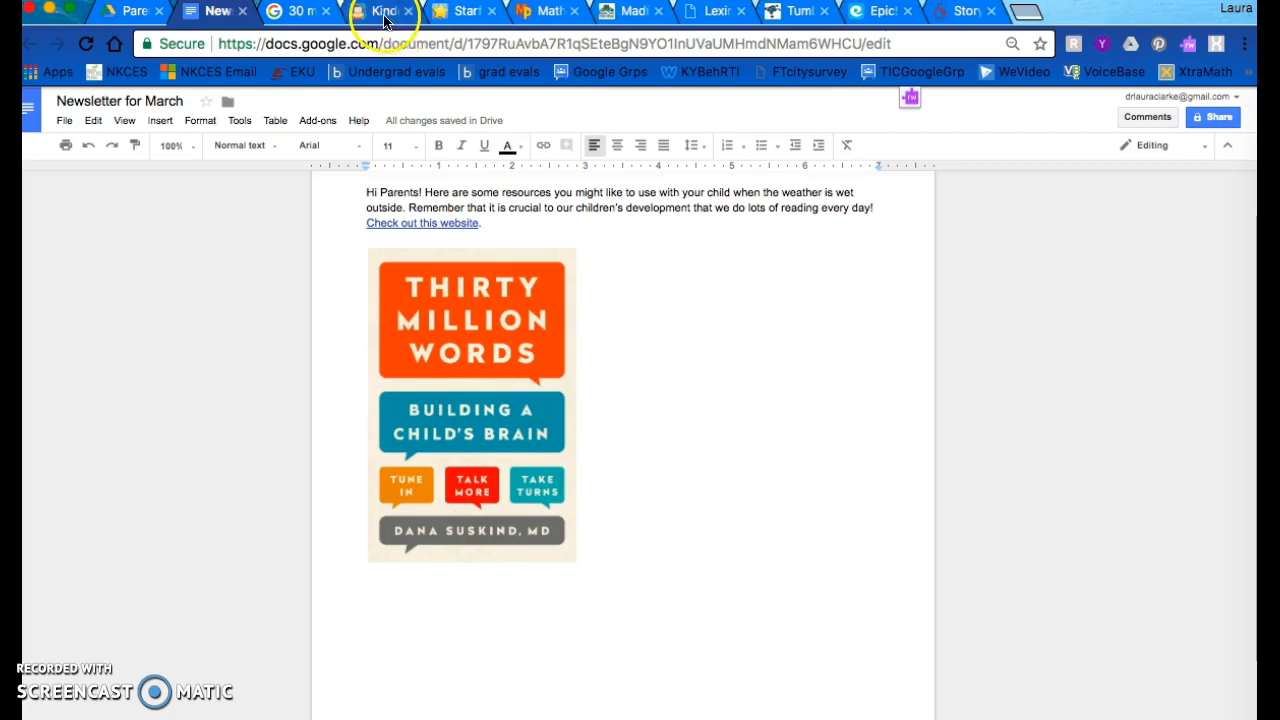
Open the ABCya kindergarten page, copy its address, and look over its Kindergarten Word Games
left_click(385, 18)
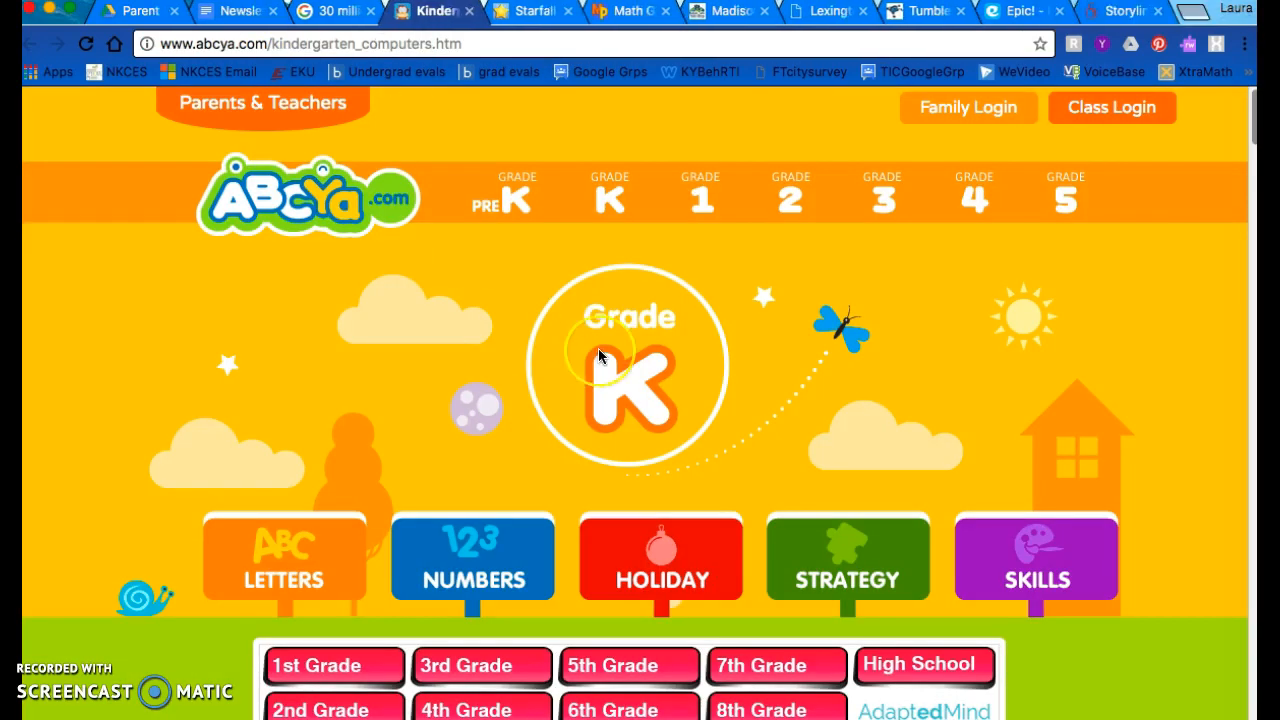
scroll(599, 354, "down", 1)
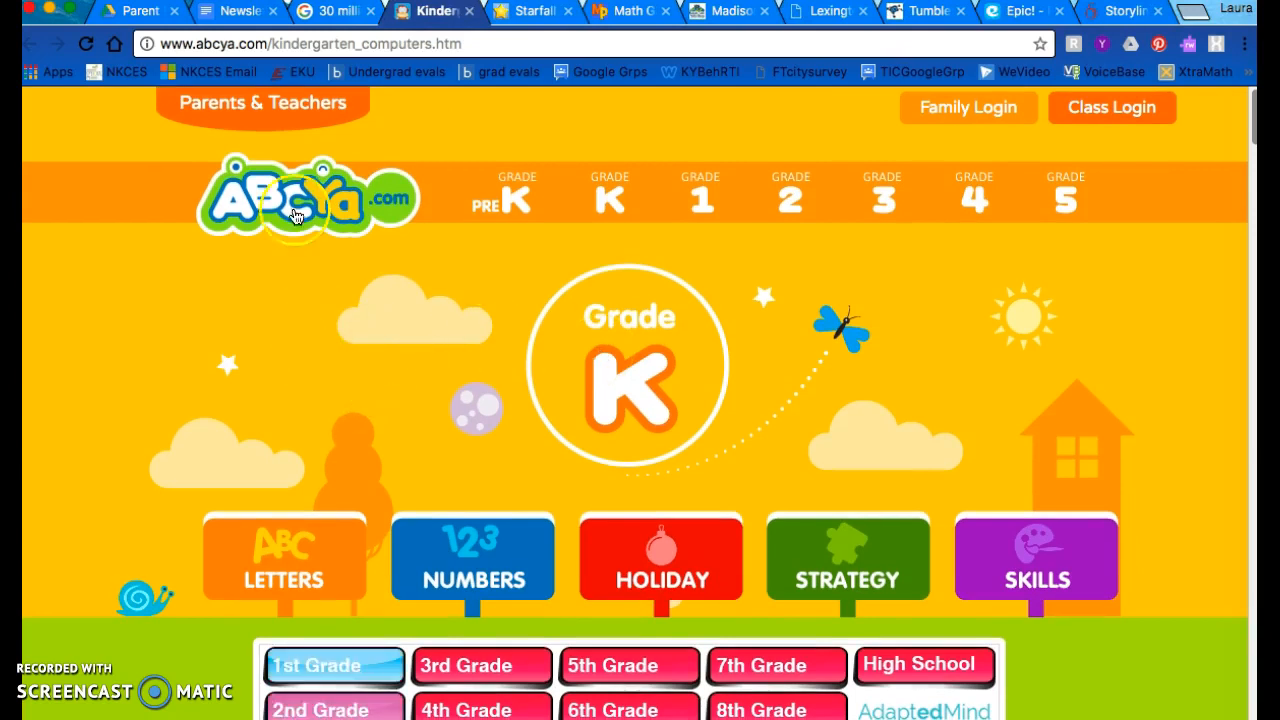
left_click(330, 44)
key("ctrl+c")
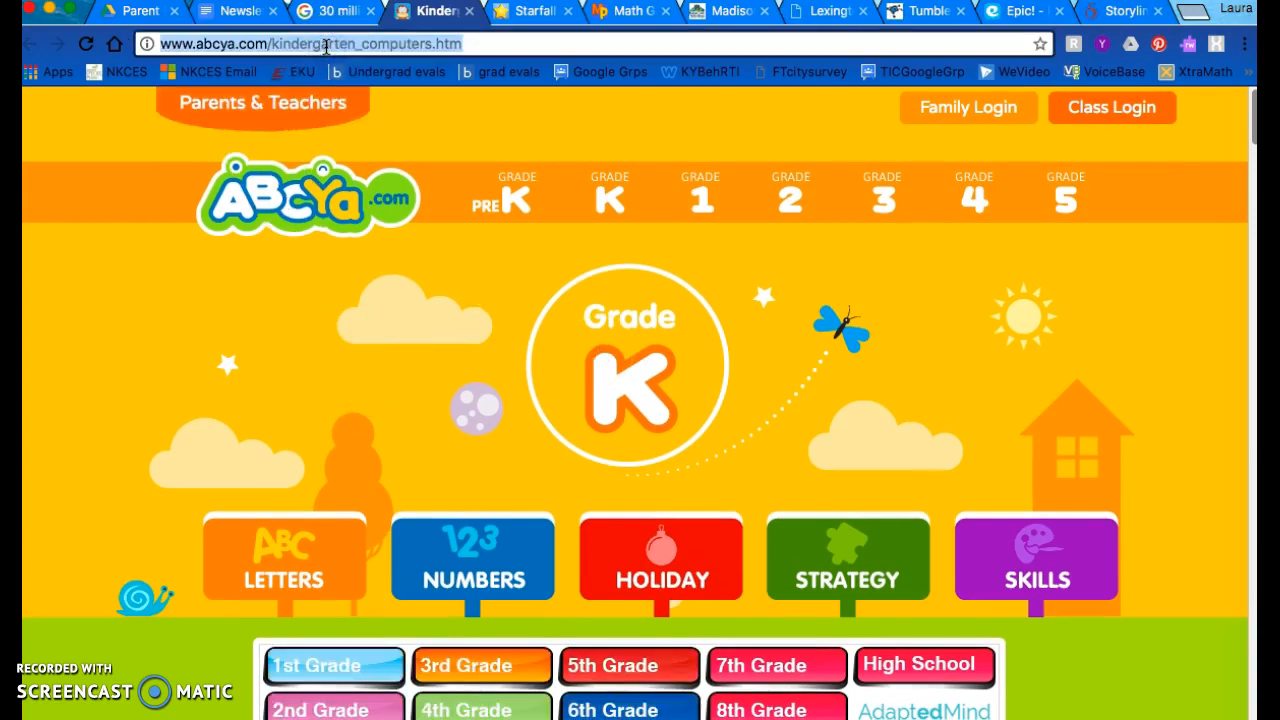
scroll(459, 457, "down", 5)
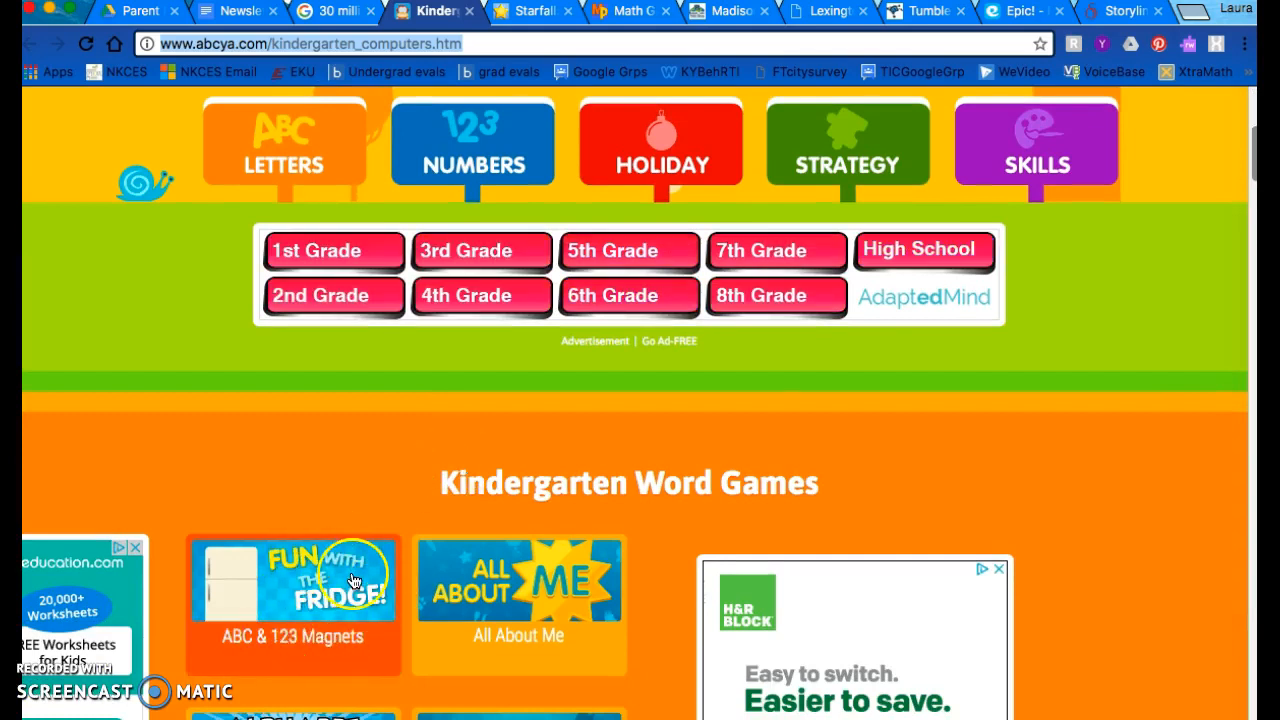
scroll(340, 586, "down", 2)
scroll(354, 582, "down", 1)
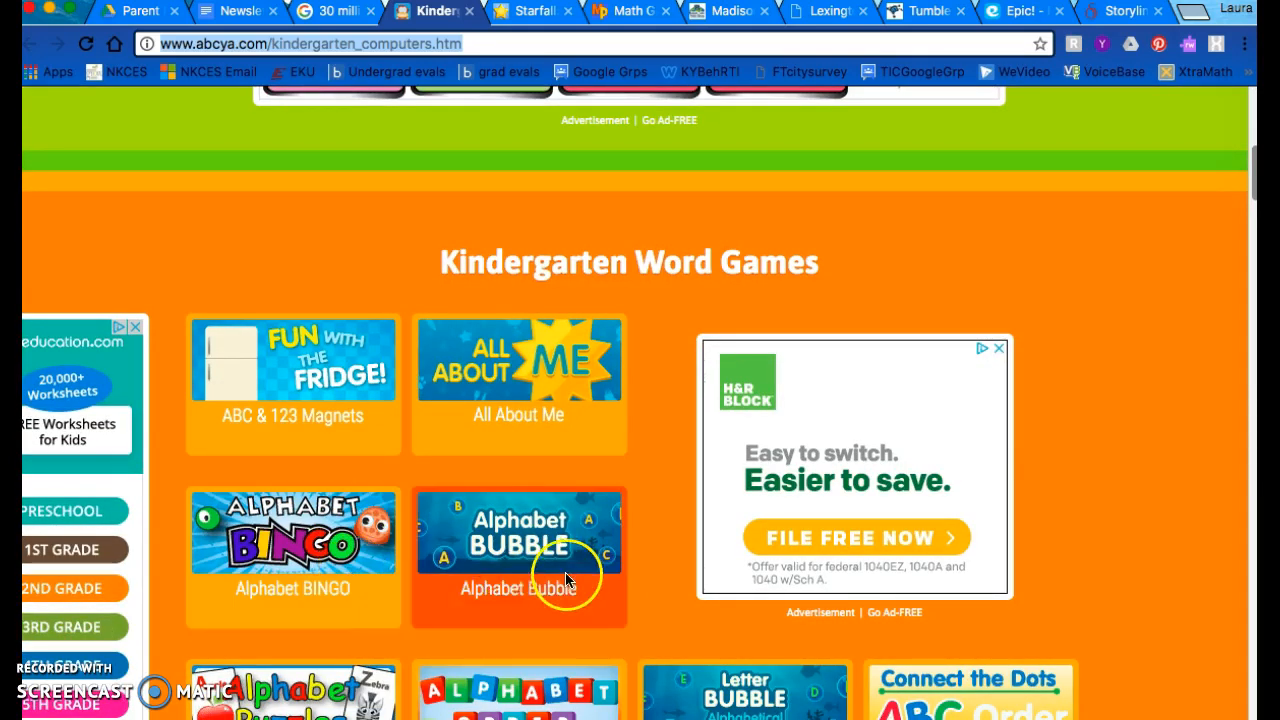
Add "ABCYA has excellent games." below the book cover in the newsletter, linked to the copied ABCya address, and start a new line
left_click(236, 14)
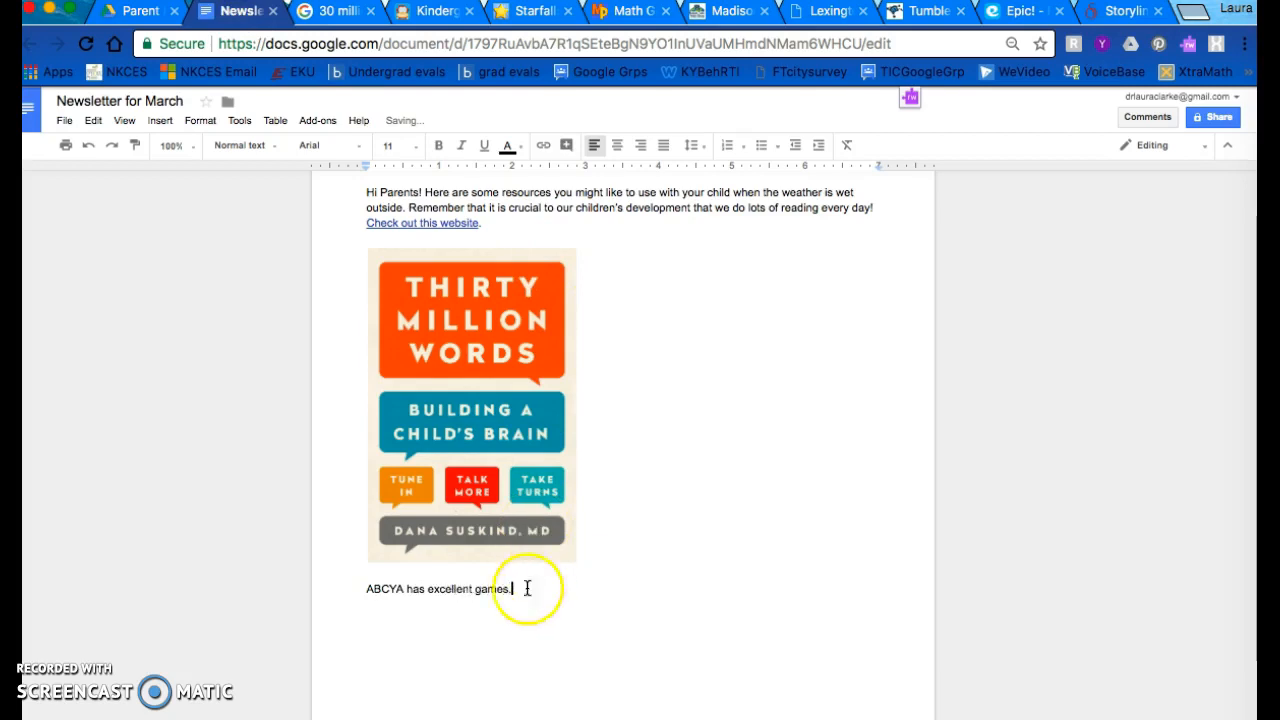
triple_click(361, 591)
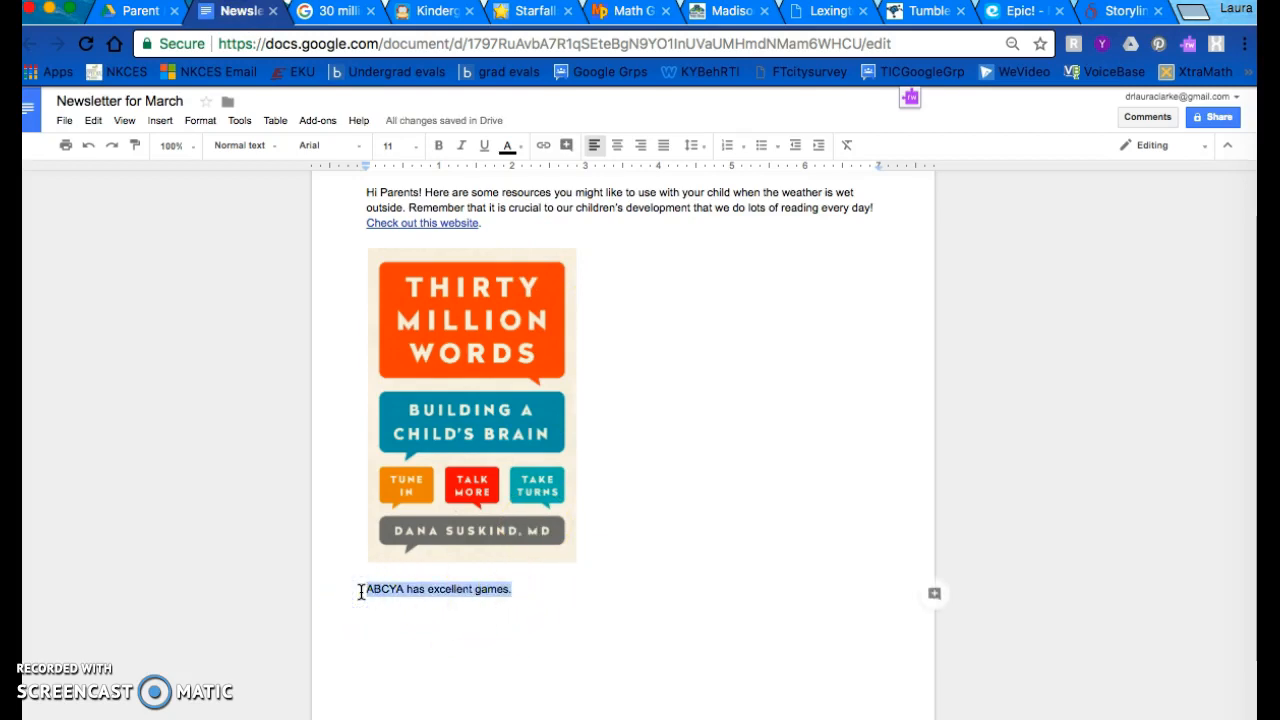
key("ctrl+k")
key("ctrl+v")
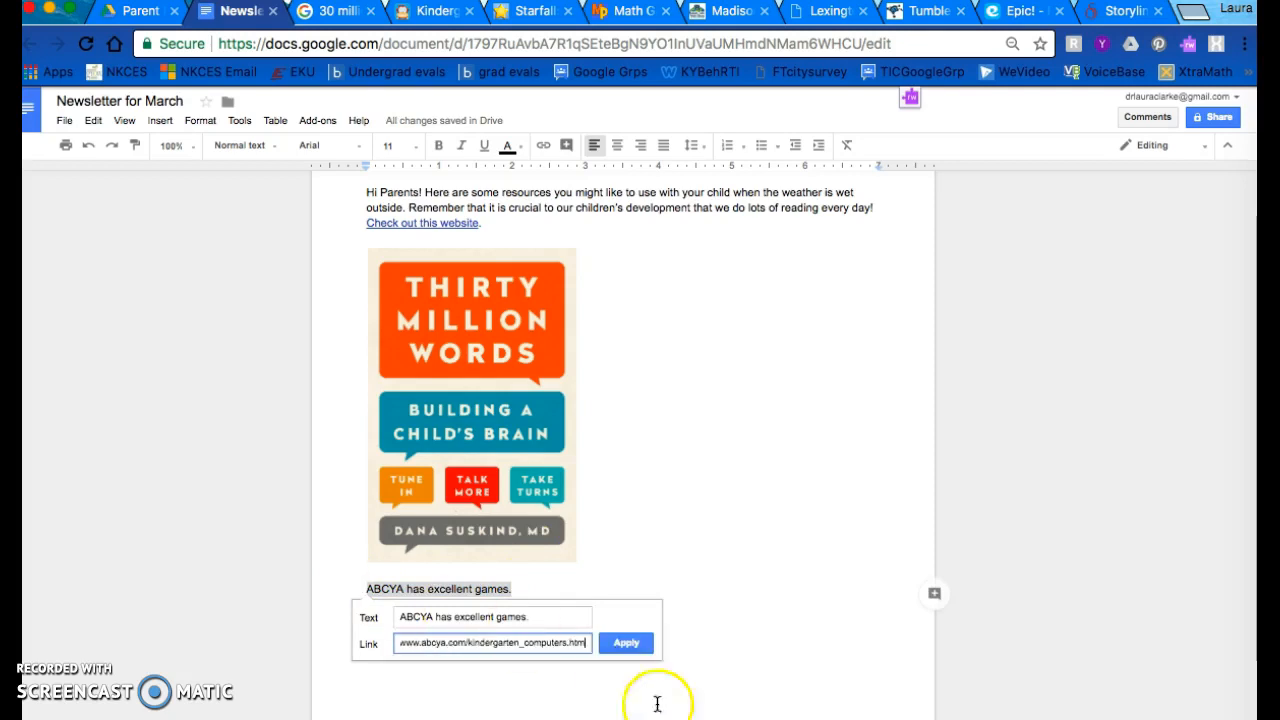
left_click(623, 645)
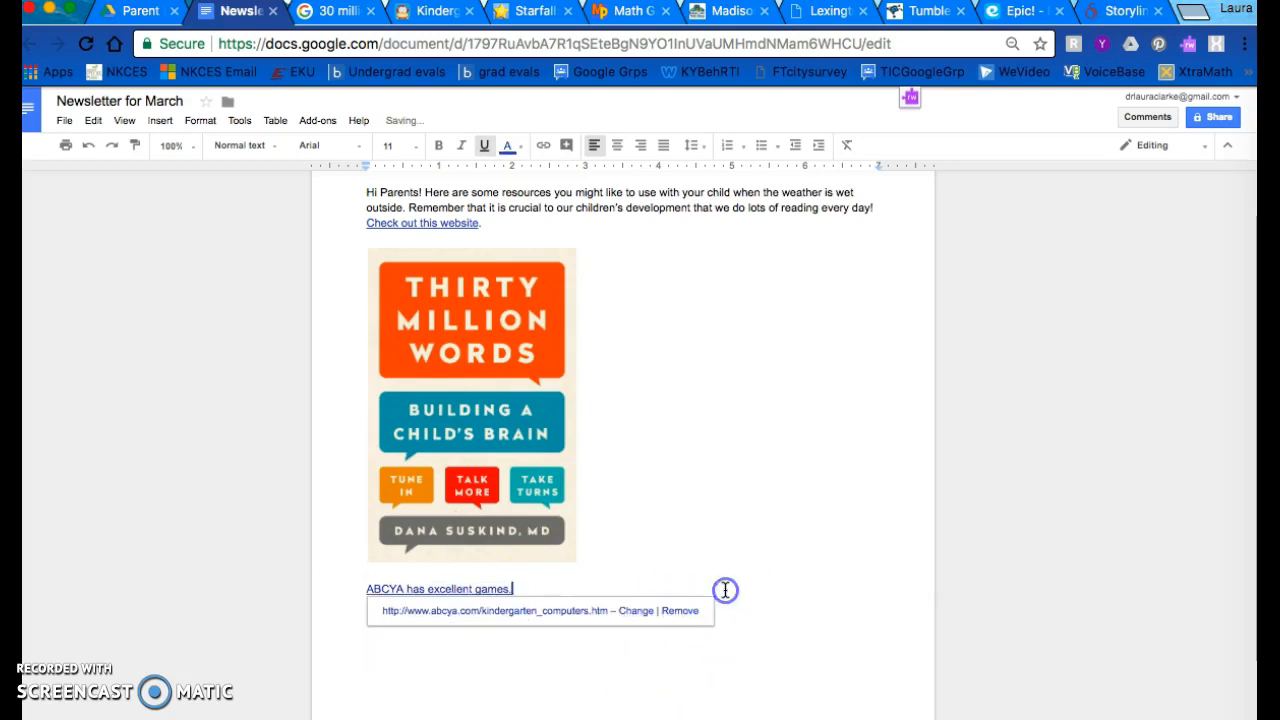
key("Return")
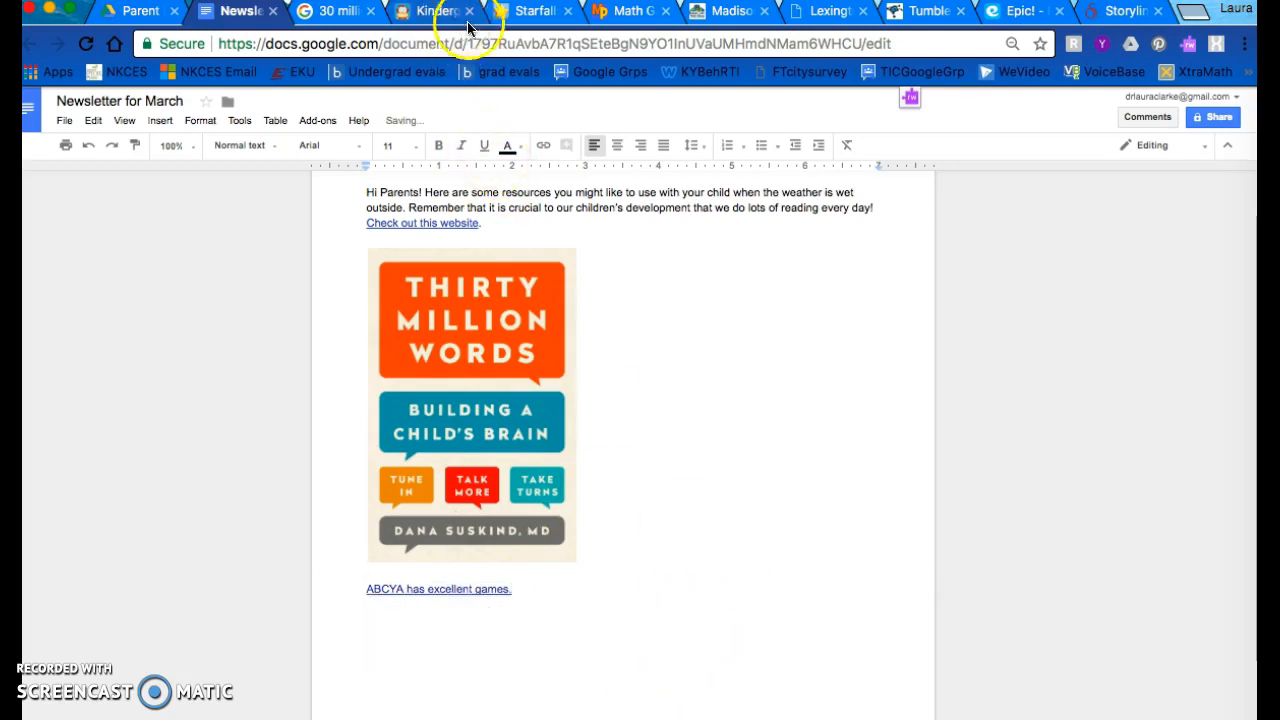
left_click(515, 11)
left_click(413, 40)
key("super+c")
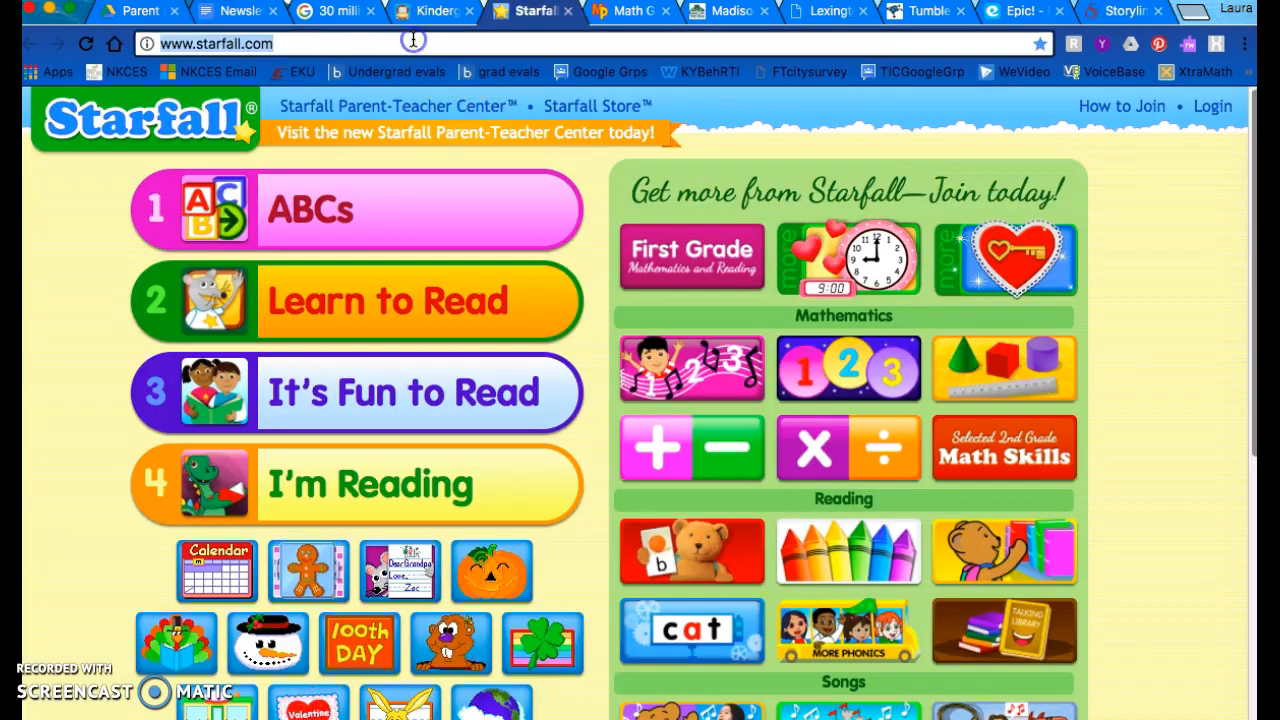
left_click(246, 12)
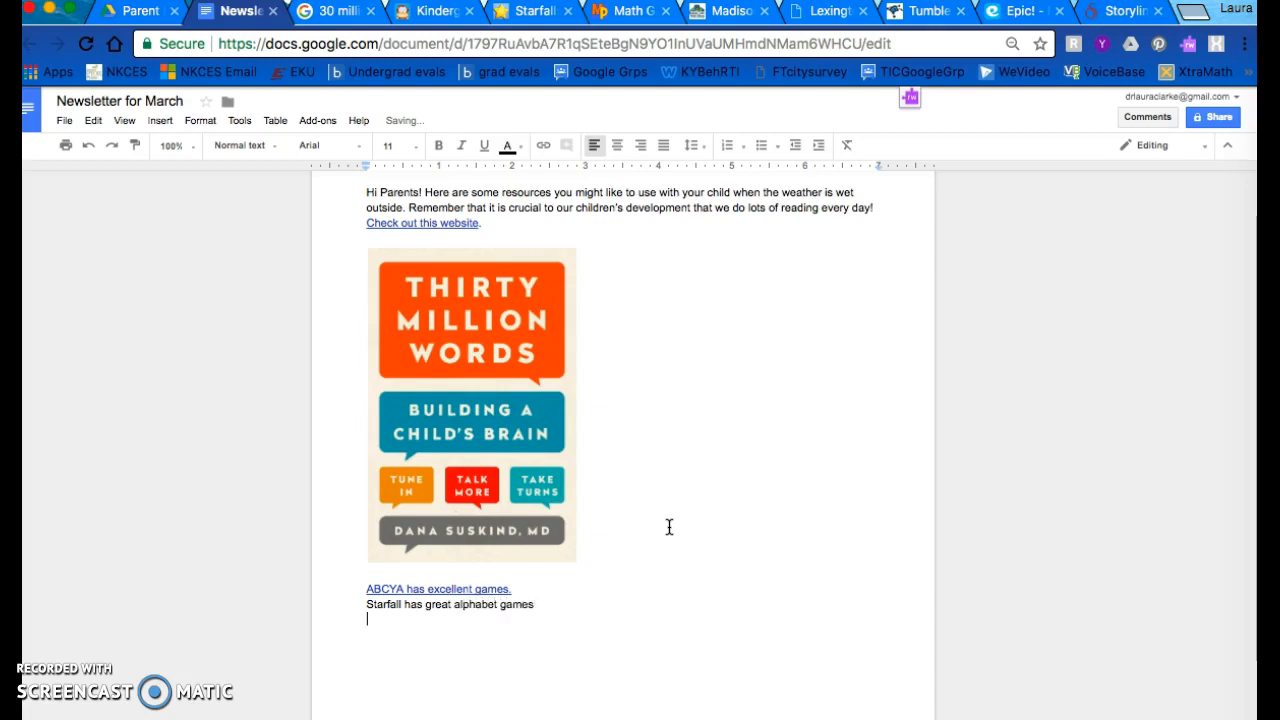
left_click(536, 604)
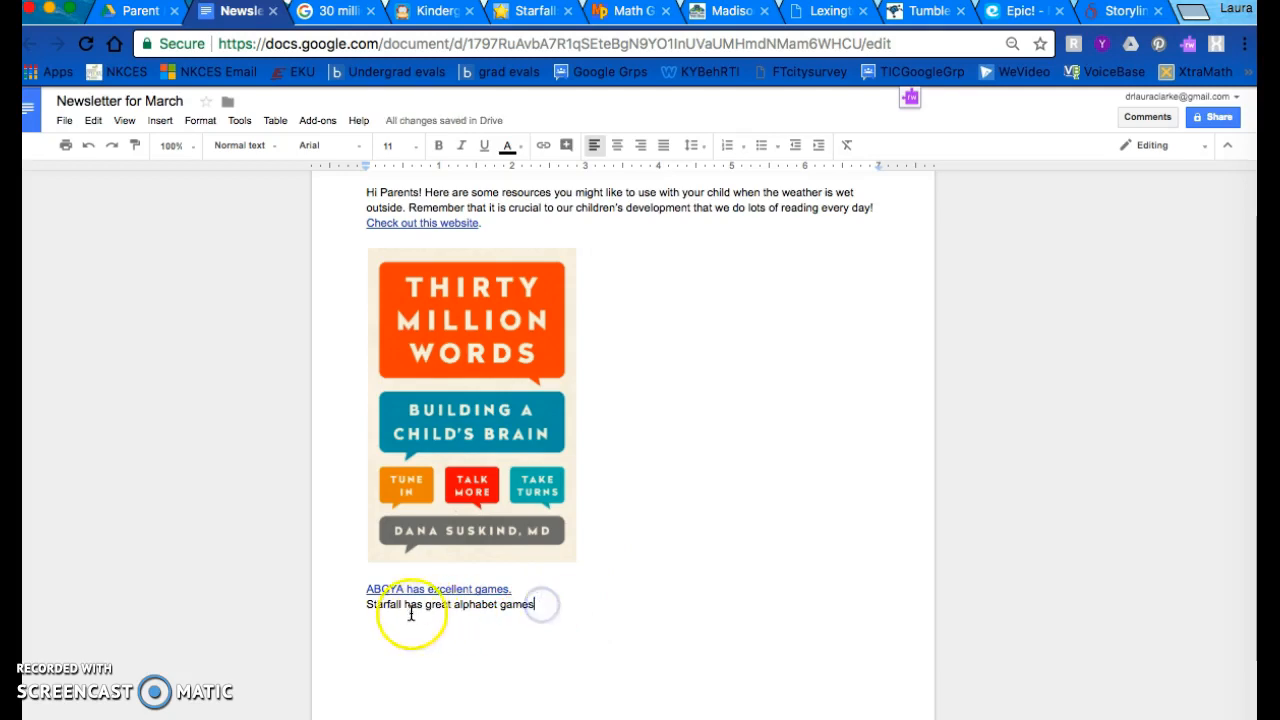
left_click(367, 604, "shift")
key("super+k")
key("super+v")
left_click(612, 659)
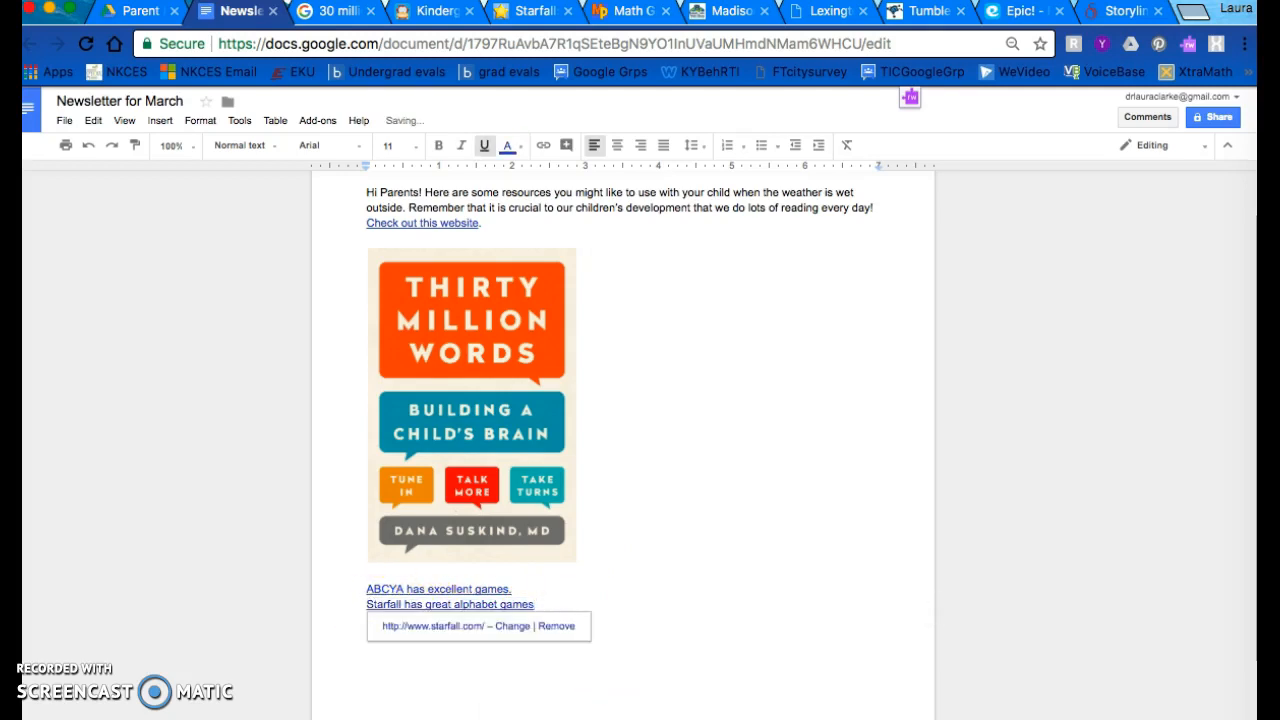
Open the Math Playground website, look over its grade levels and game categories, and copy its address
left_click(626, 11)
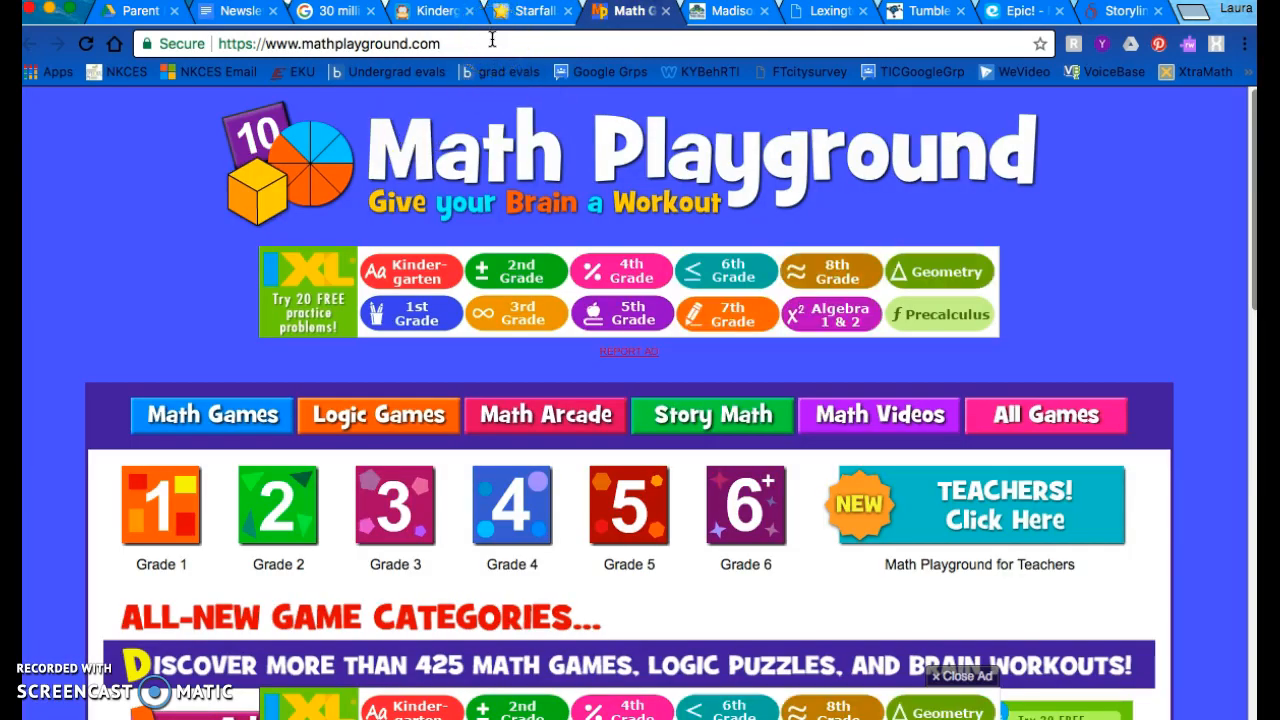
scroll(491, 257, "down", 3)
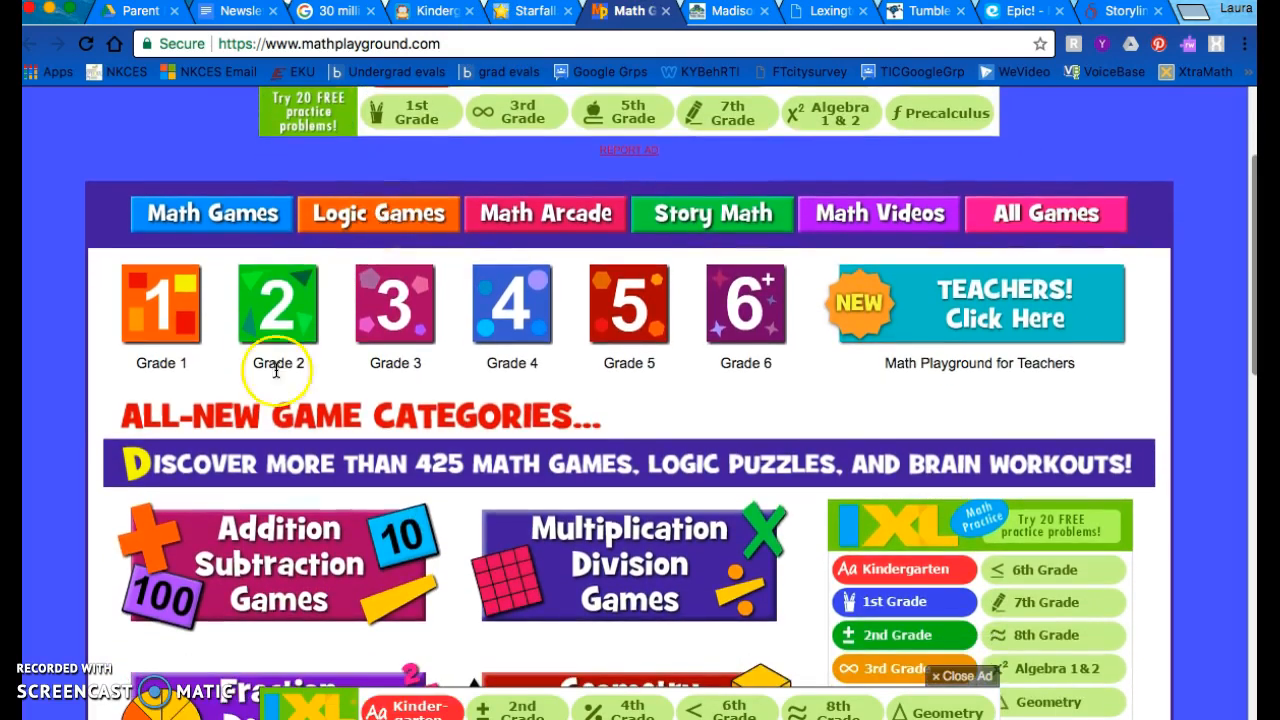
scroll(480, 445, "down", 4)
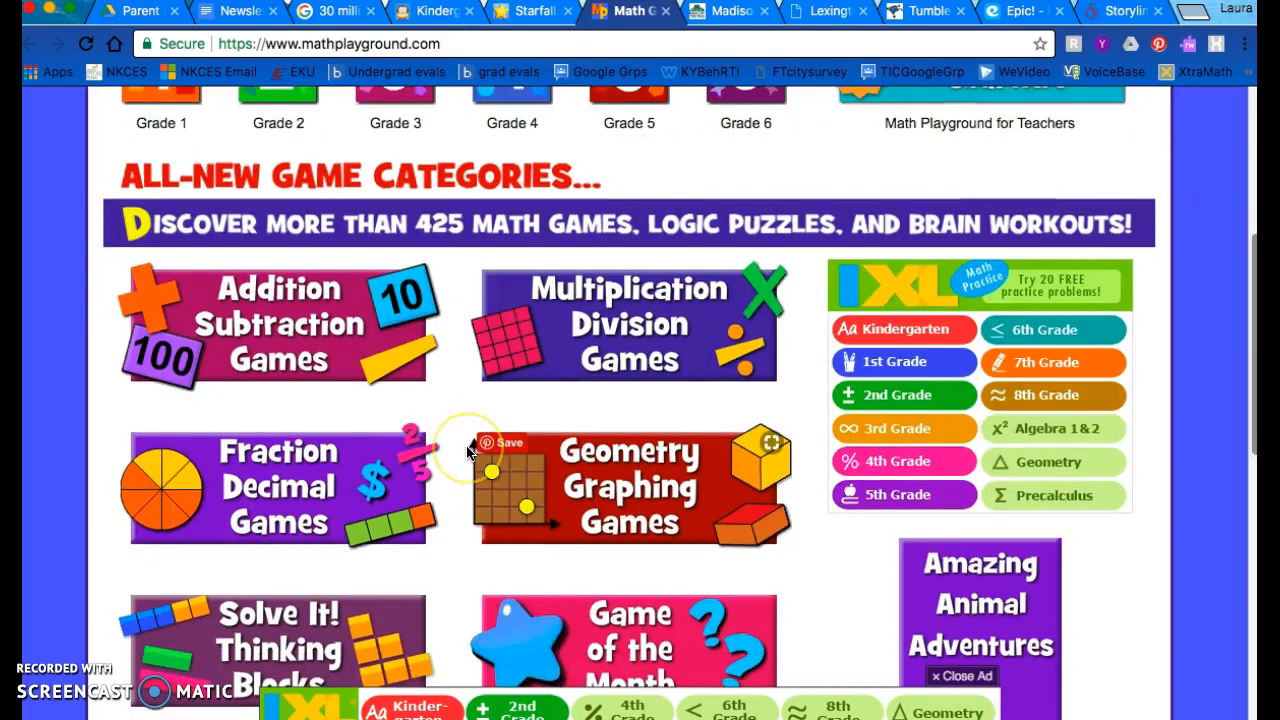
scroll(470, 450, "down", 2)
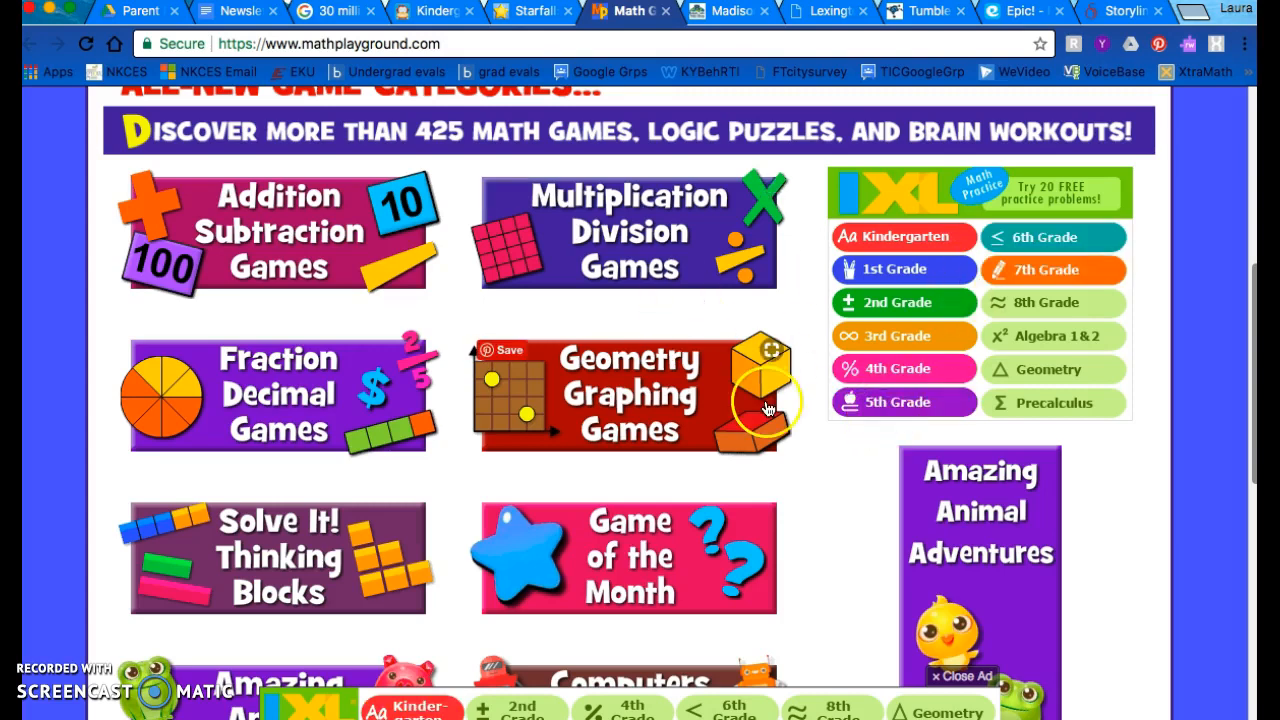
scroll(766, 400, "up", 5)
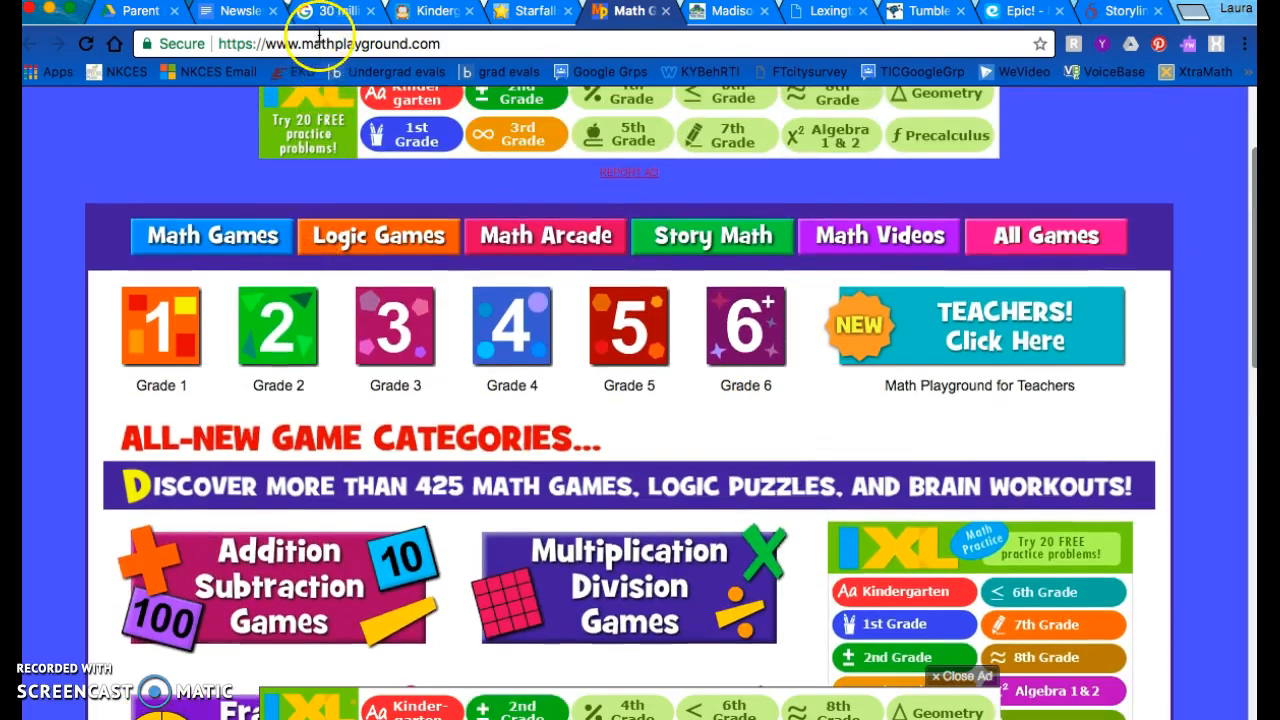
left_click(310, 43)
key("super+c")
left_click(240, 17)
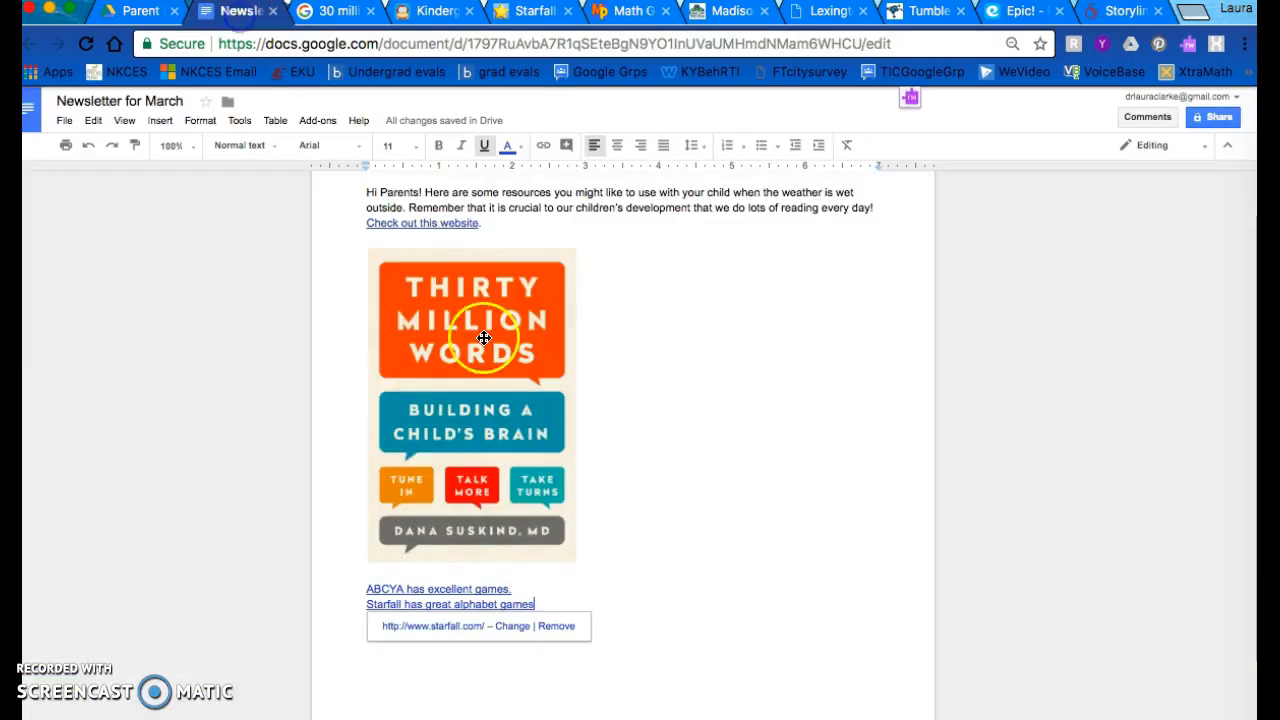
key("Return")
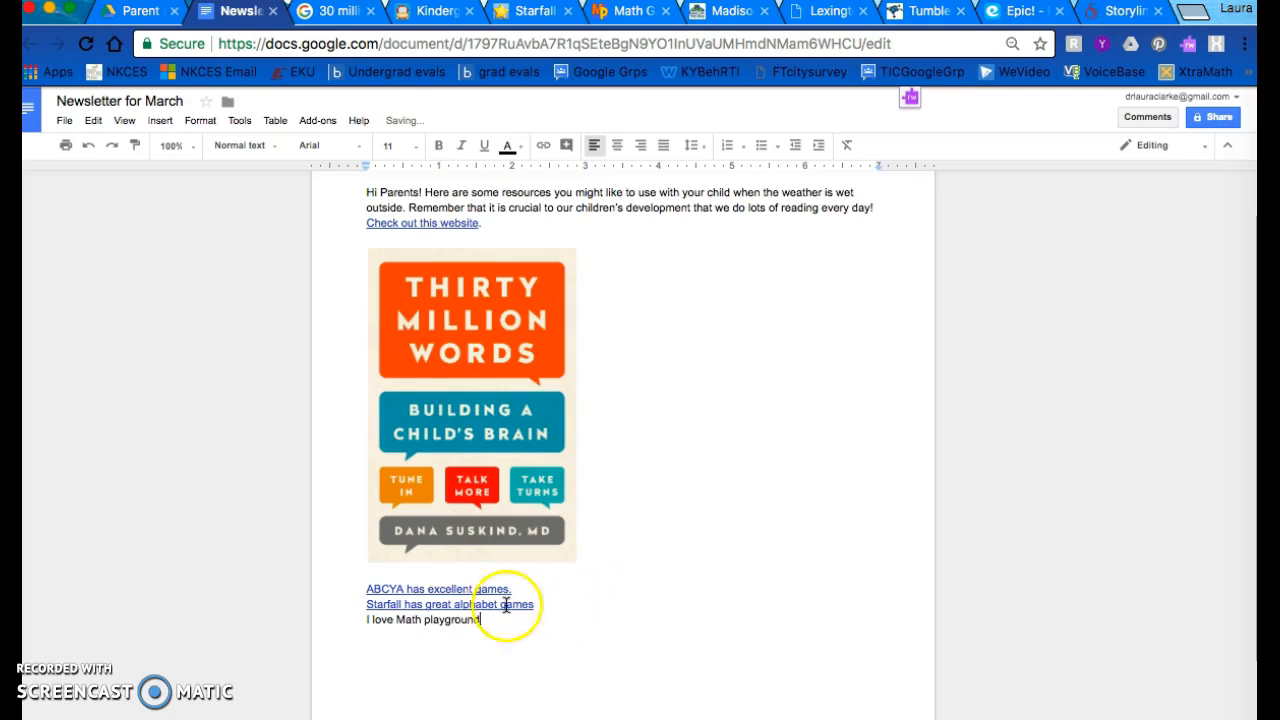
left_click(362, 621, "shift")
key("super+k")
key("super+v")
left_click(628, 675)
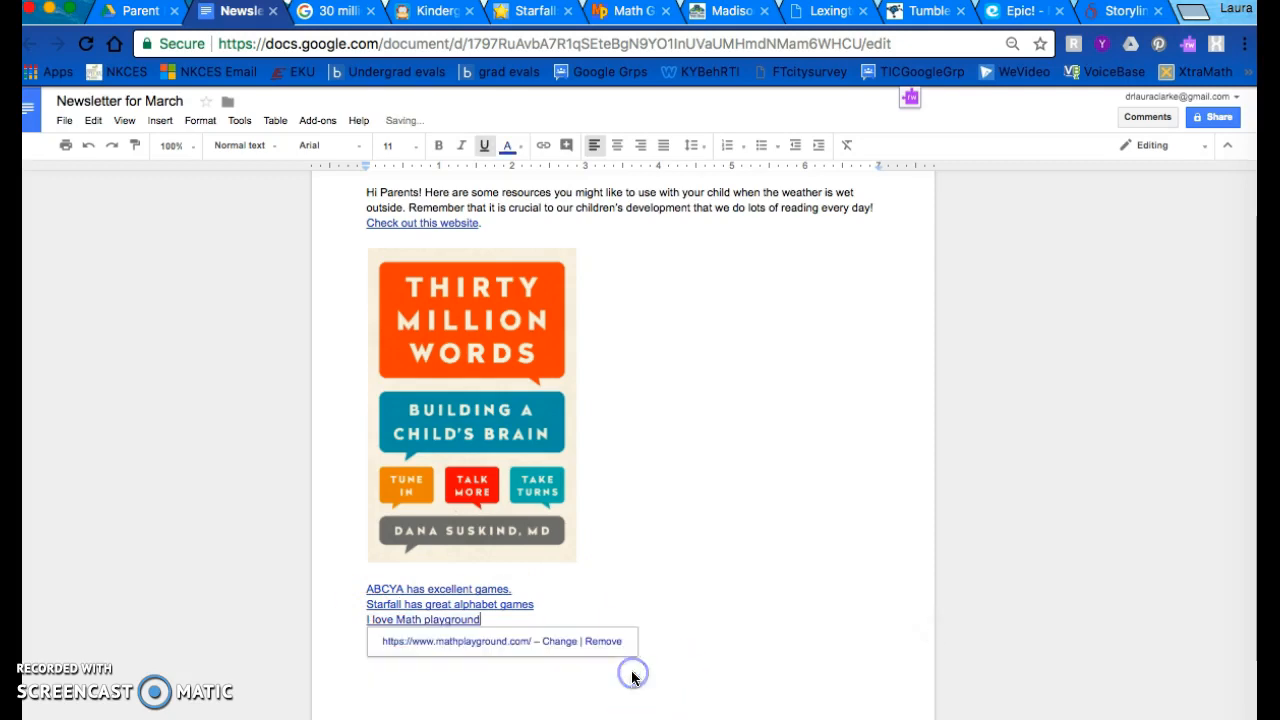
Open the Madison County Public Library's Apps page and look through its listed apps, from BookMYNE and Freegal Music to Zinio
left_click(730, 11)
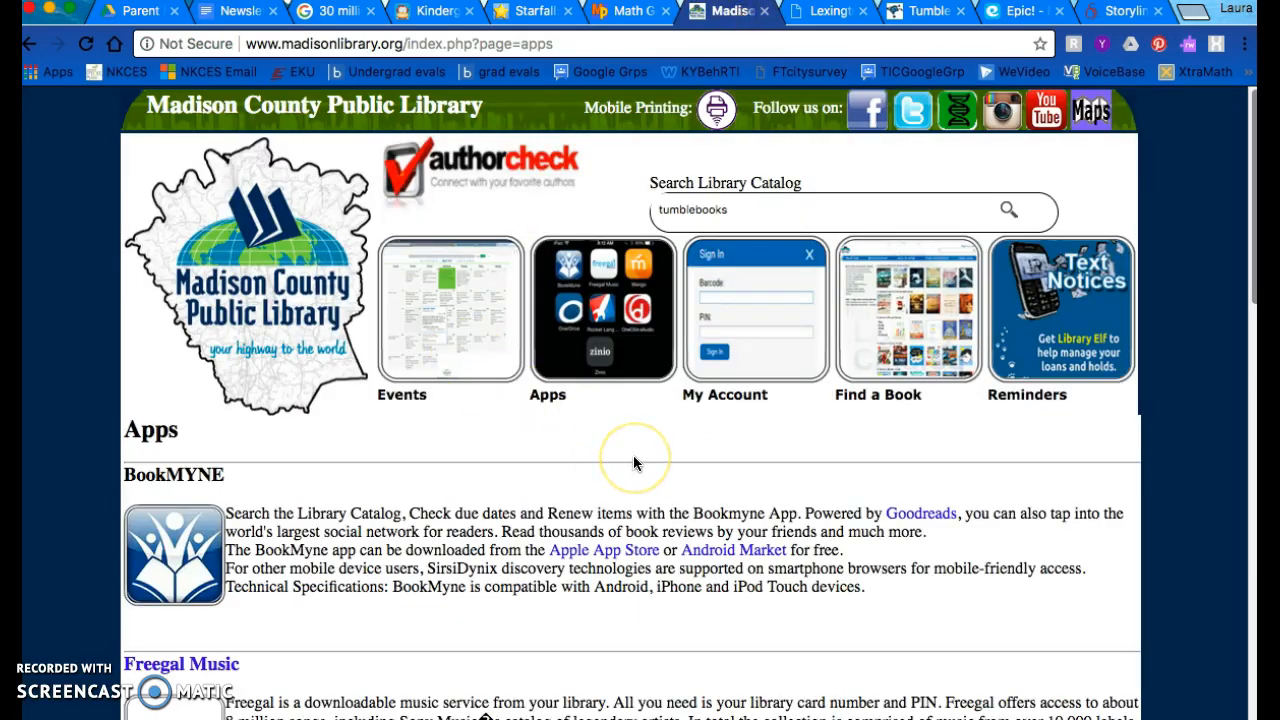
scroll(633, 455, "down", 10)
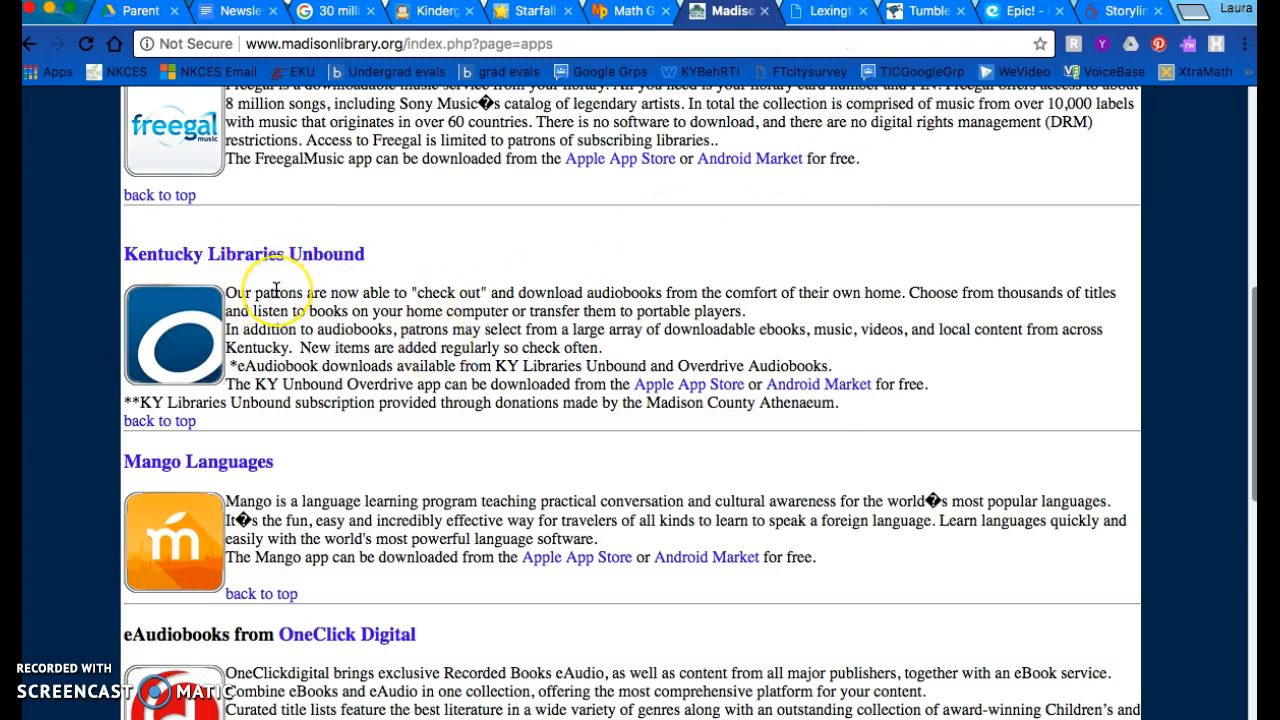
scroll(276, 290, "up", 2)
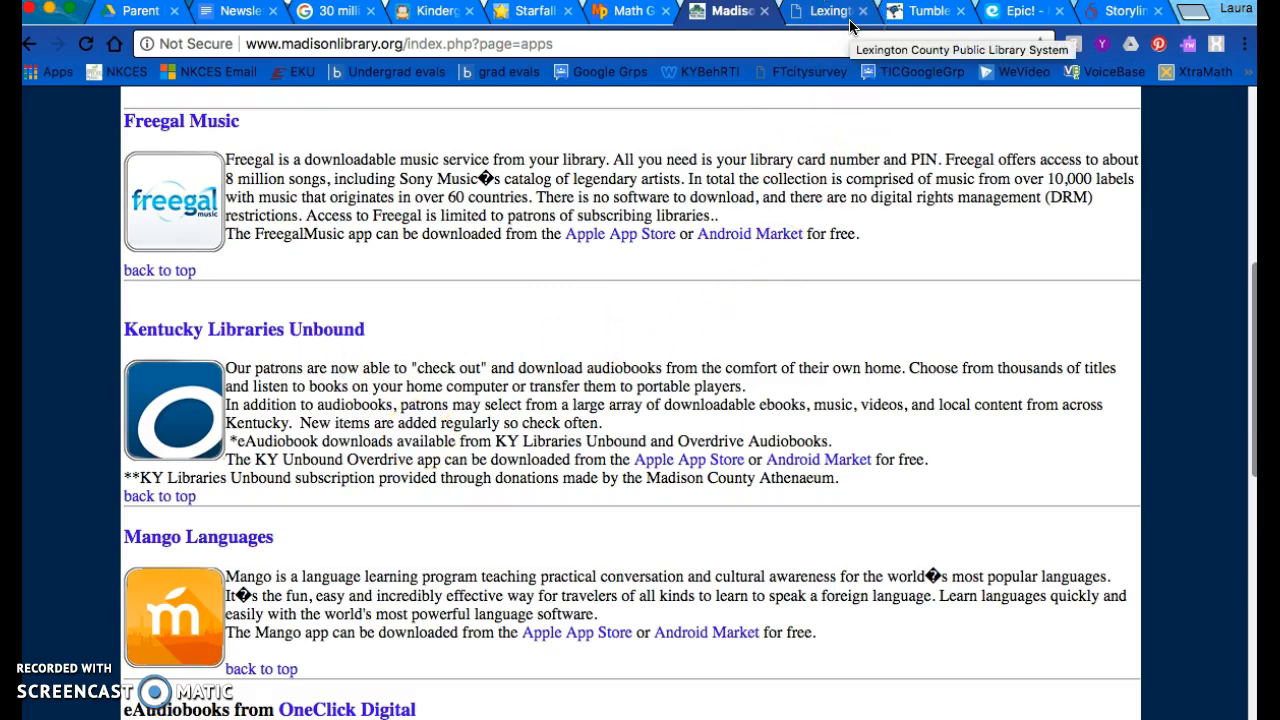
scroll(634, 430, "up", 5)
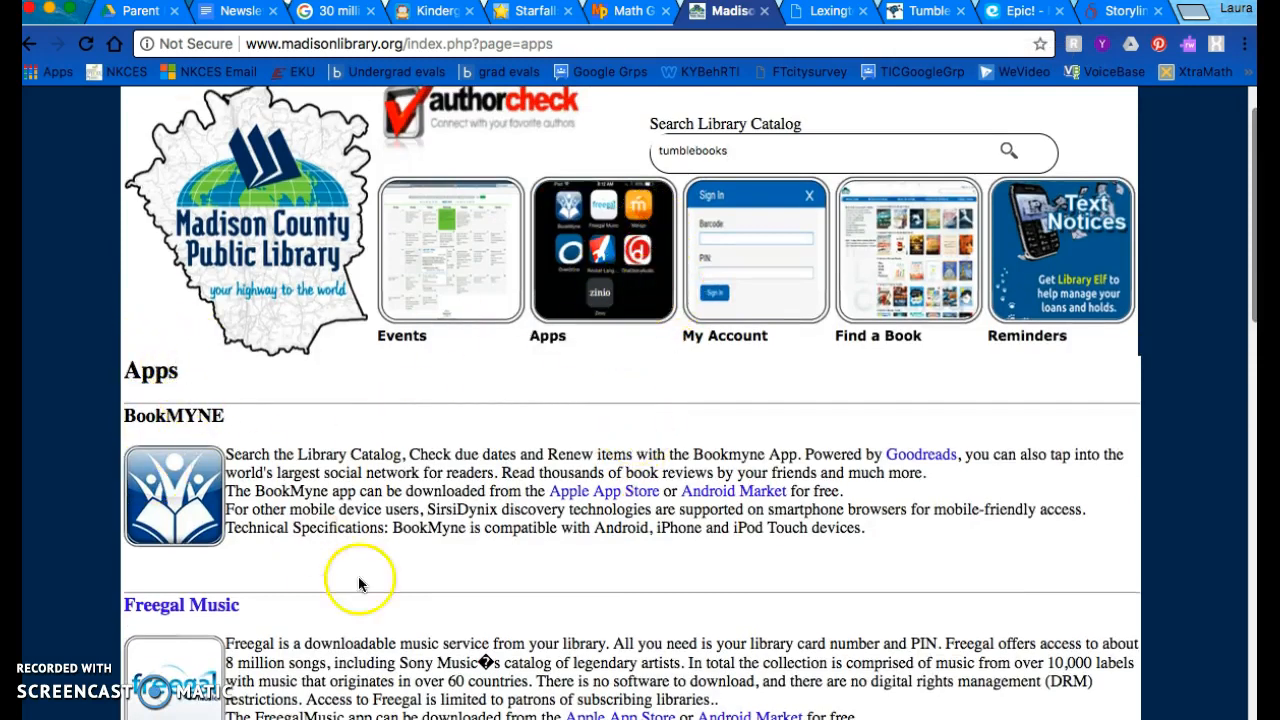
scroll(417, 589, "down", 8)
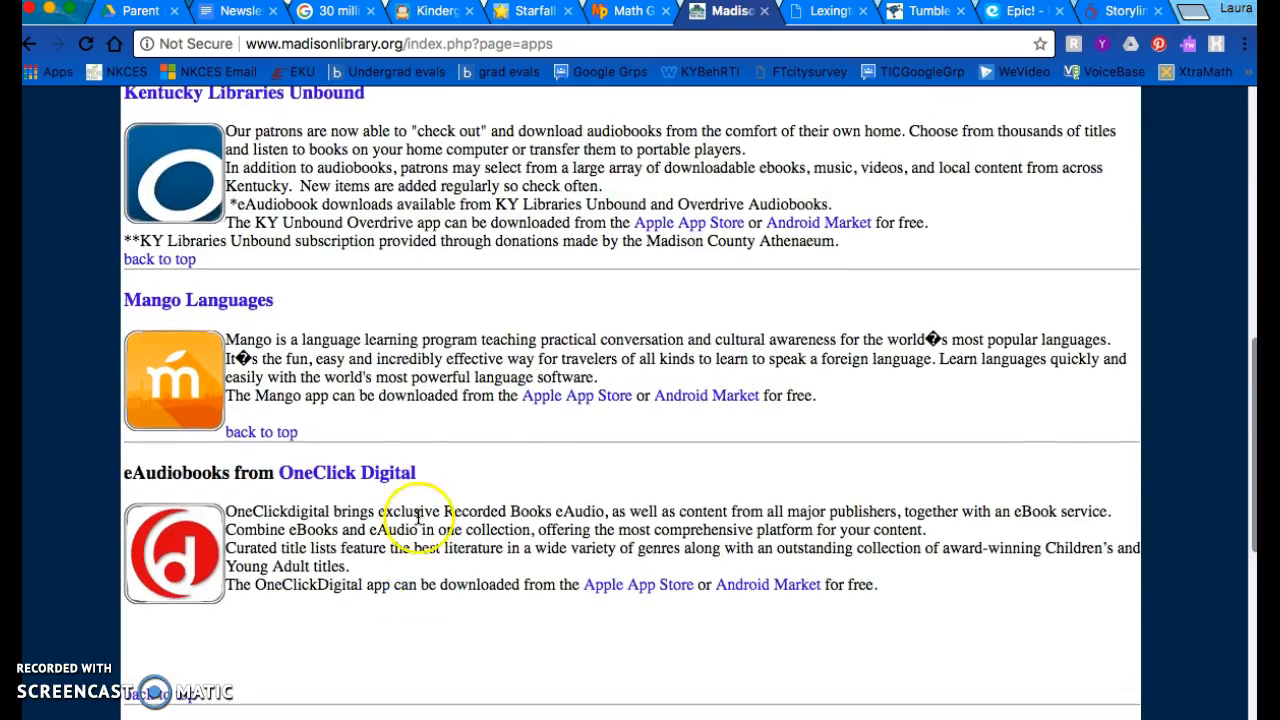
scroll(450, 542, "down", 2)
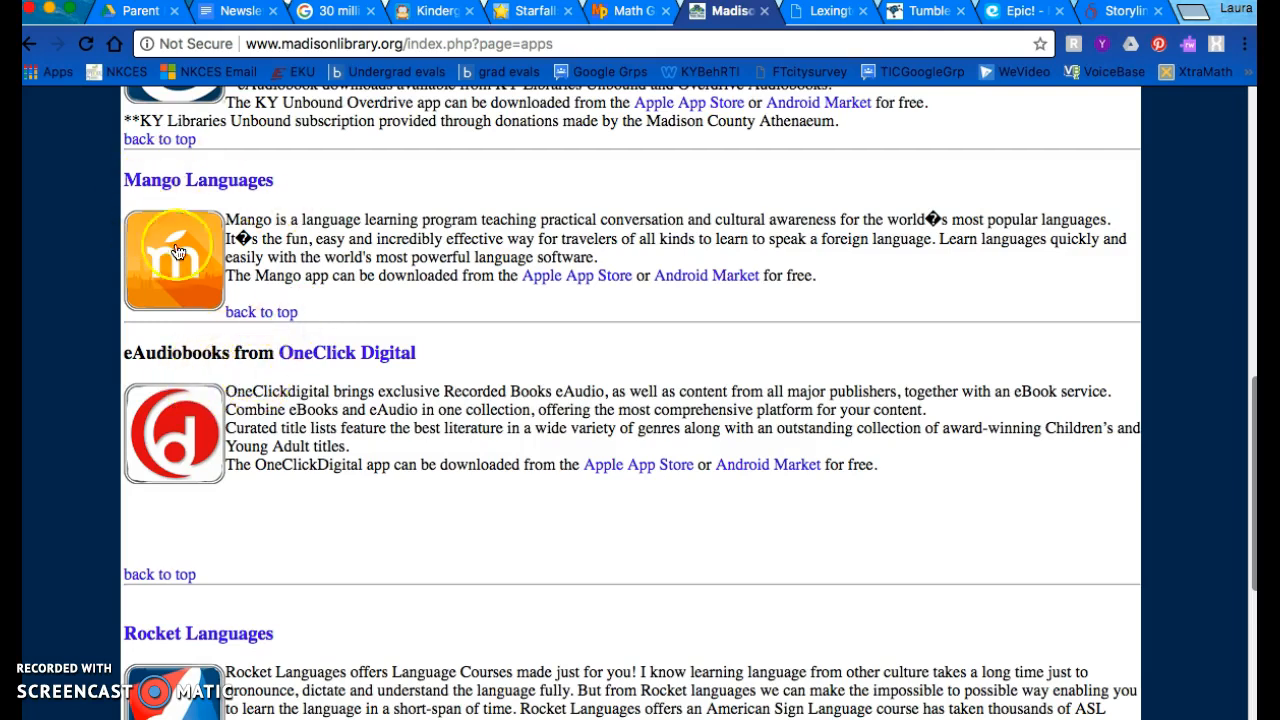
scroll(437, 457, "down", 5)
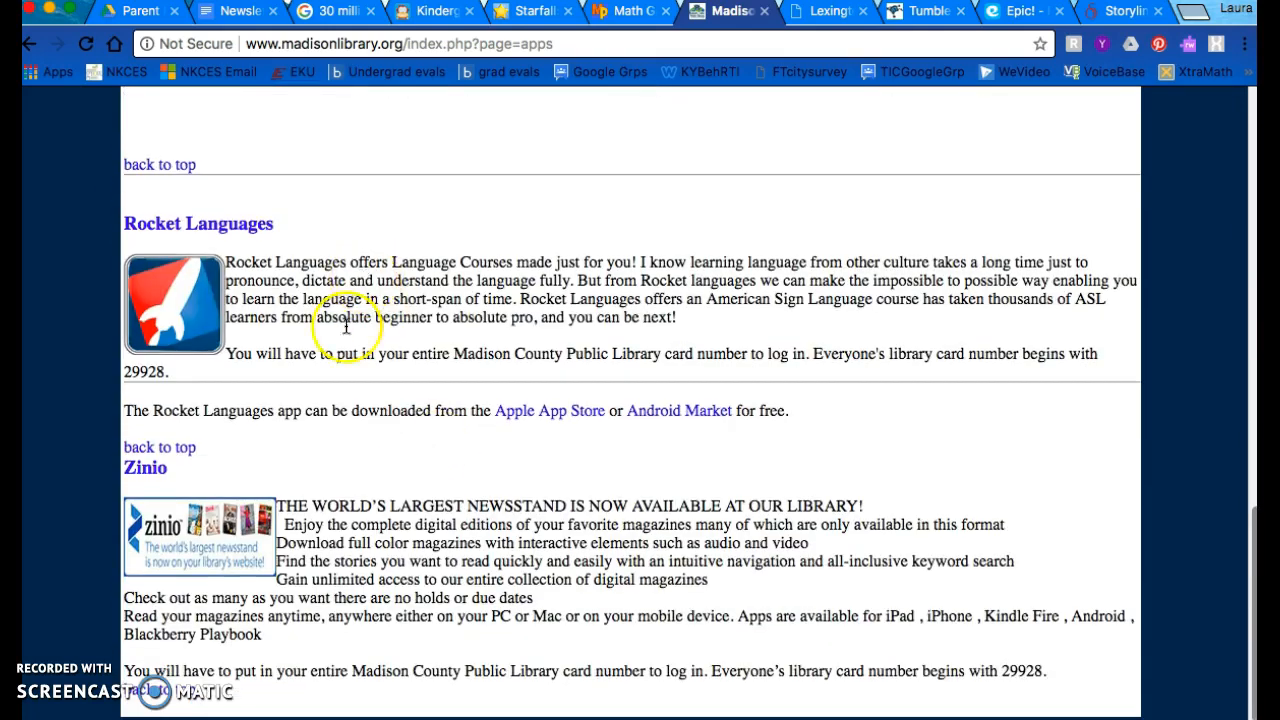
scroll(314, 449, "down", 2)
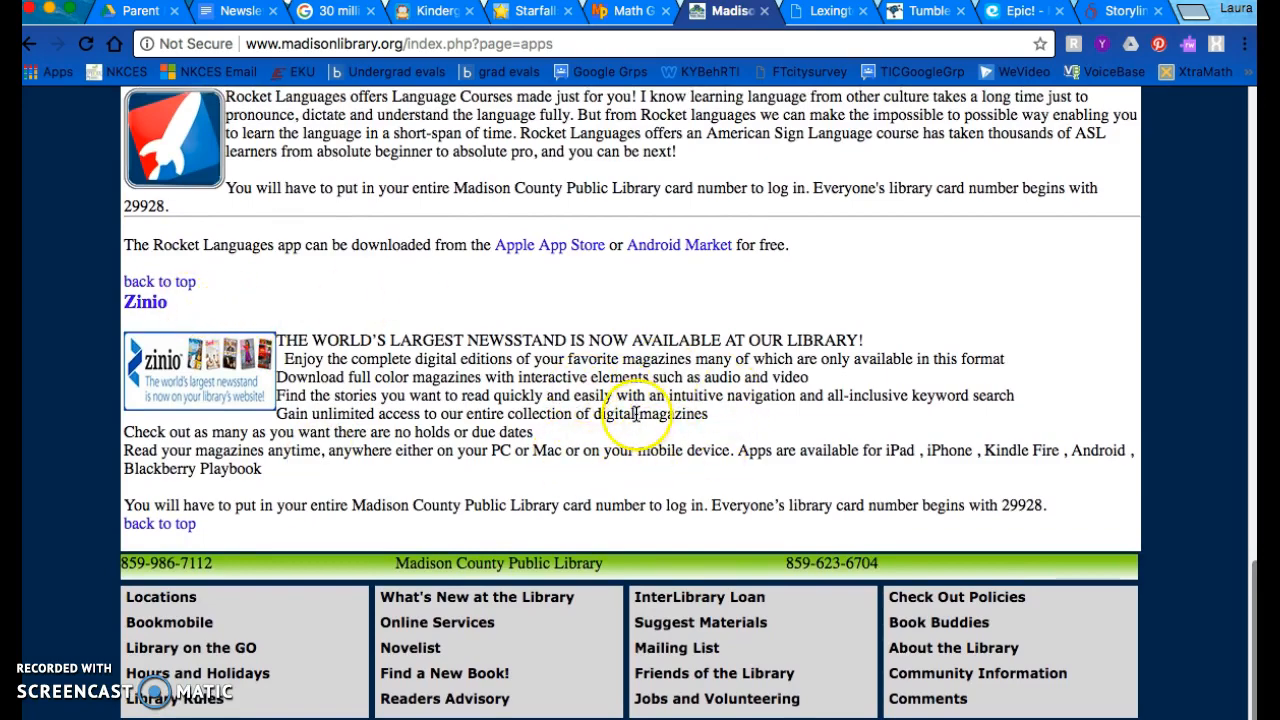
scroll(737, 414, "up", 15)
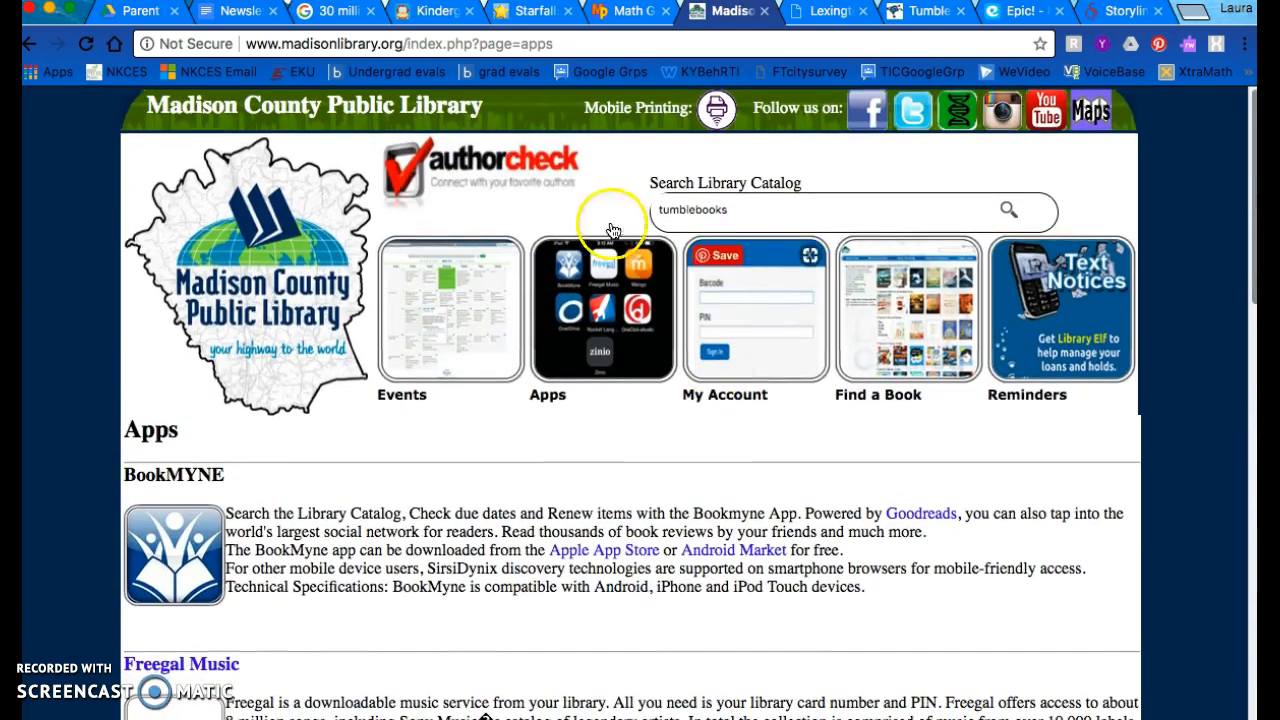
Look through the Lexington County Public Library's Downloadables page, from ebooks and comics to the Tumble Books offer for kids
left_click(832, 12)
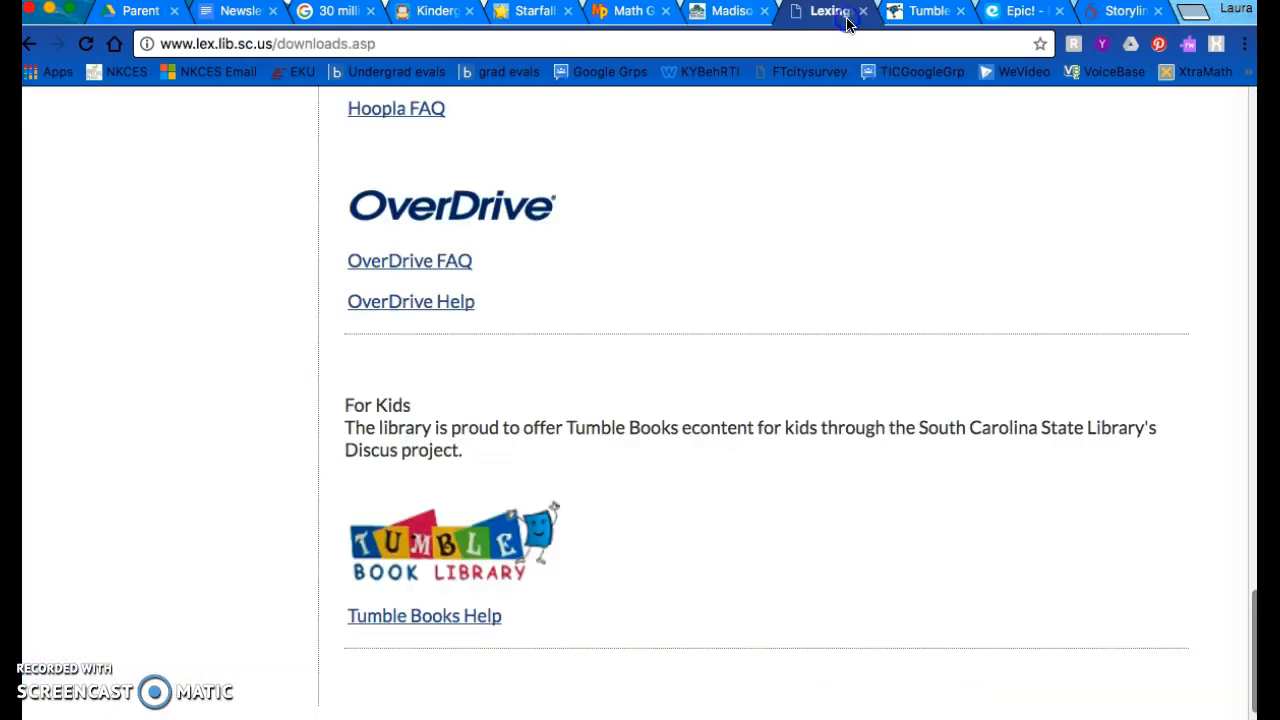
scroll(610, 325, "up", 10)
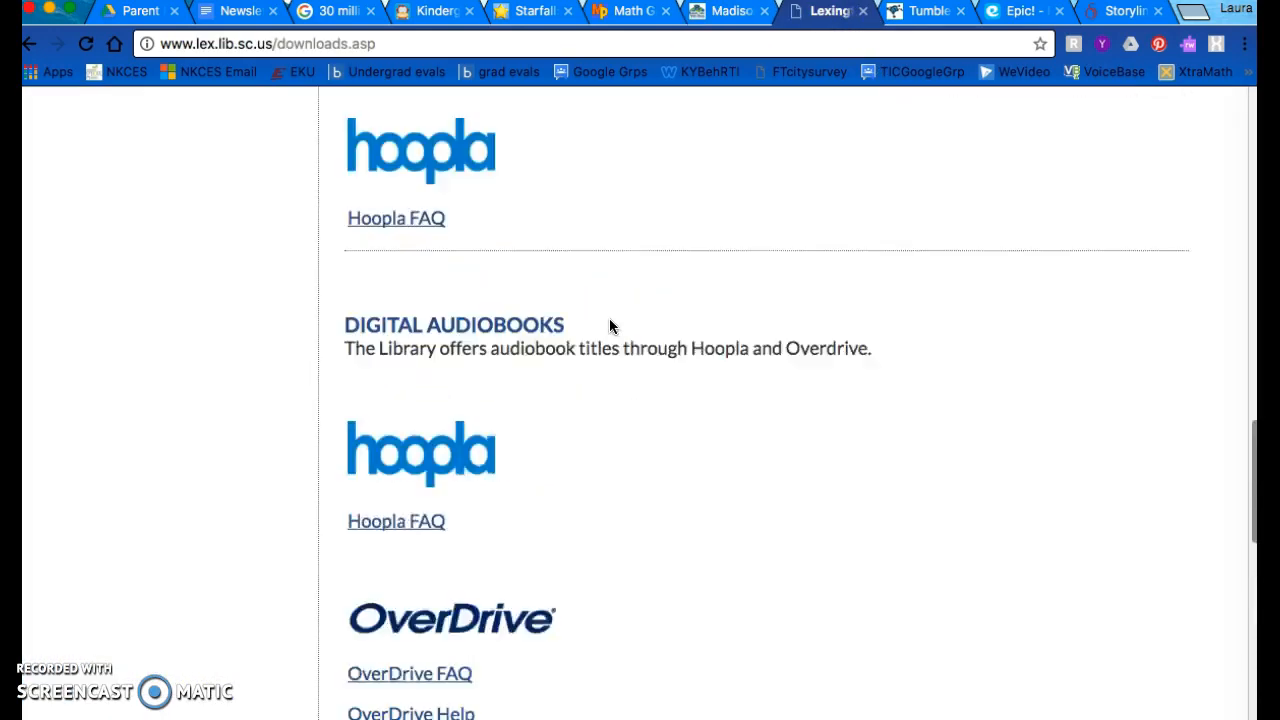
scroll(610, 325, "up", 15)
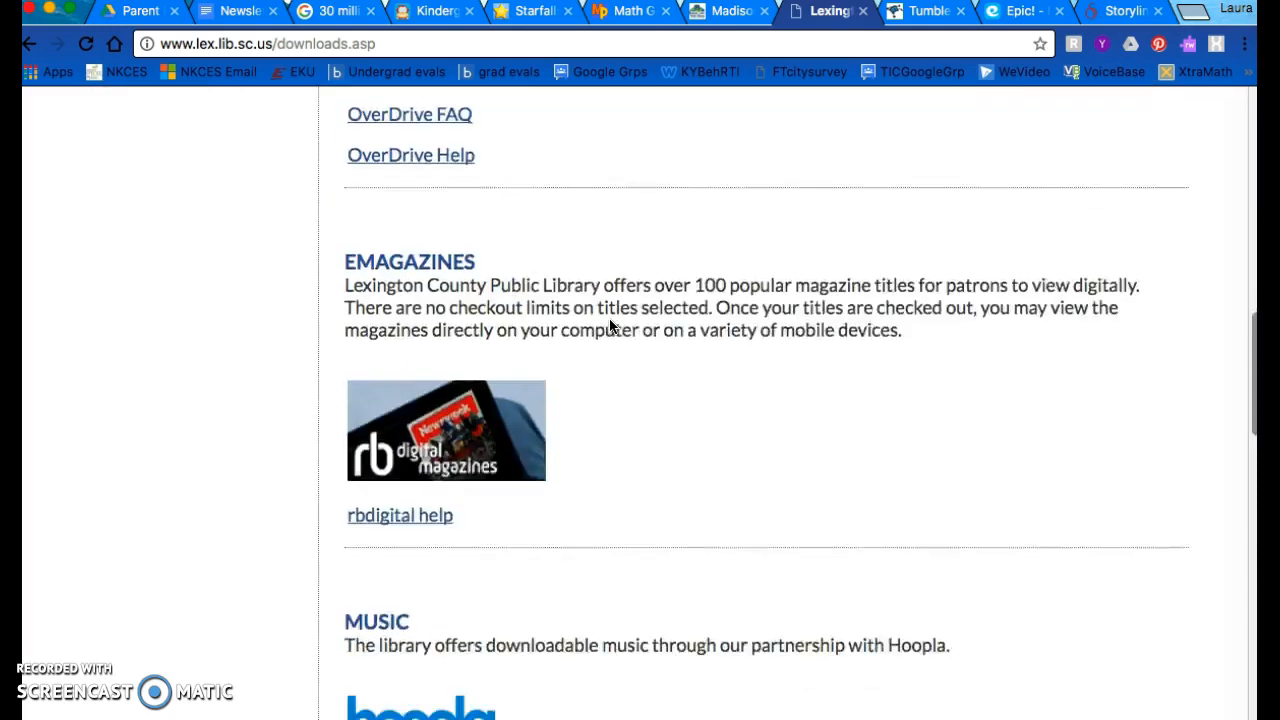
scroll(414, 329, "down", 12)
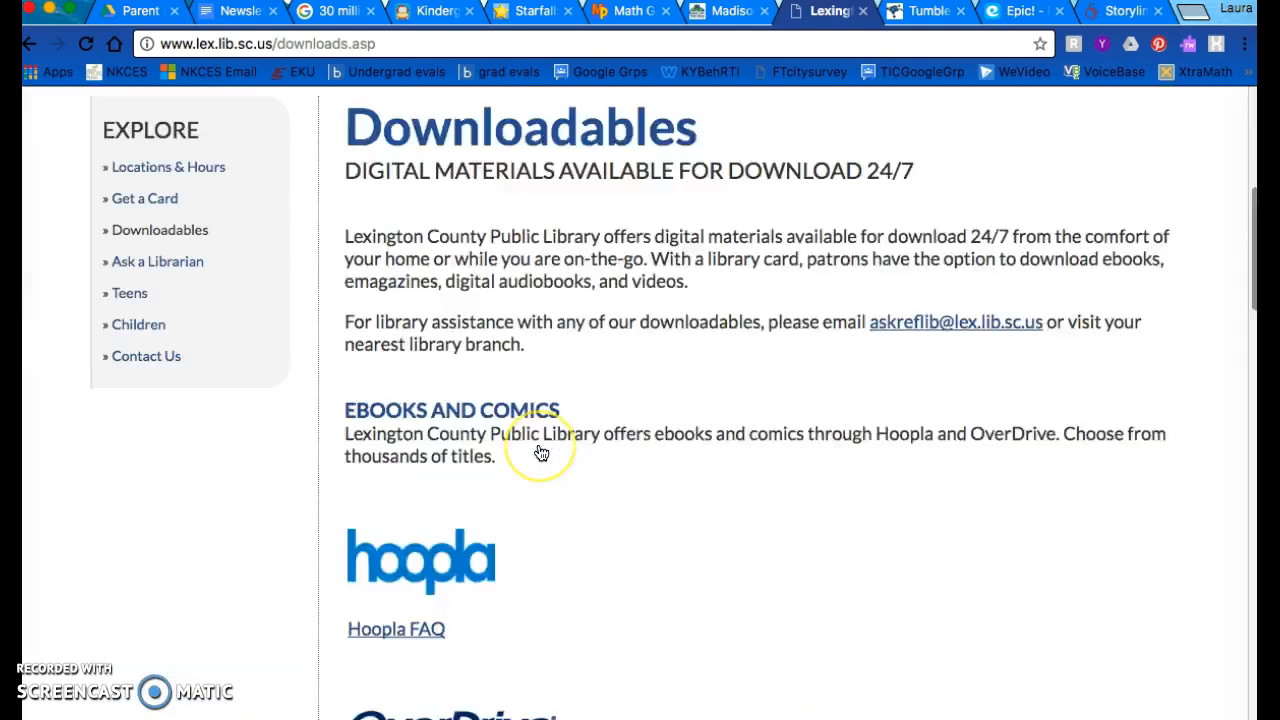
scroll(541, 454, "down", 6)
scroll(539, 453, "up", 6)
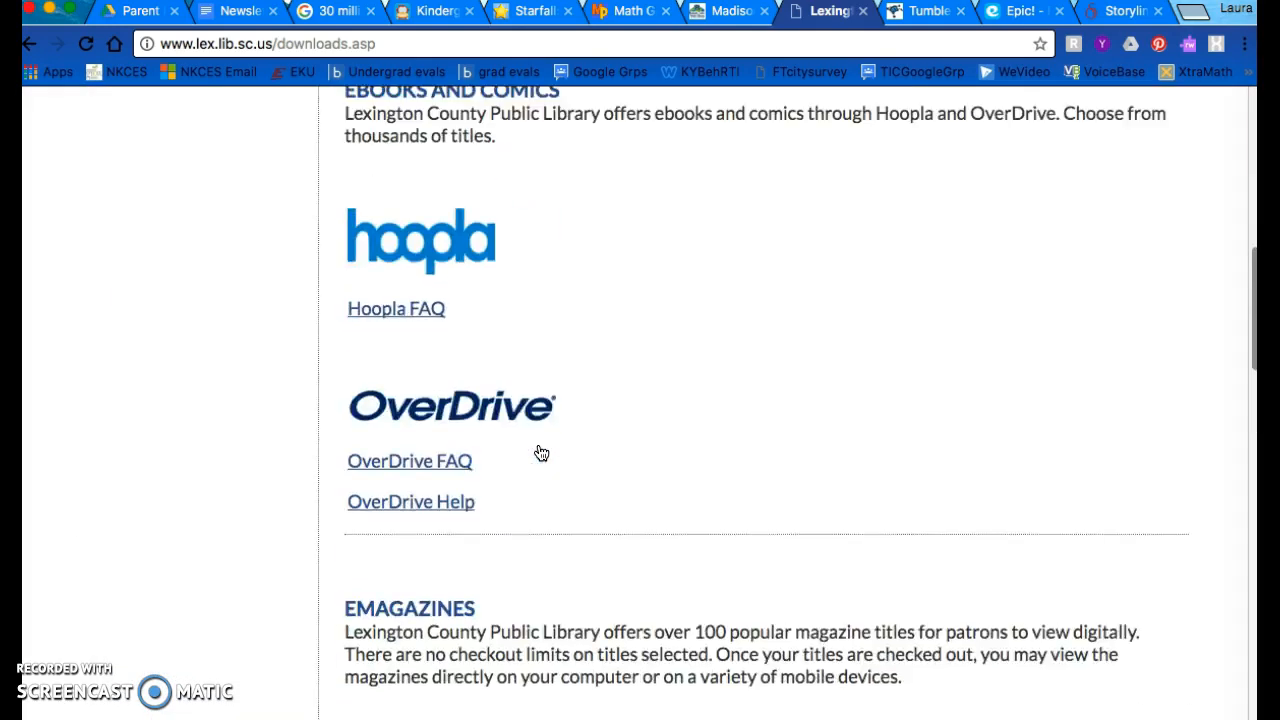
left_click(539, 323)
scroll(539, 321, "down", 8)
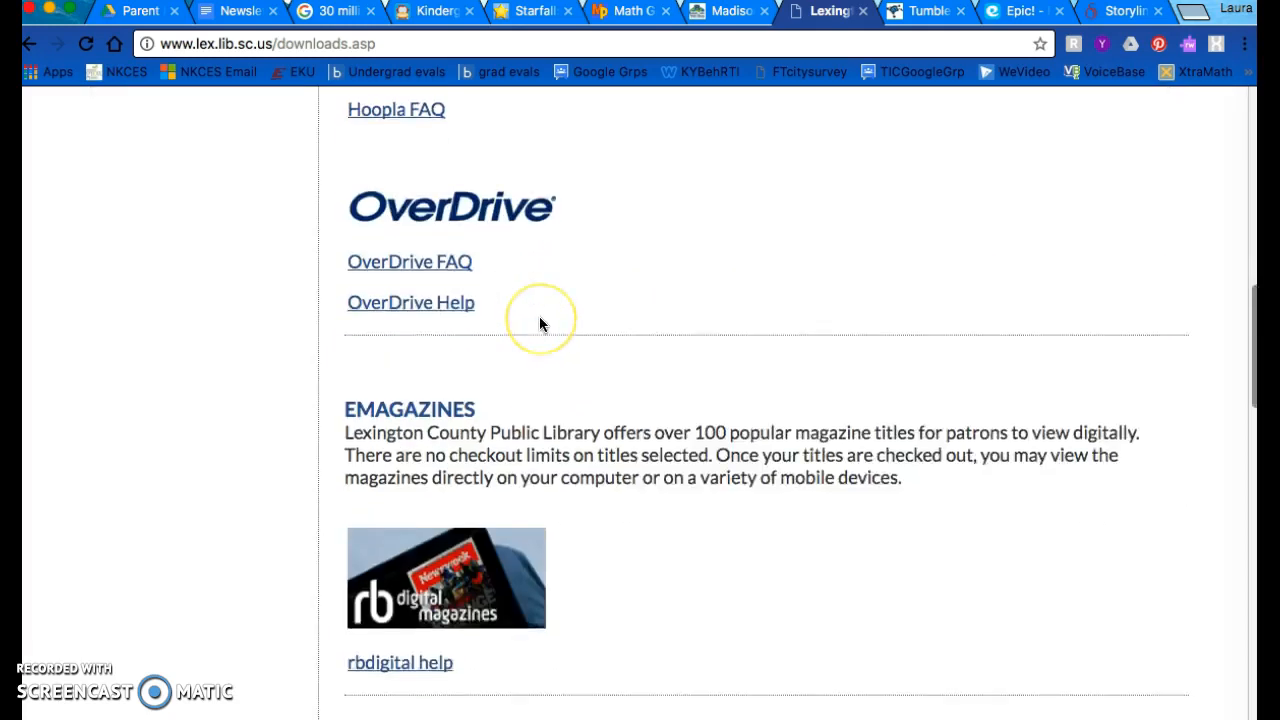
scroll(539, 321, "down", 4)
scroll(539, 324, "down", 1)
left_click(436, 392)
scroll(504, 434, "down", 3)
scroll(506, 433, "down", 2)
scroll(506, 433, "down", 2)
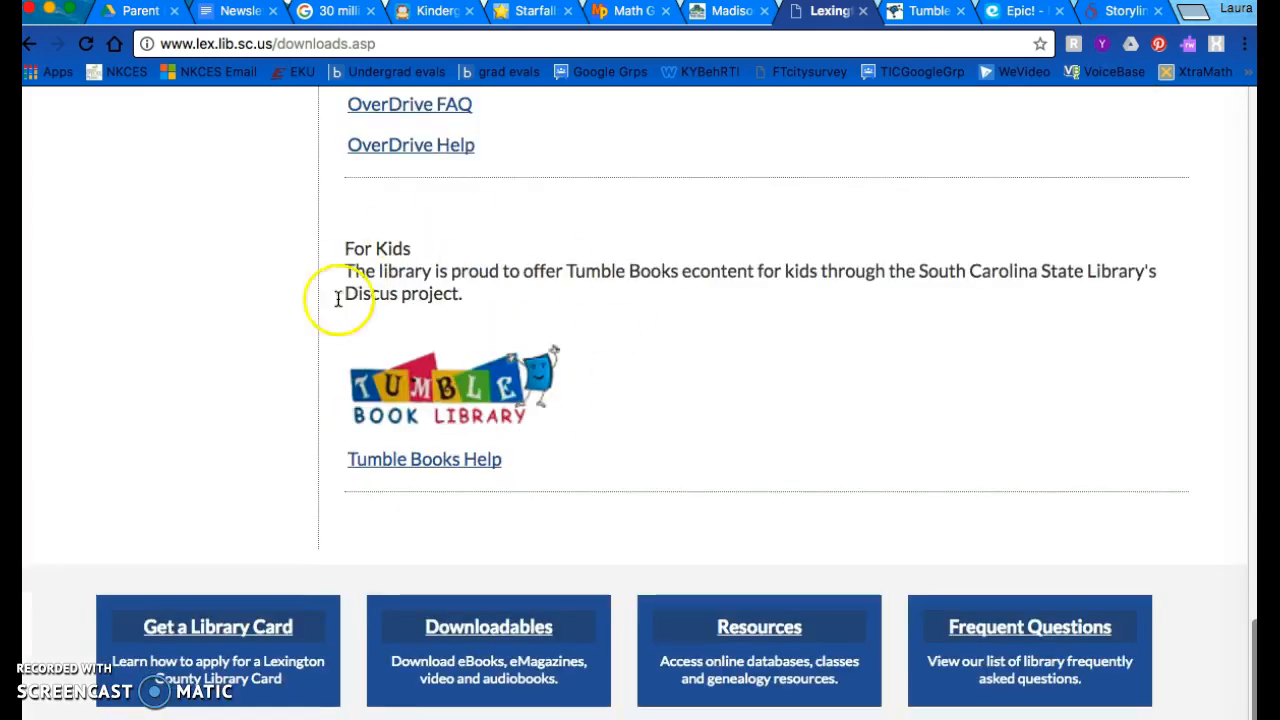
Browse the story books and novels on the Tumble Book Library website, and return to the Lexington library's Tumble Books section
left_click(935, 14)
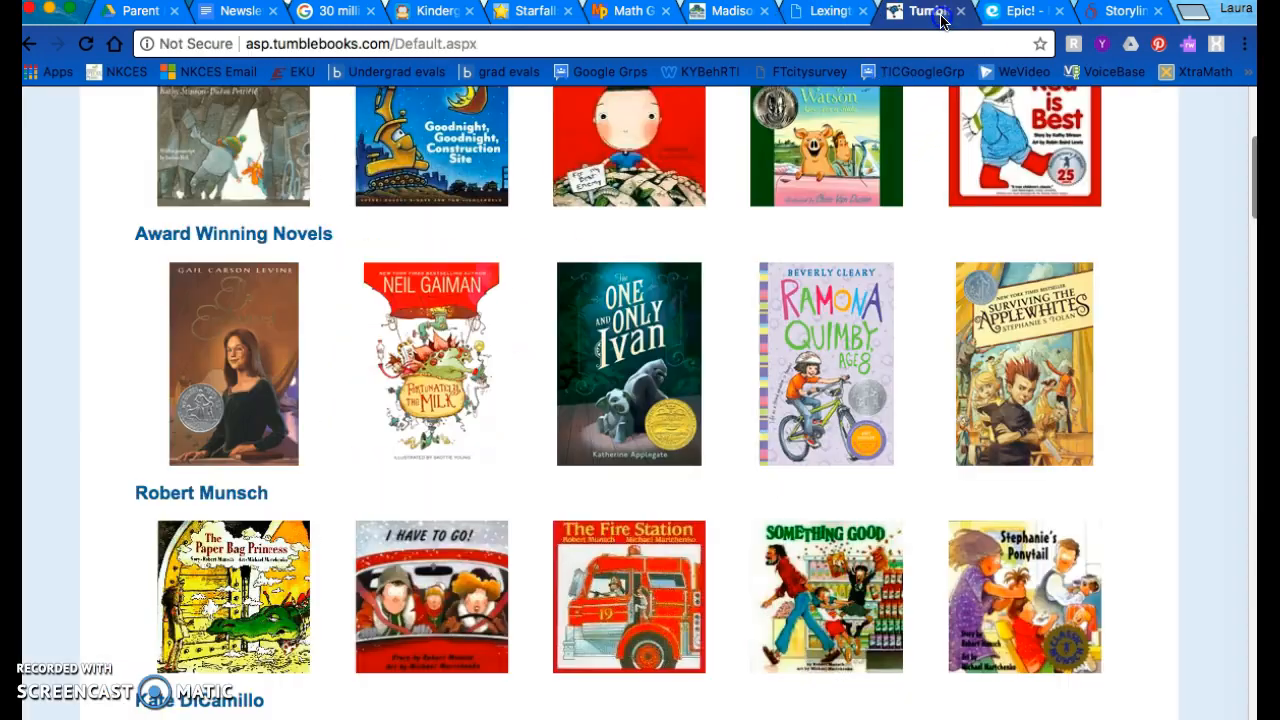
scroll(966, 423, "up", 4)
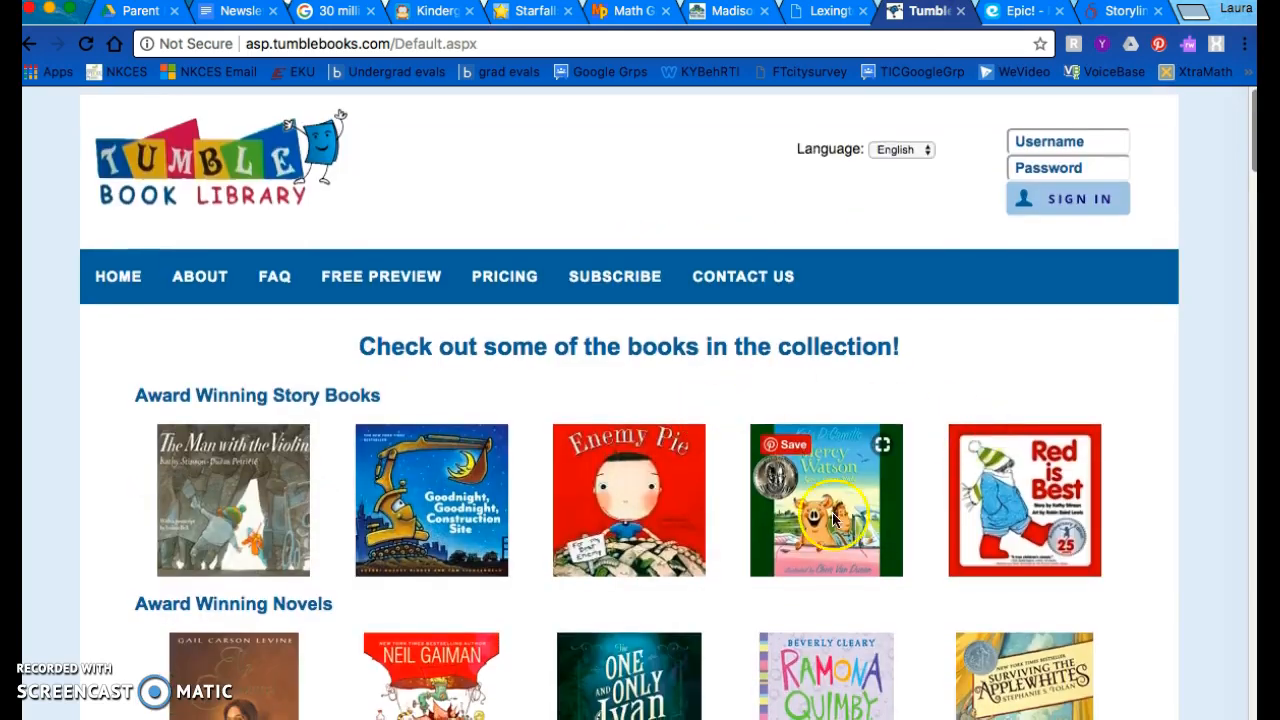
scroll(892, 594, "down", 1)
scroll(892, 594, "down", 1)
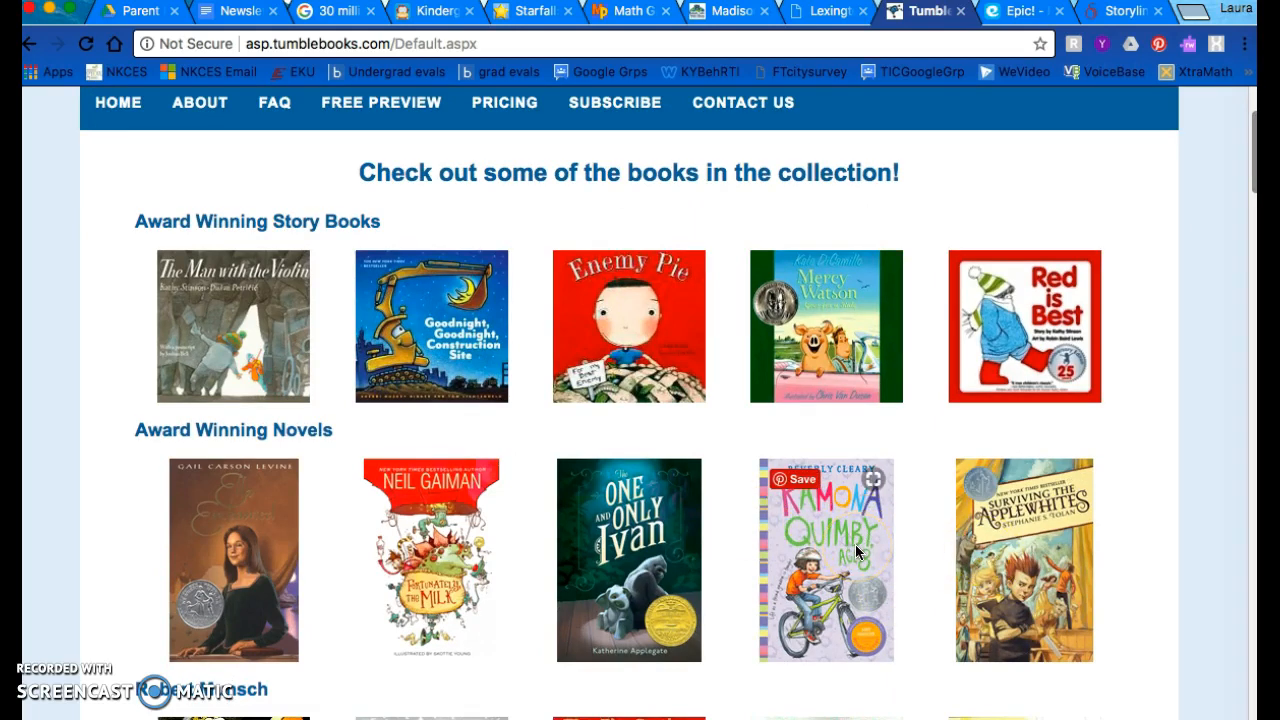
left_click(838, 484)
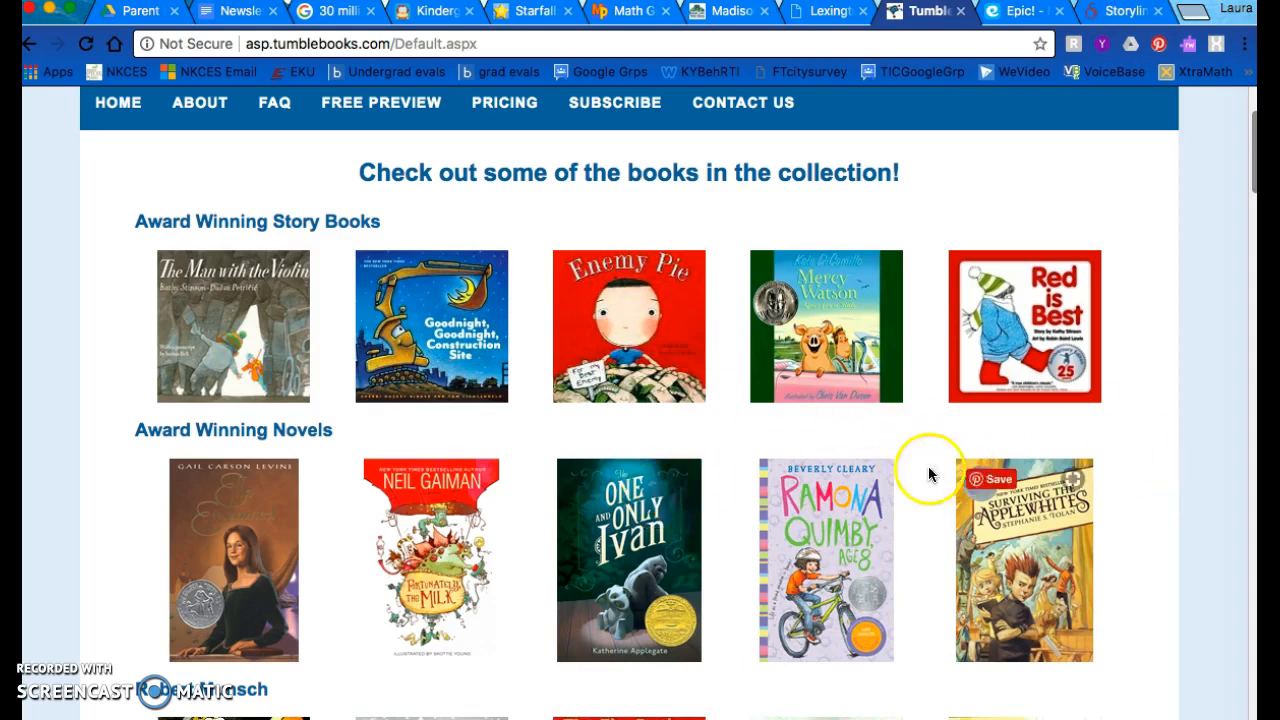
scroll(889, 470, "up", 3)
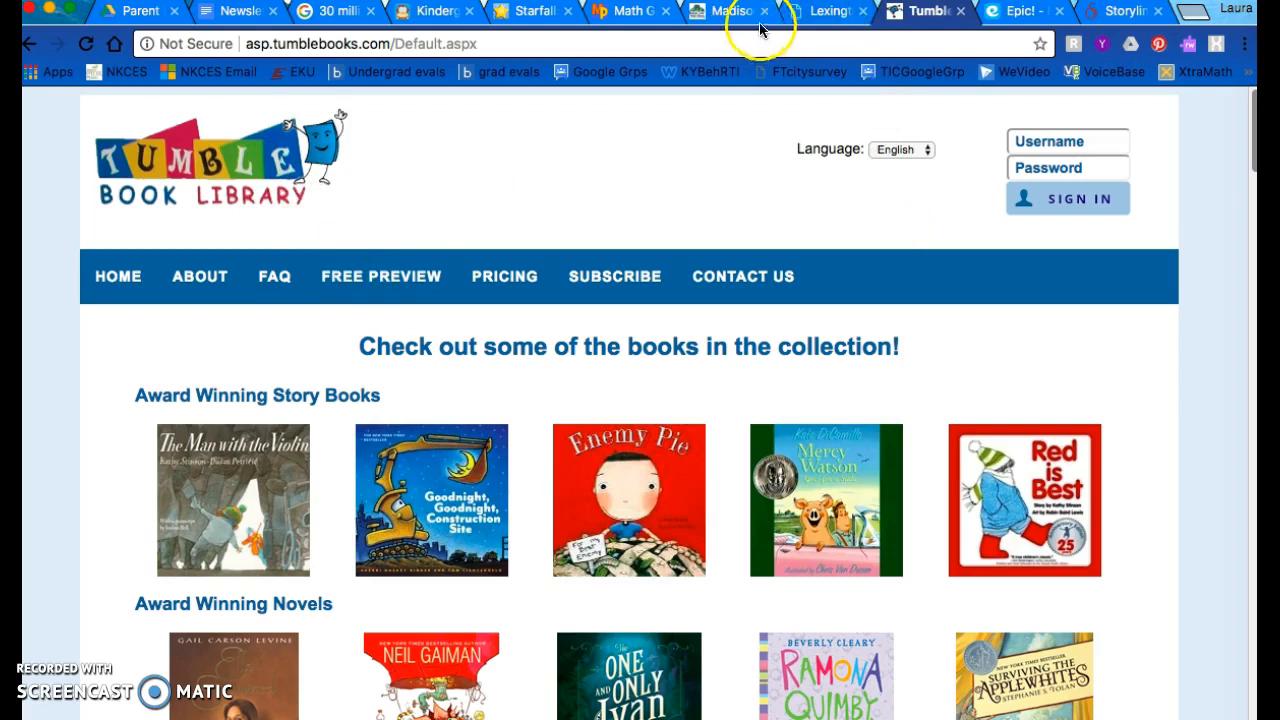
left_click(831, 12)
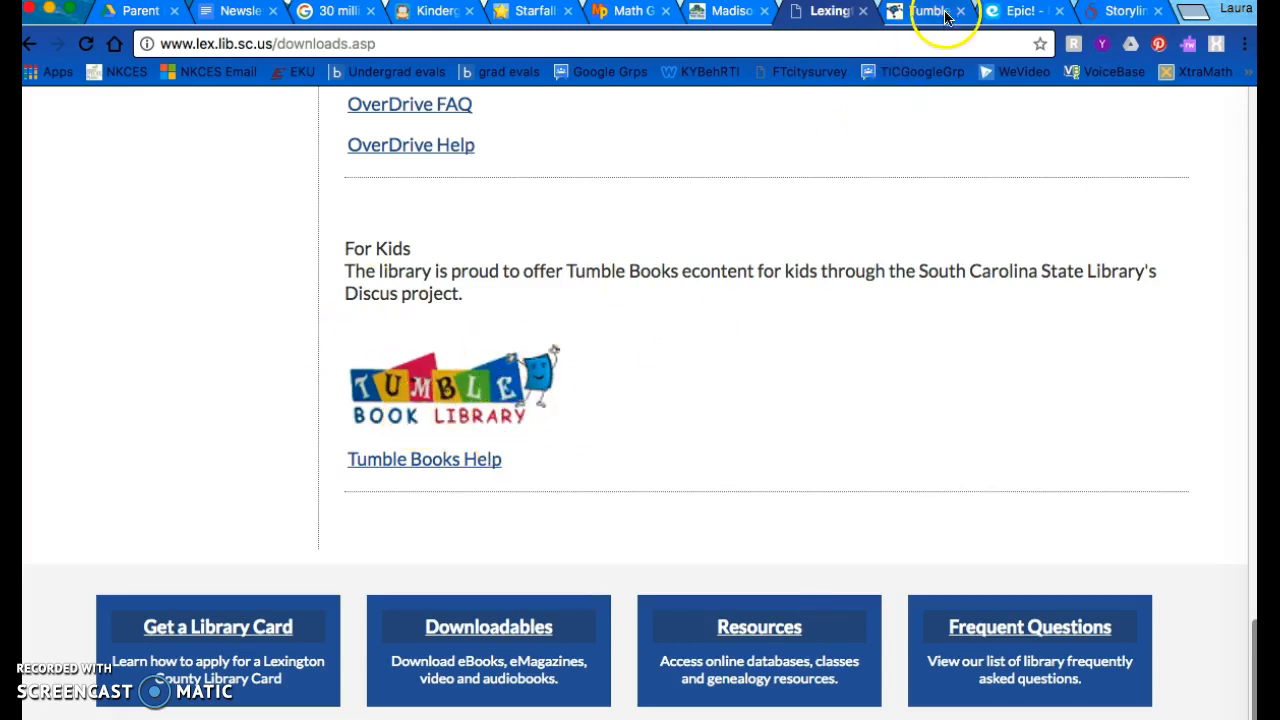
Open the Epic! website and look over its digital library's book categories and free trial offer
left_click(1040, 15)
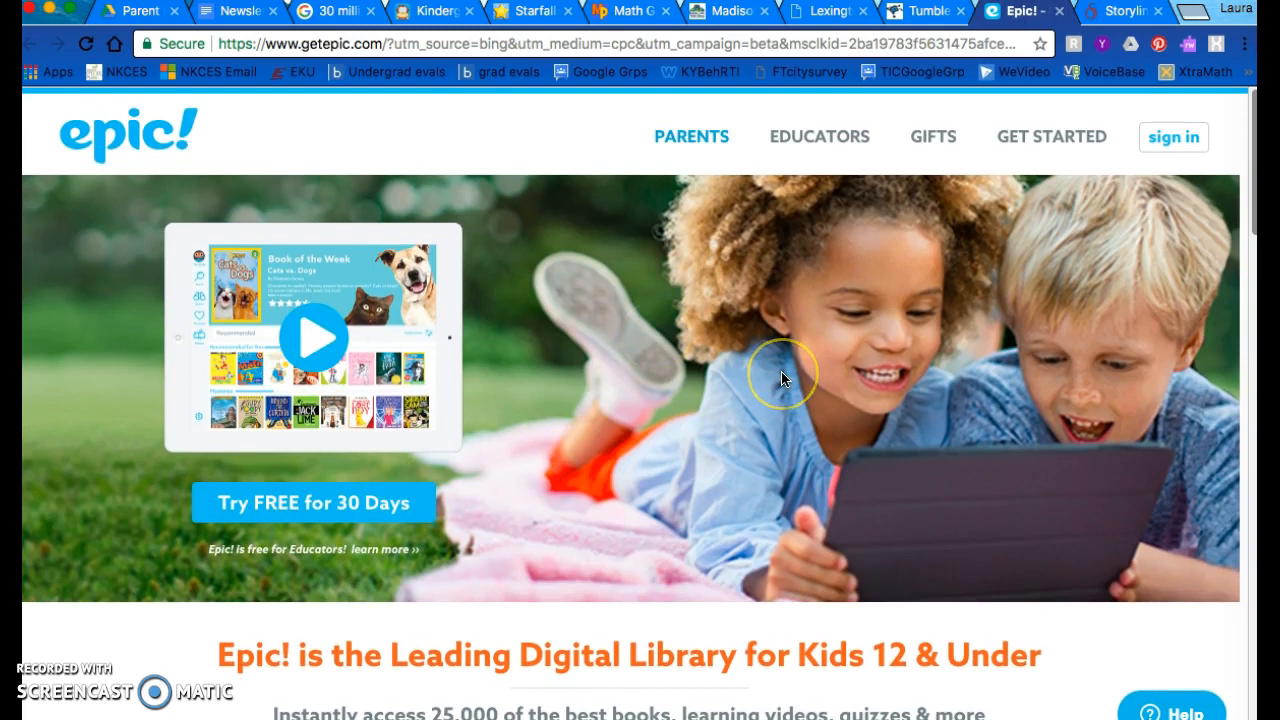
scroll(783, 378, "down", 2)
scroll(783, 378, "up", 2)
scroll(632, 319, "down", 5)
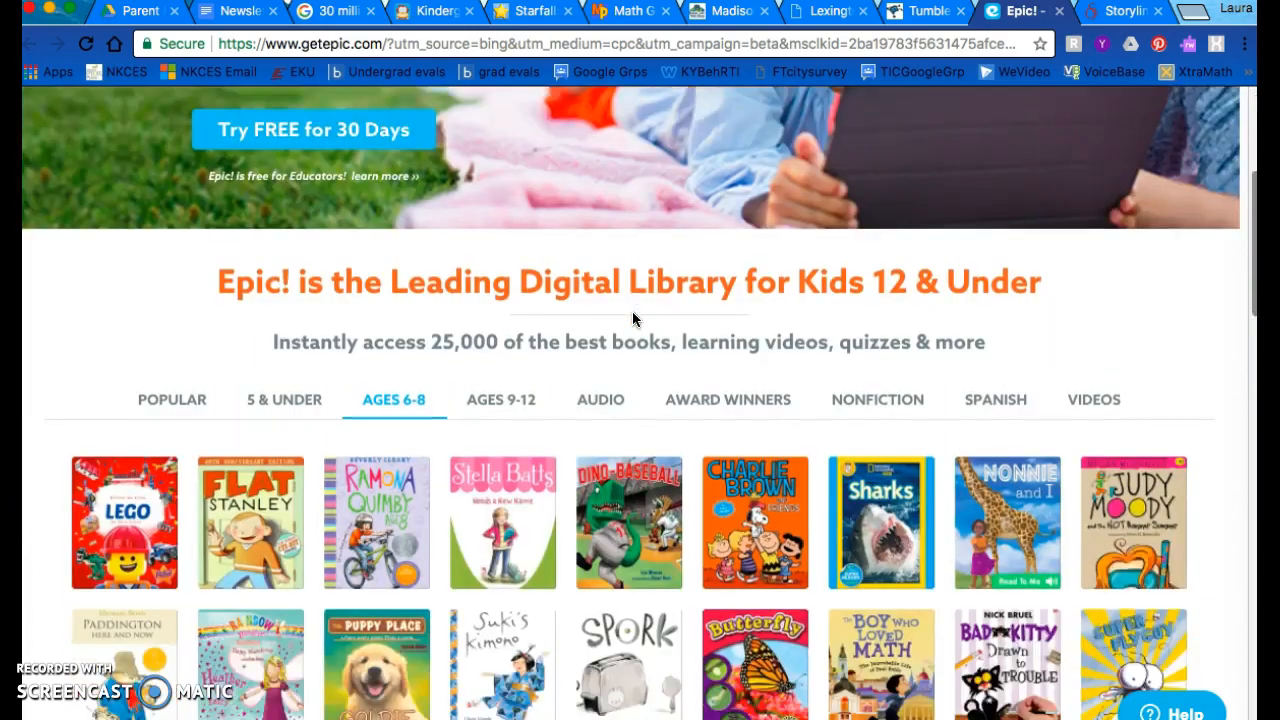
scroll(632, 319, "down", 1)
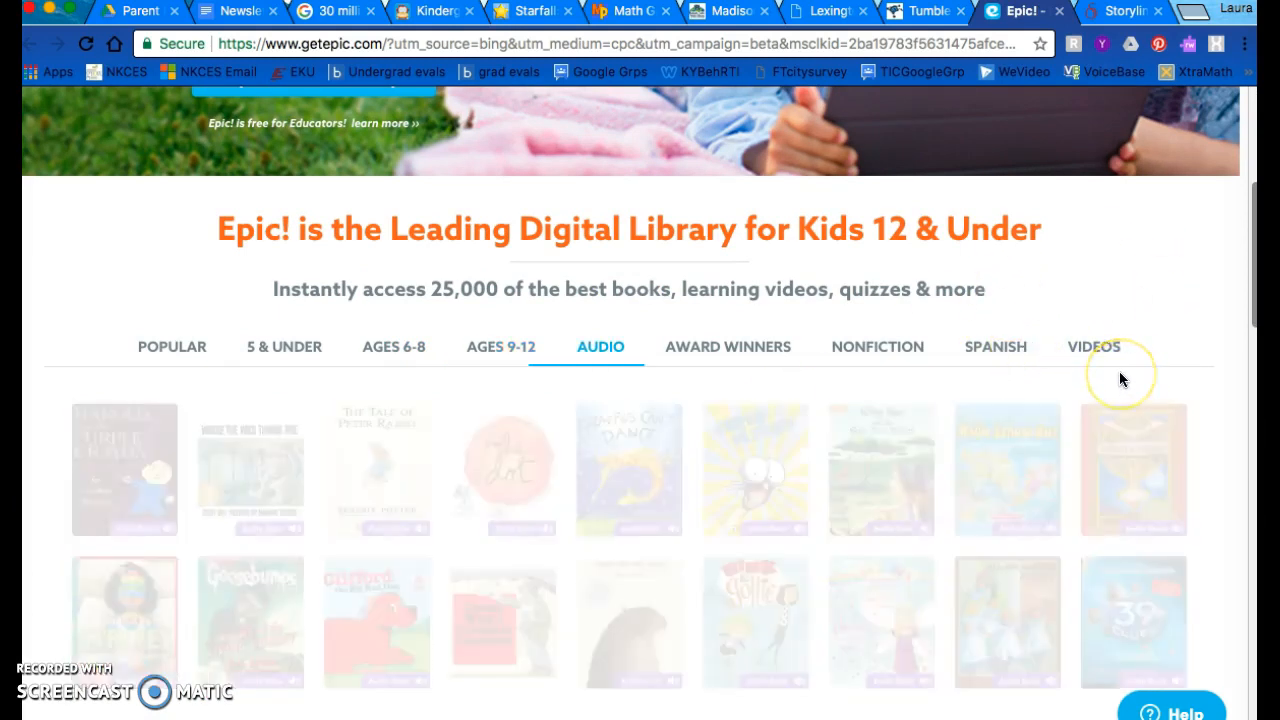
scroll(1117, 366, "up", 5)
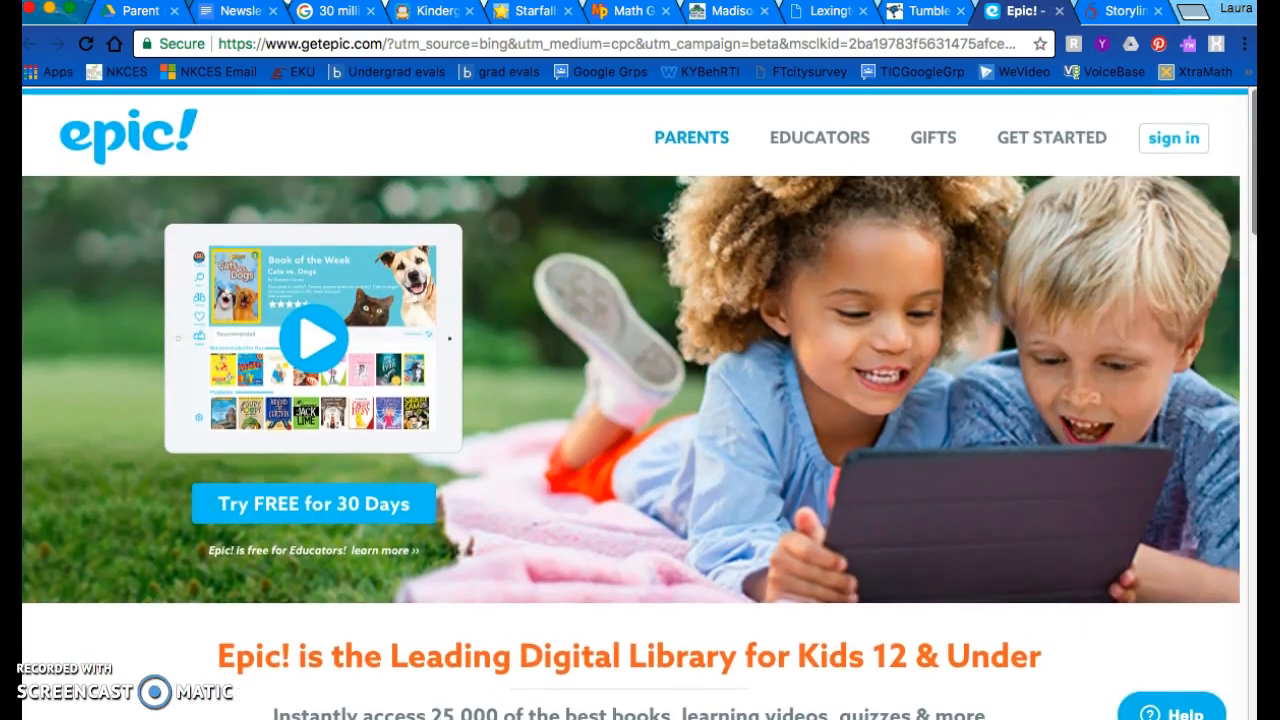
Open the Storyline Online website and look over the Clark the Shark read-aloud video page
left_click(1126, 12)
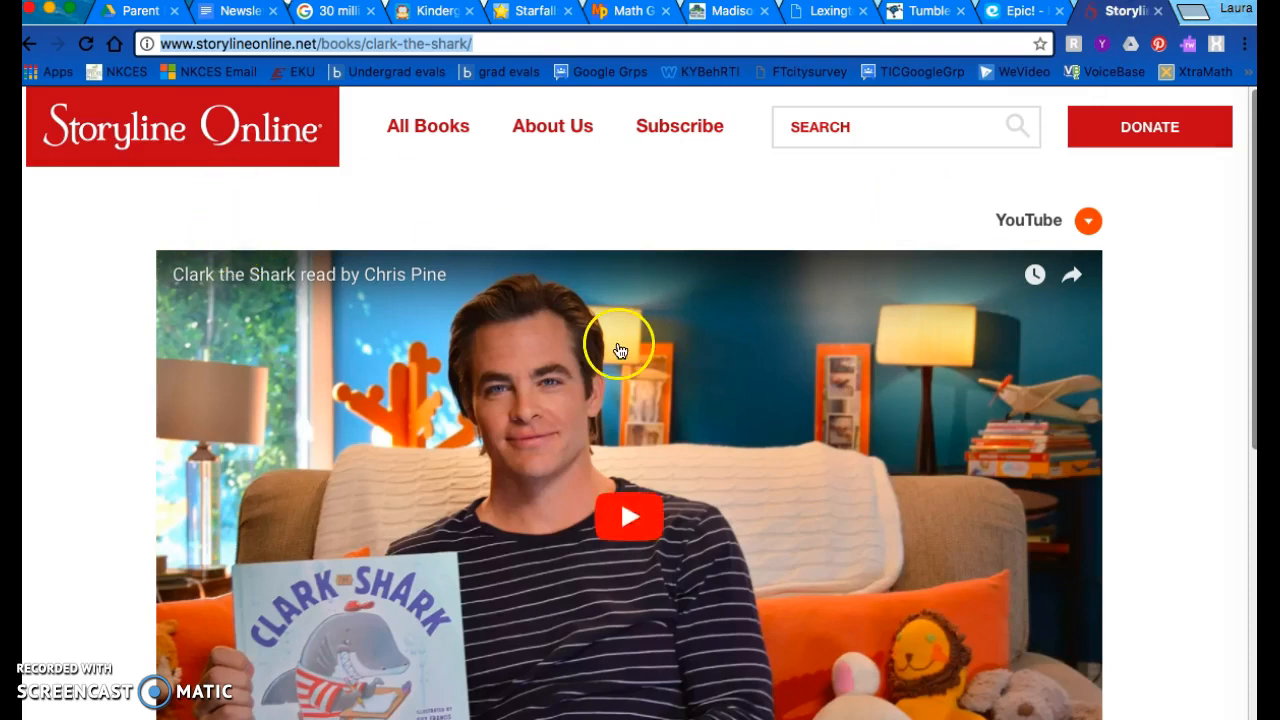
scroll(826, 543, "down", 1)
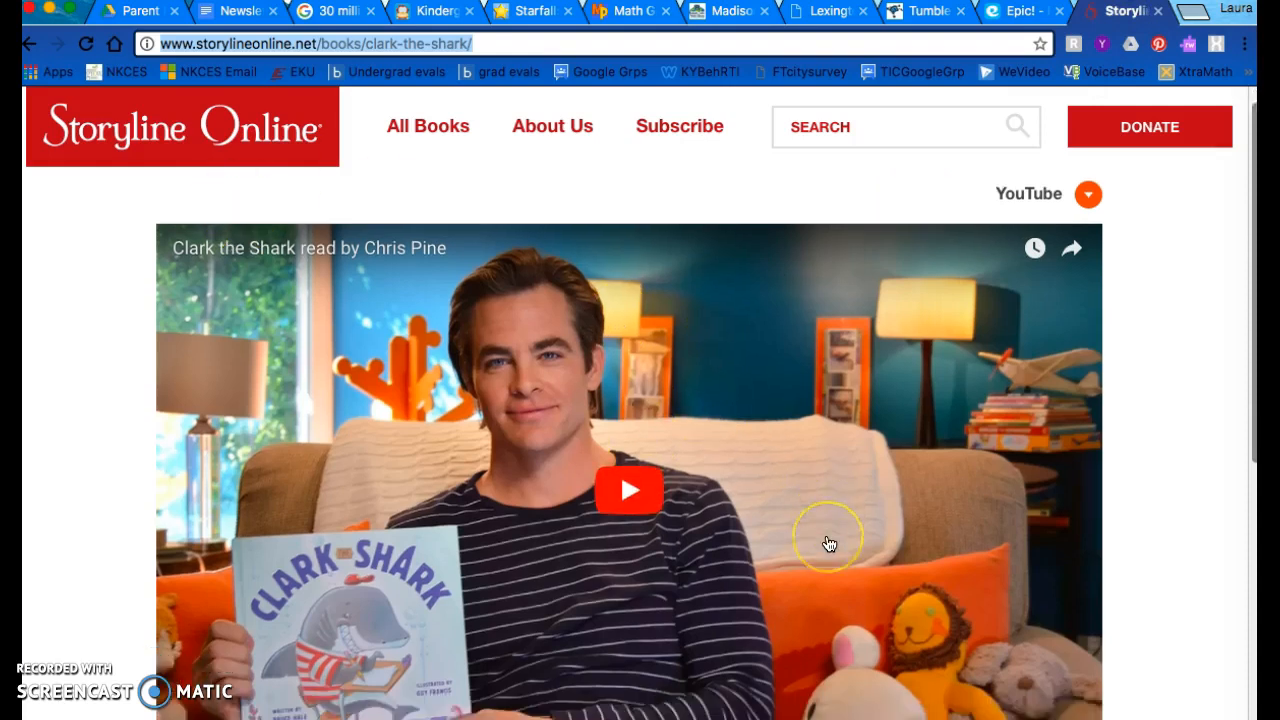
scroll(829, 544, "down", 3)
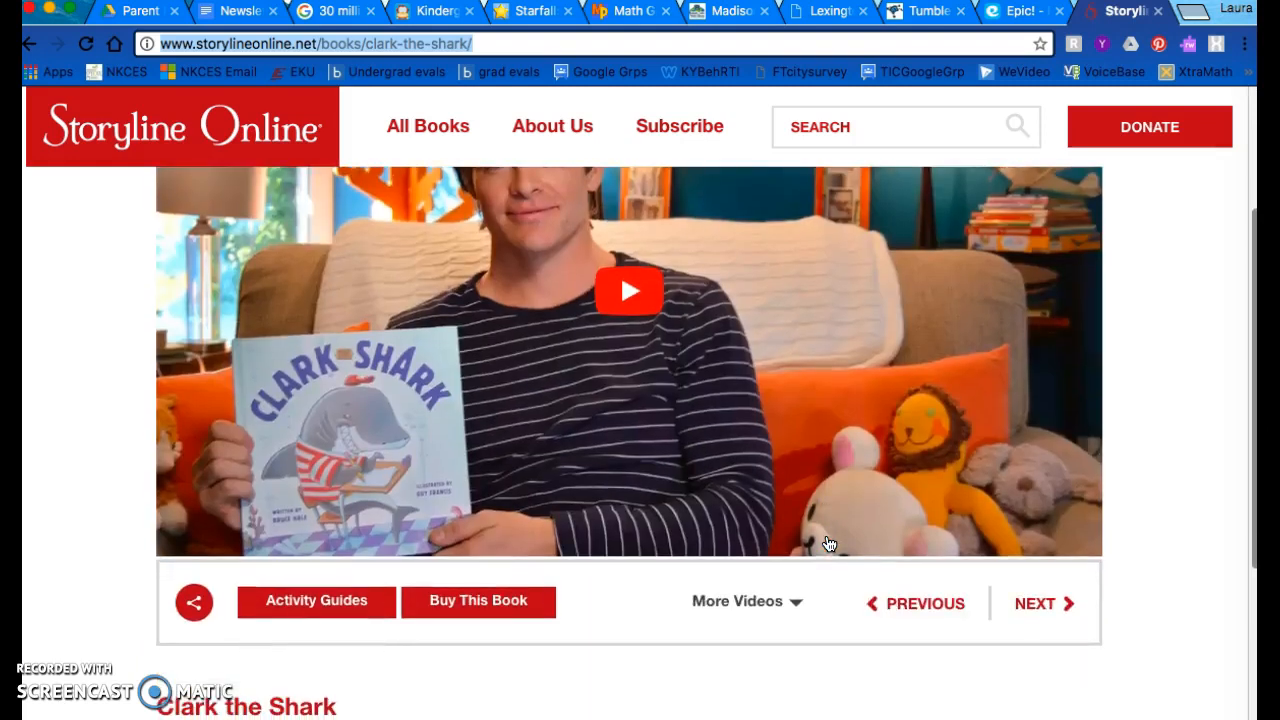
scroll(829, 544, "up", 4)
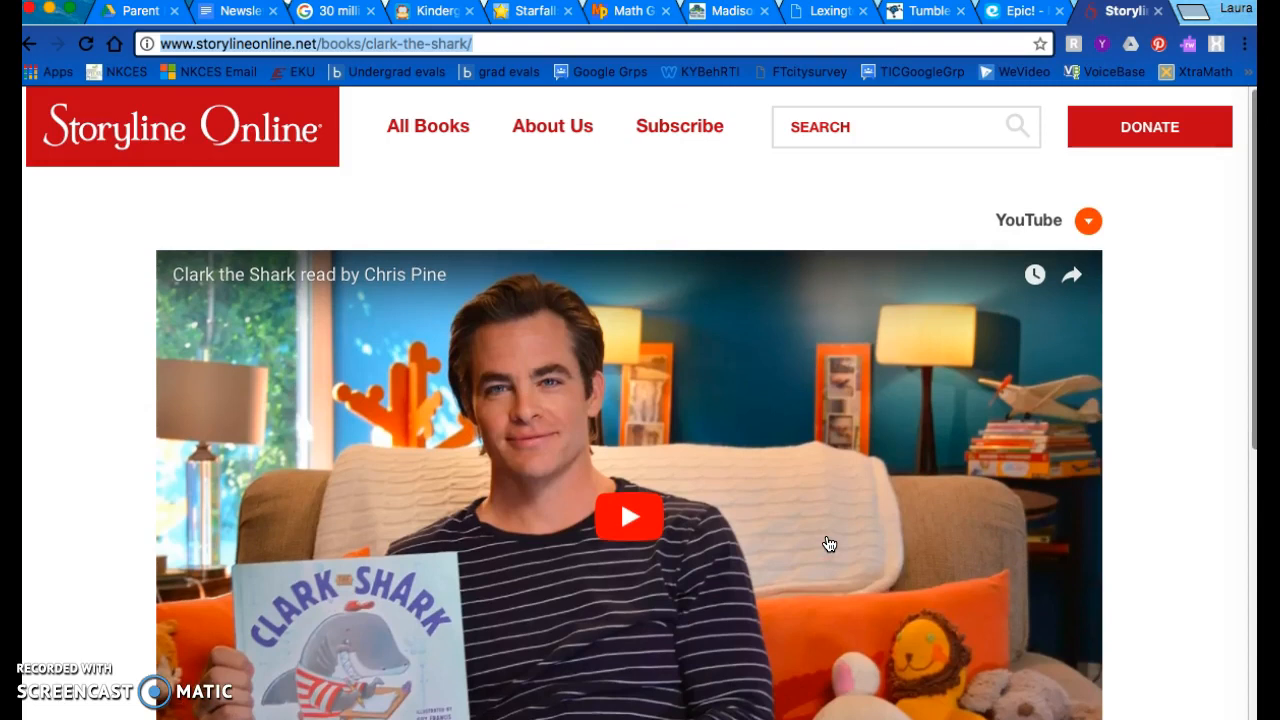
left_click(757, 535)
scroll(757, 535, "down", 1)
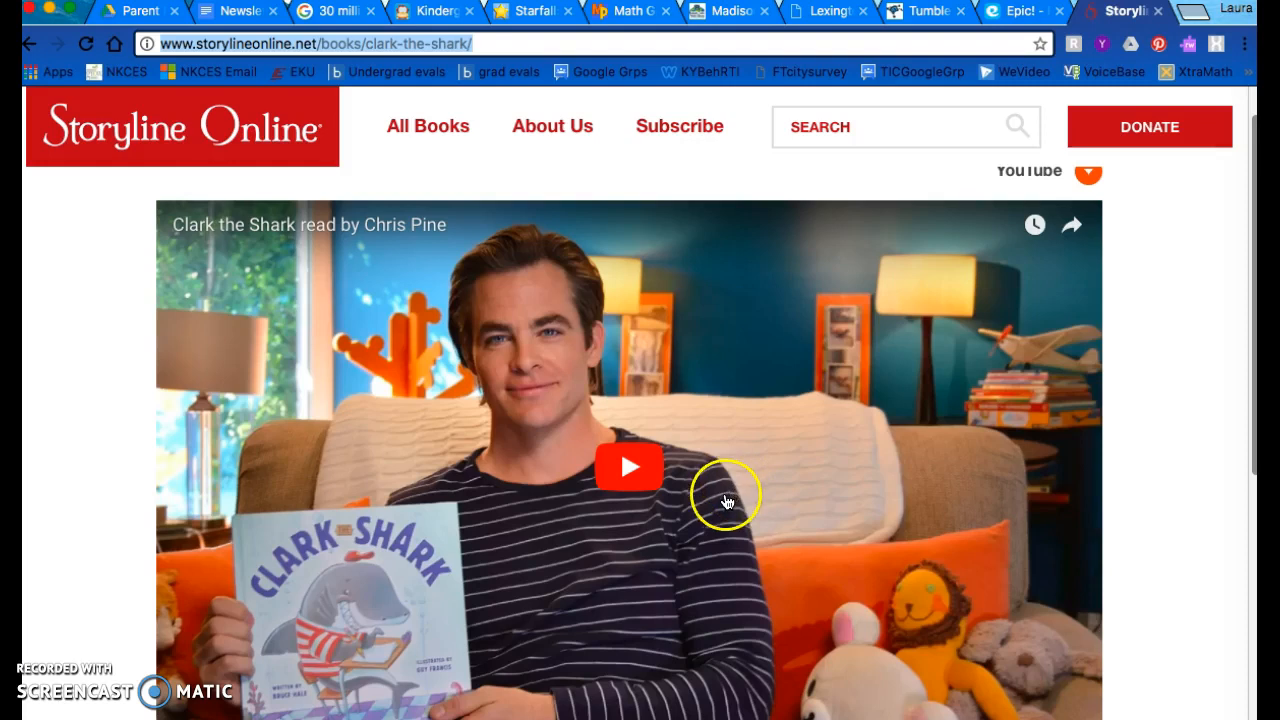
scroll(620, 490, "up", 1)
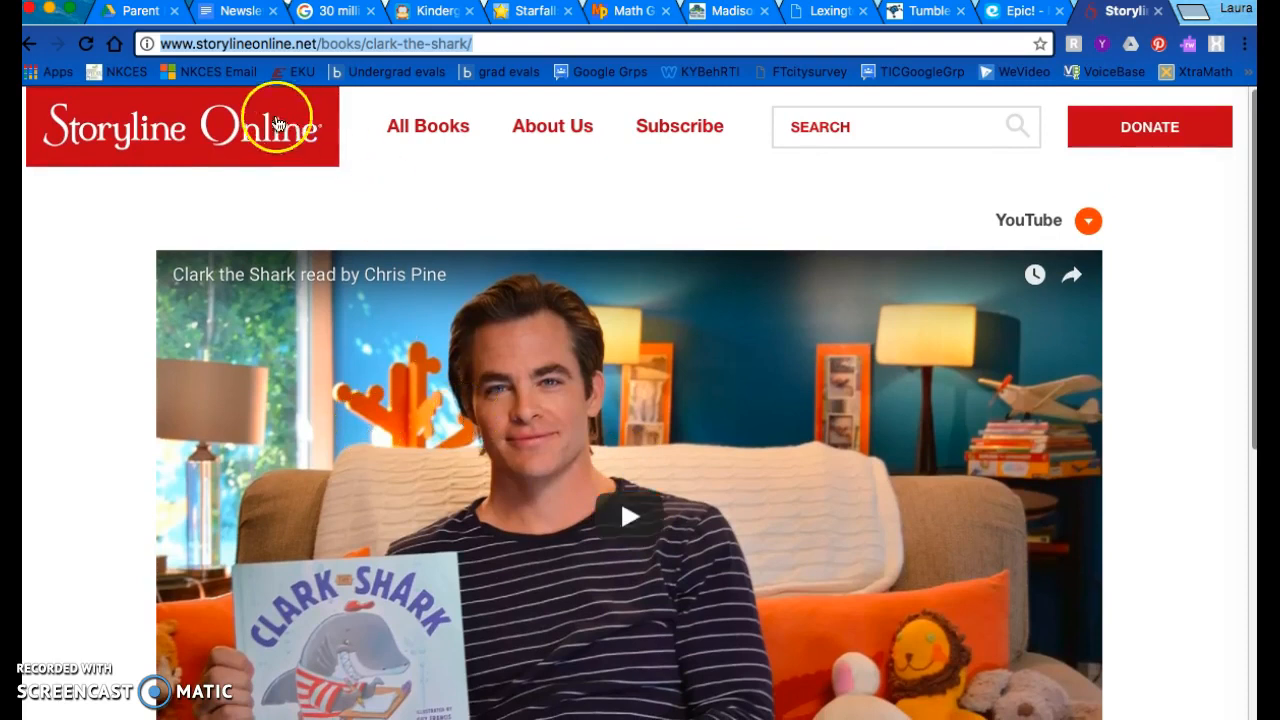
Return to the March newsletter document and turn on link sharing so that anyone with the link can edit
left_click(238, 11)
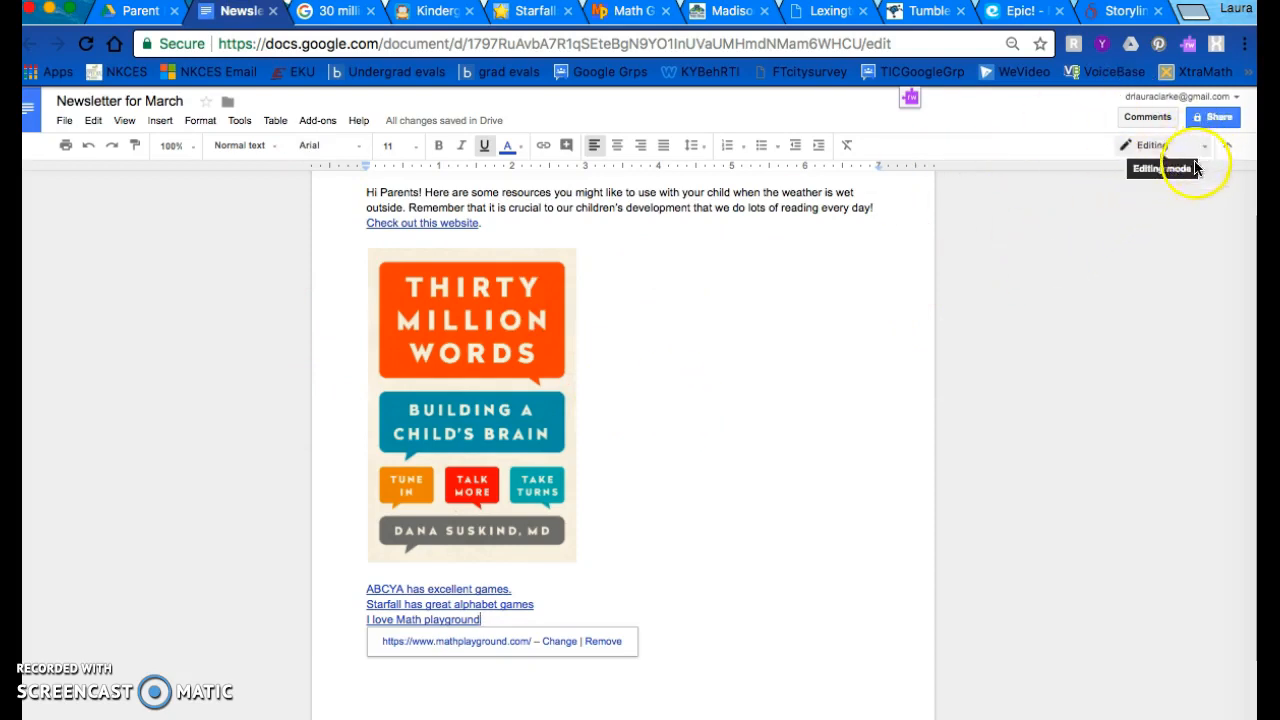
scroll(890, 300, "up", 1)
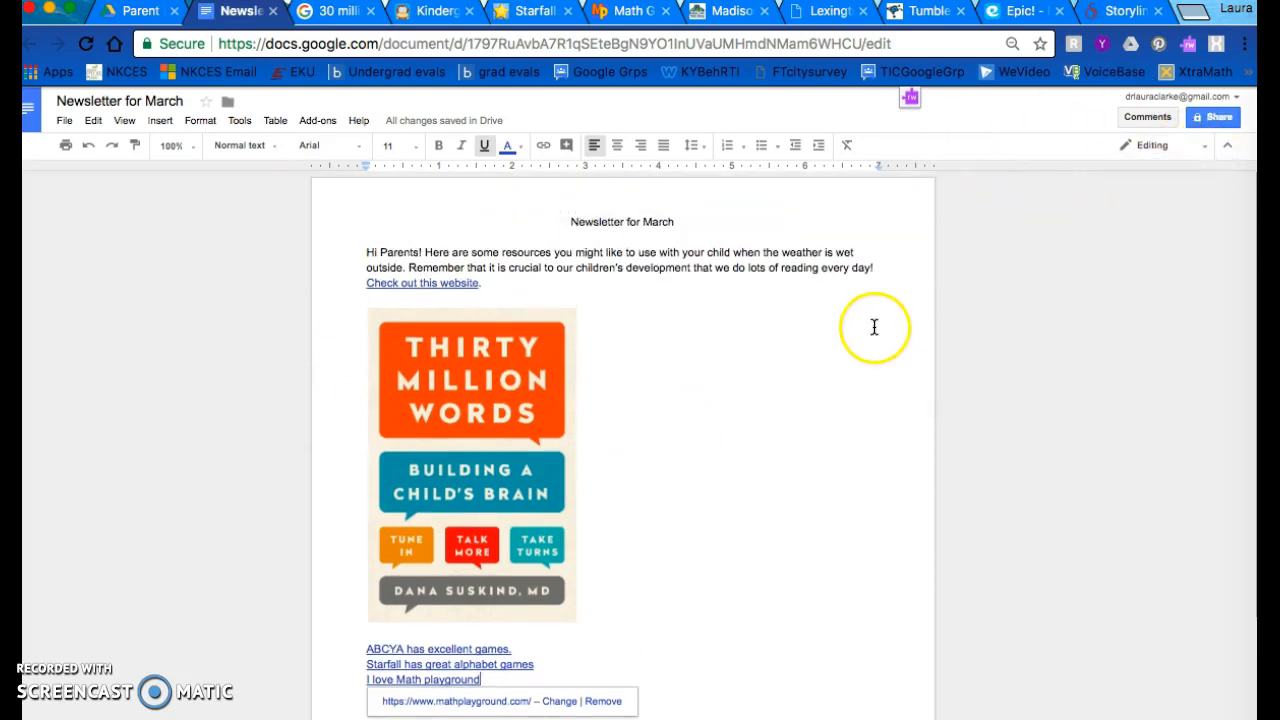
left_click(1216, 120)
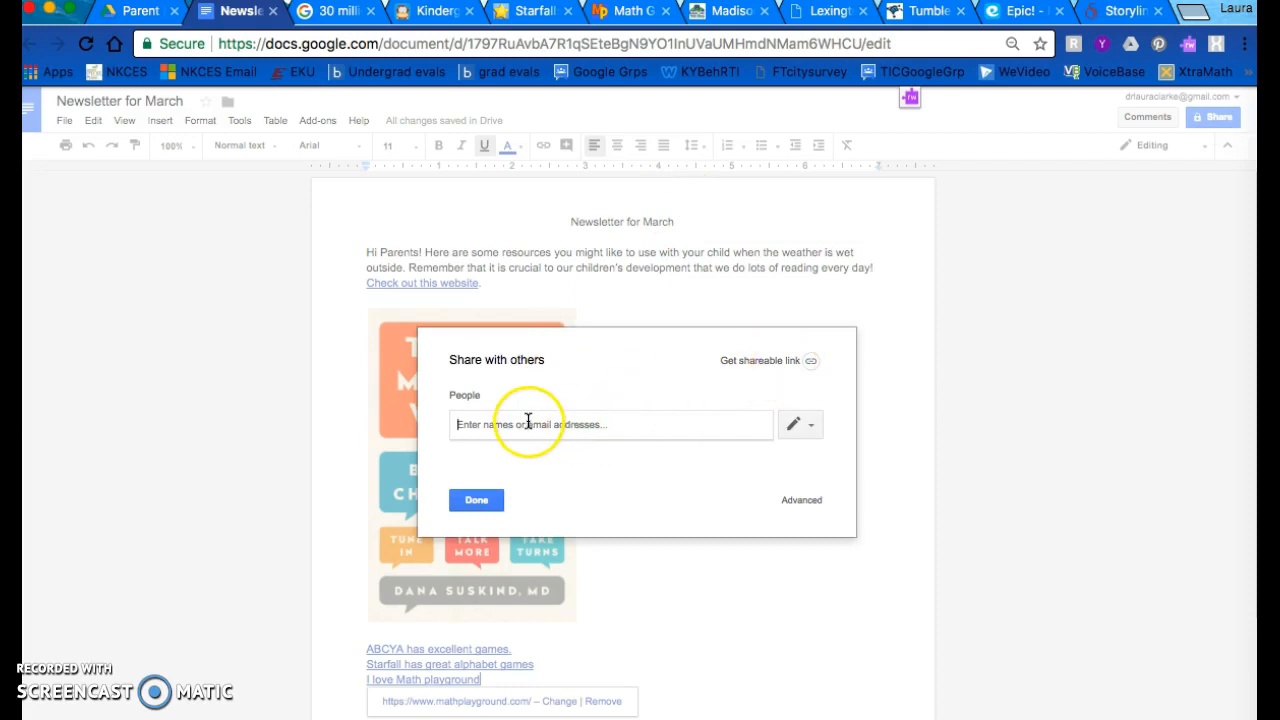
left_click(766, 360)
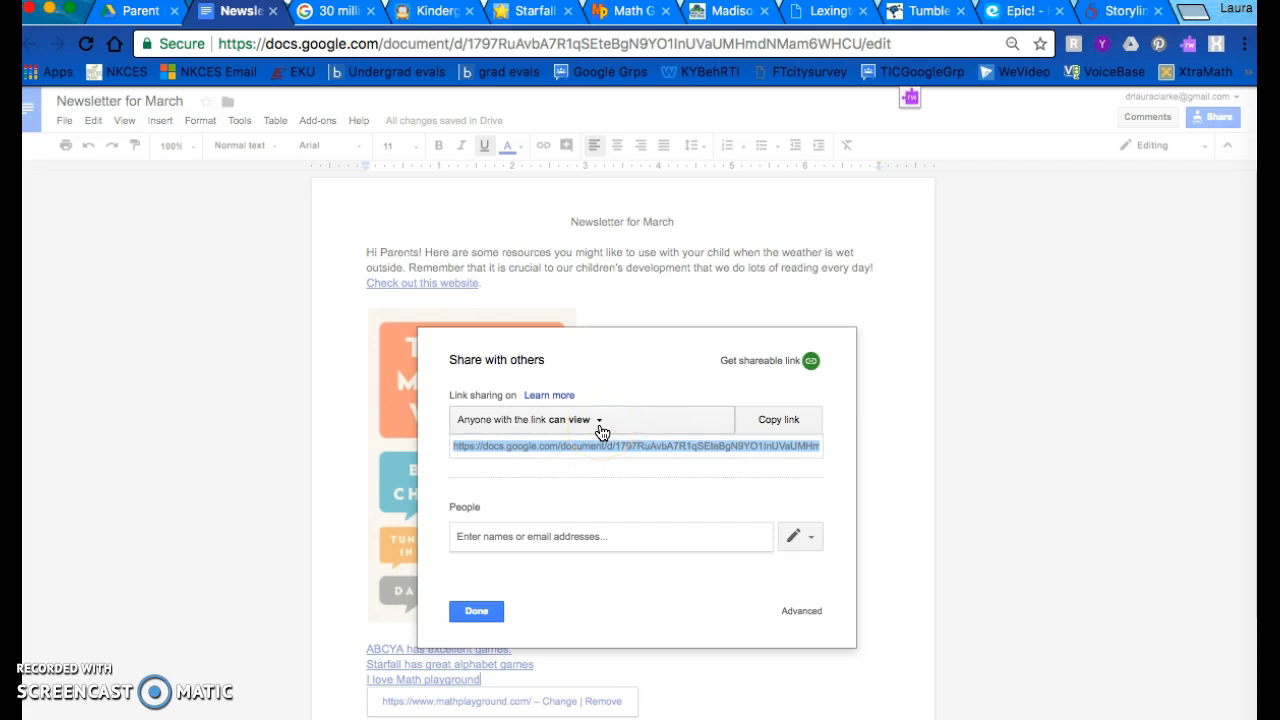
left_click(601, 425)
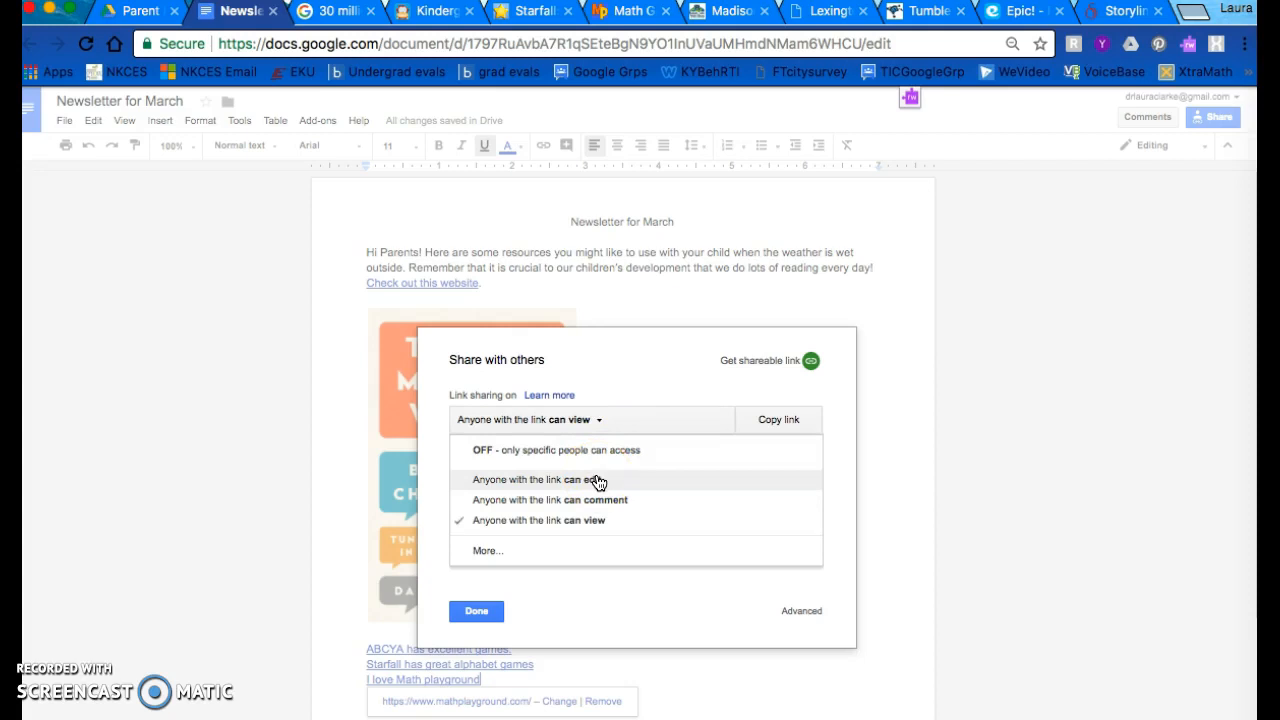
left_click(598, 480)
left_click(617, 446)
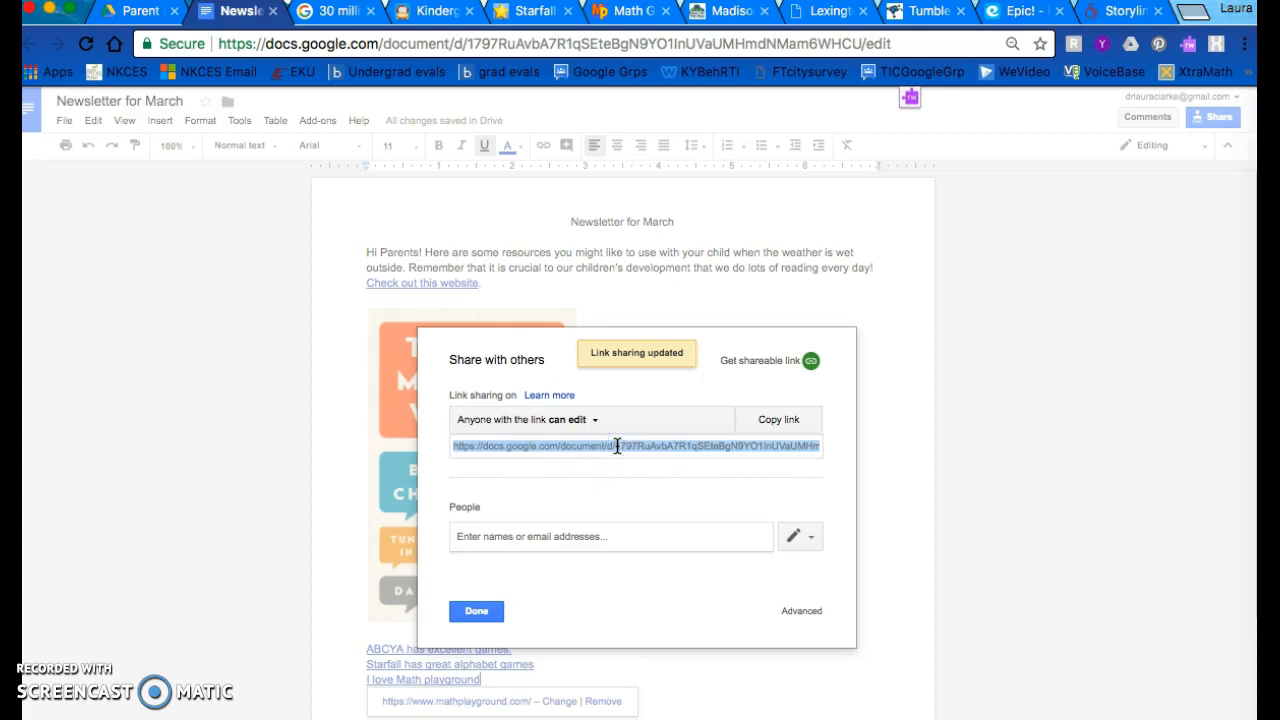
left_click(476, 611)
Below the website links, write "WE would love to have parent volunteers for our upcoming spring fling party. Please sign up"
scroll(672, 573, "down", 2)
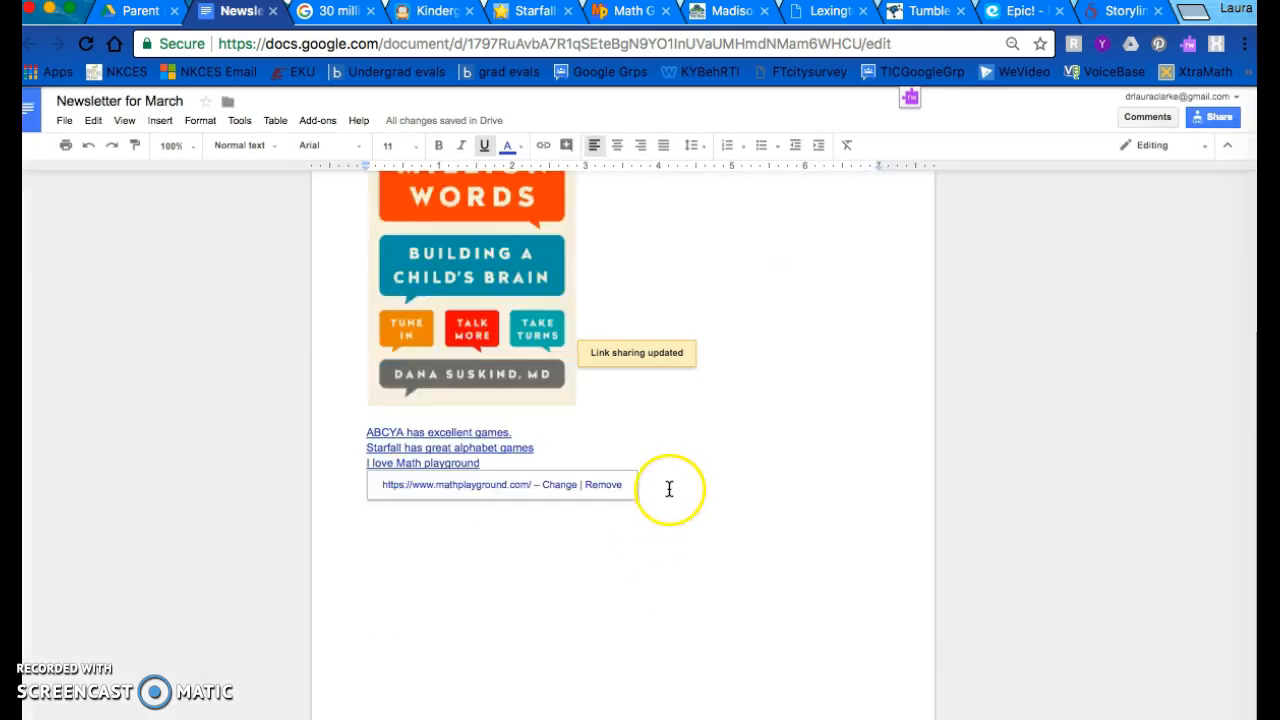
left_click(689, 531)
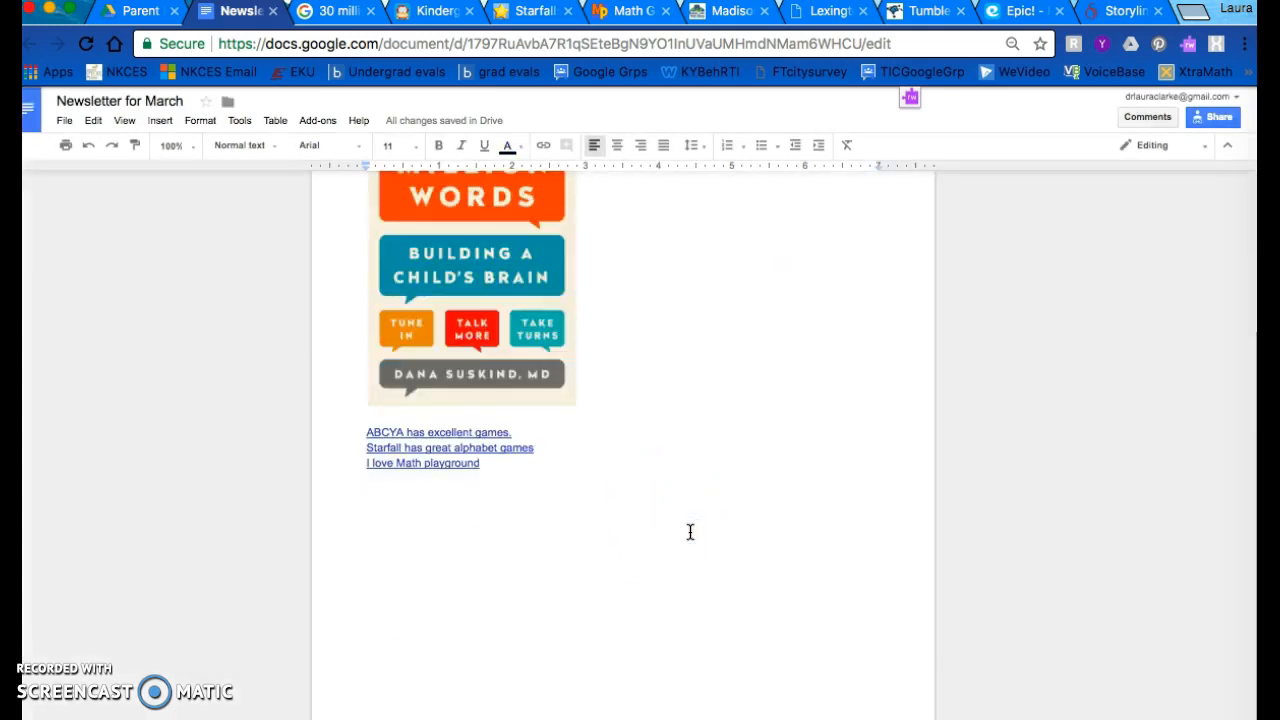
key("Return")
type("WE would love to have pare")
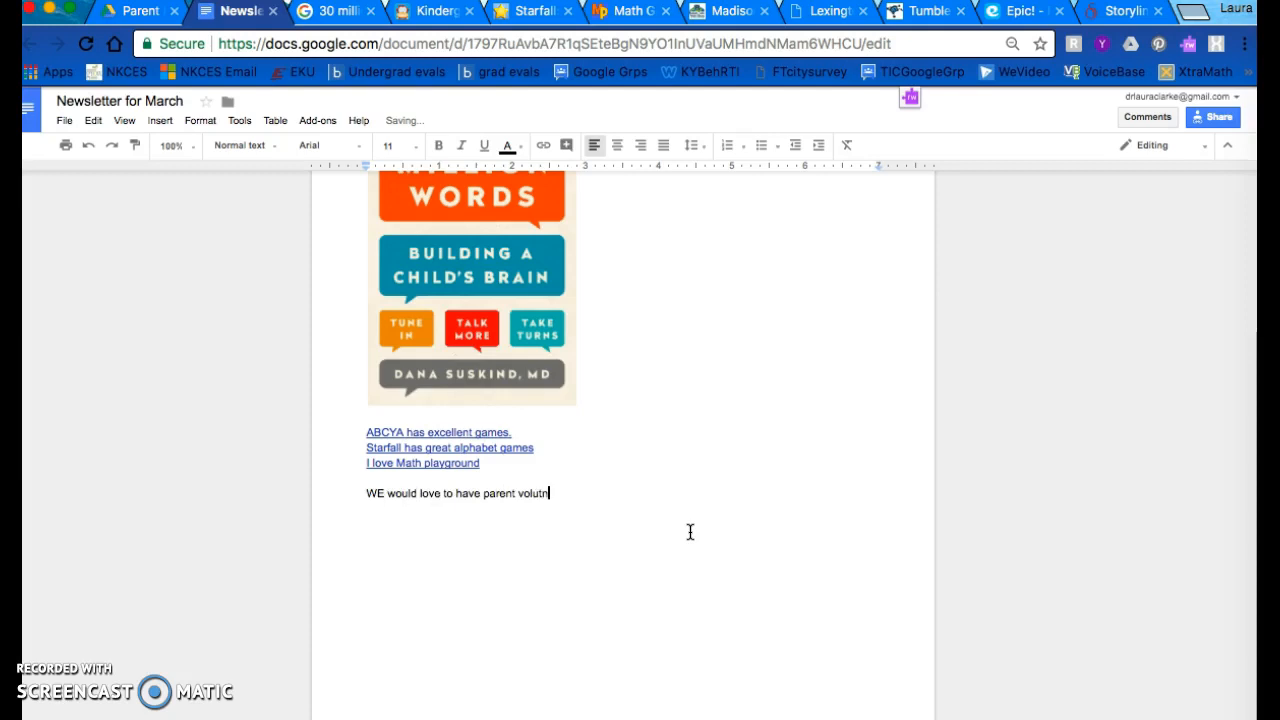
type("nt volunteers for our upcomign spring")
key("BackSpace")
key("BackSpace")
key("BackSpace")
key("BackSpace")
key("BackSpace")
key("BackSpace")
key("BackSpace")
type("ing spring fling party. Please sign up ")
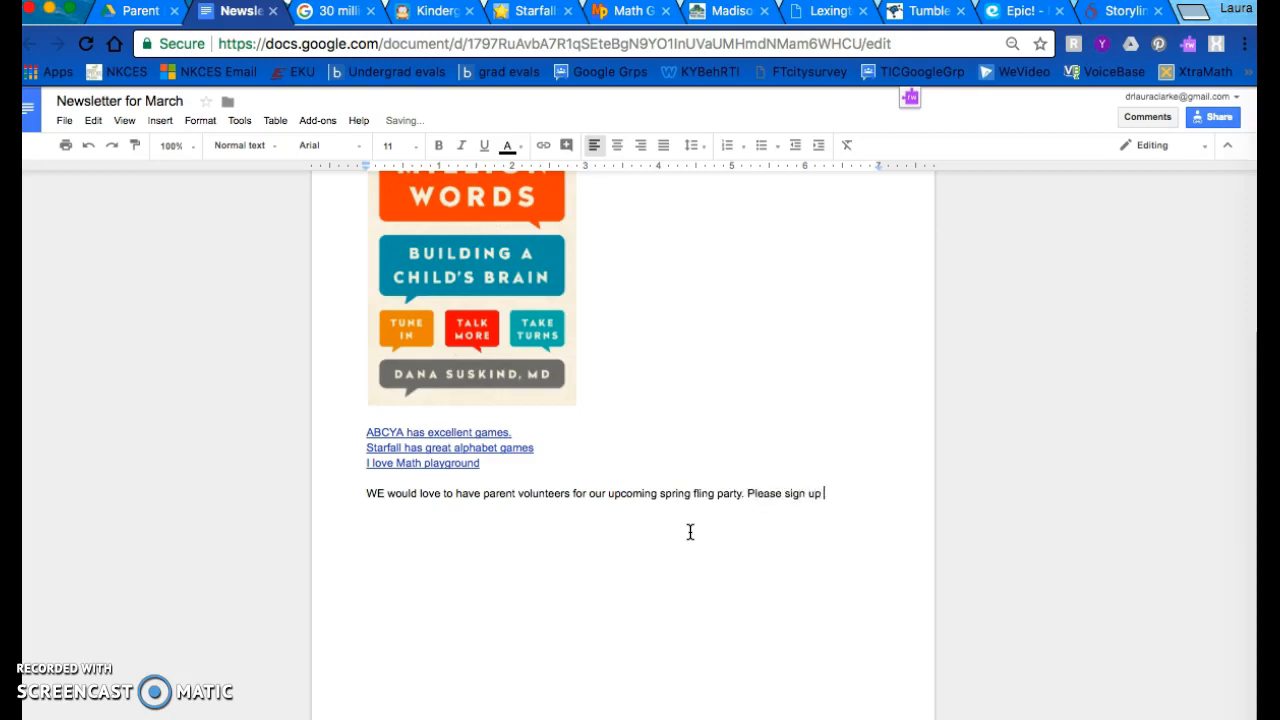
Complete the volunteer paragraph with "to share items or your time! Party is on March 12 from 2-3 pm in our classroom."
type("to share items or your time! Party is on March 12 from 2-3")
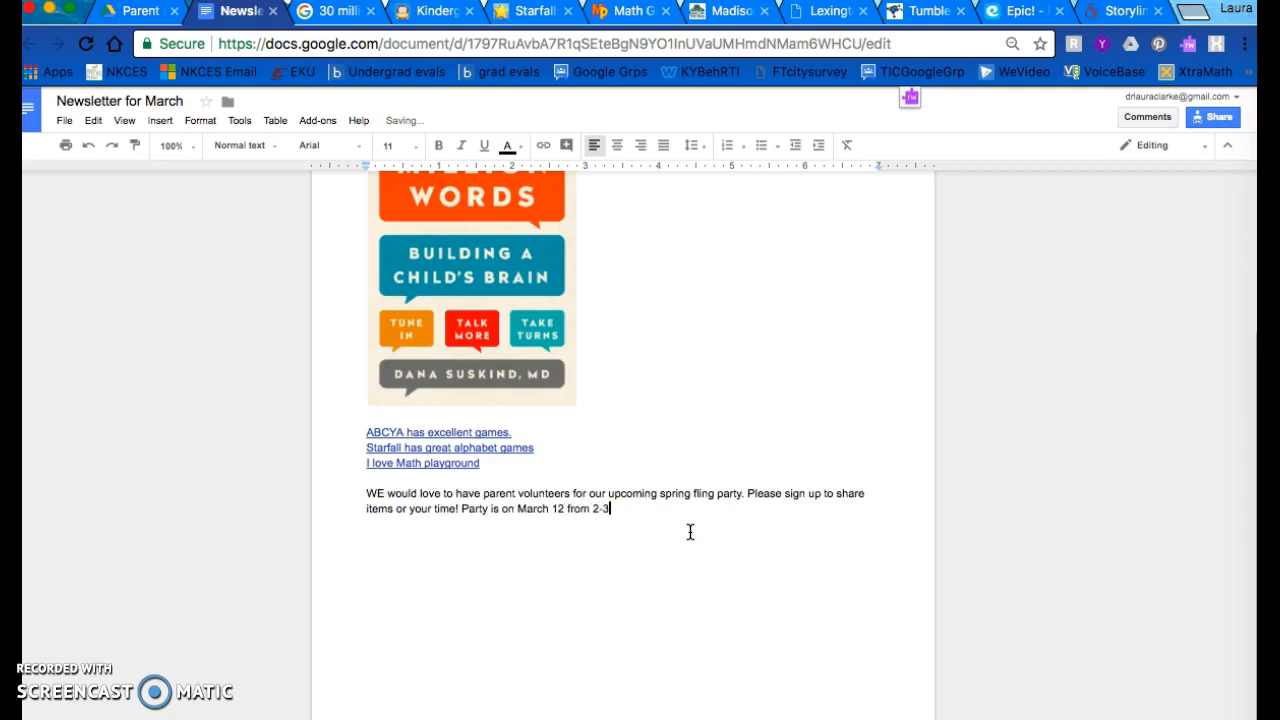
type(" pm in our classroom.")
key("Return")
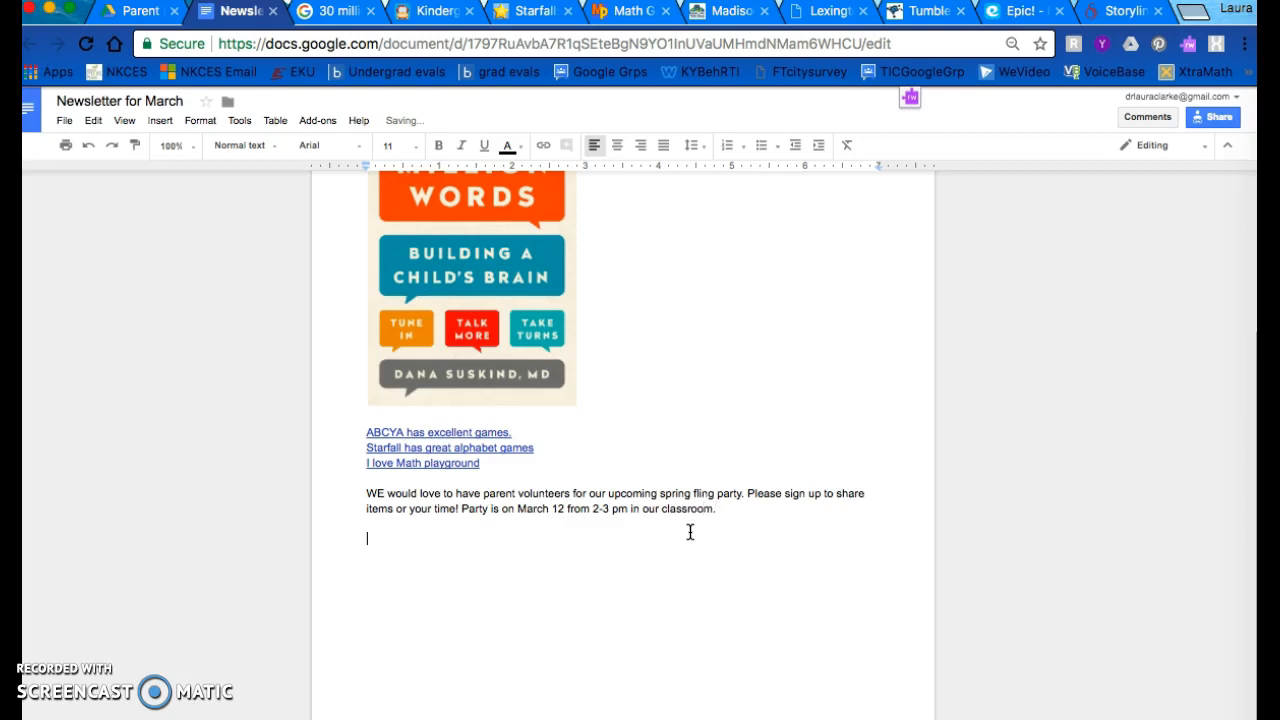
Insert a table of three columns and four rows below the paragraph and head its first column "Sign up to bring"
left_click(276, 120)
mouse_move(297, 160)
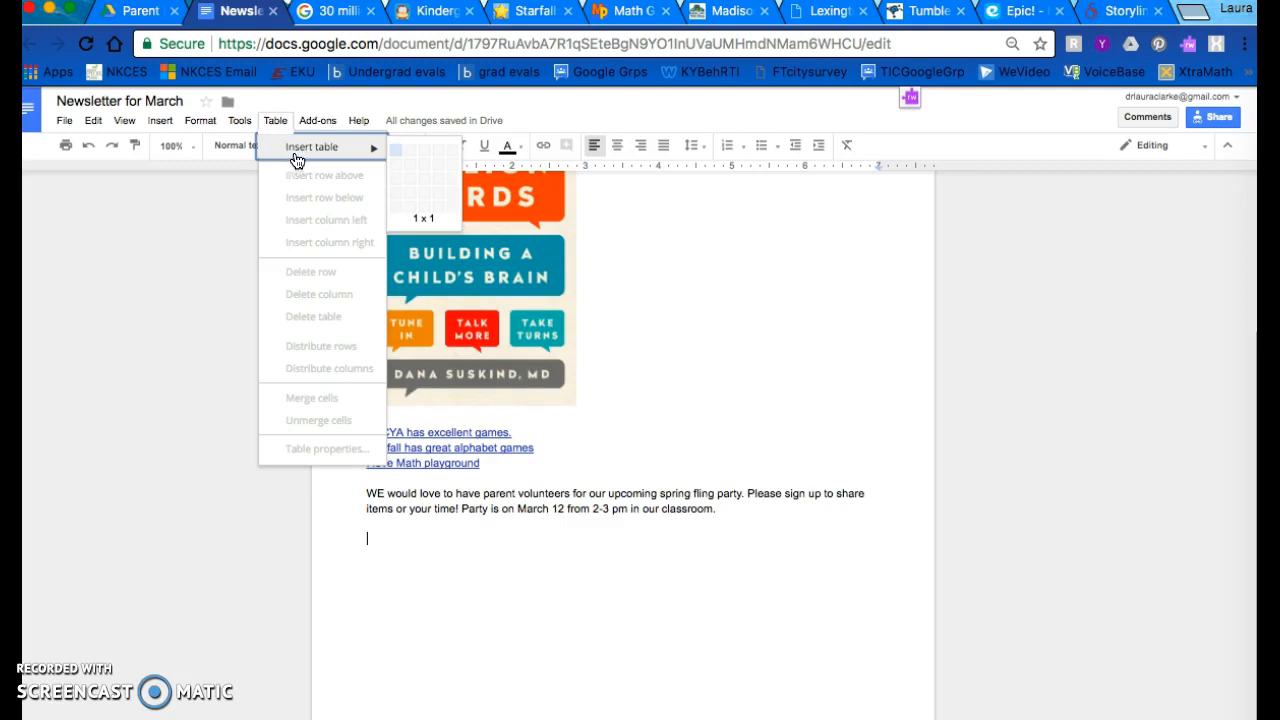
left_click(424, 190)
type("Sign up to bring")
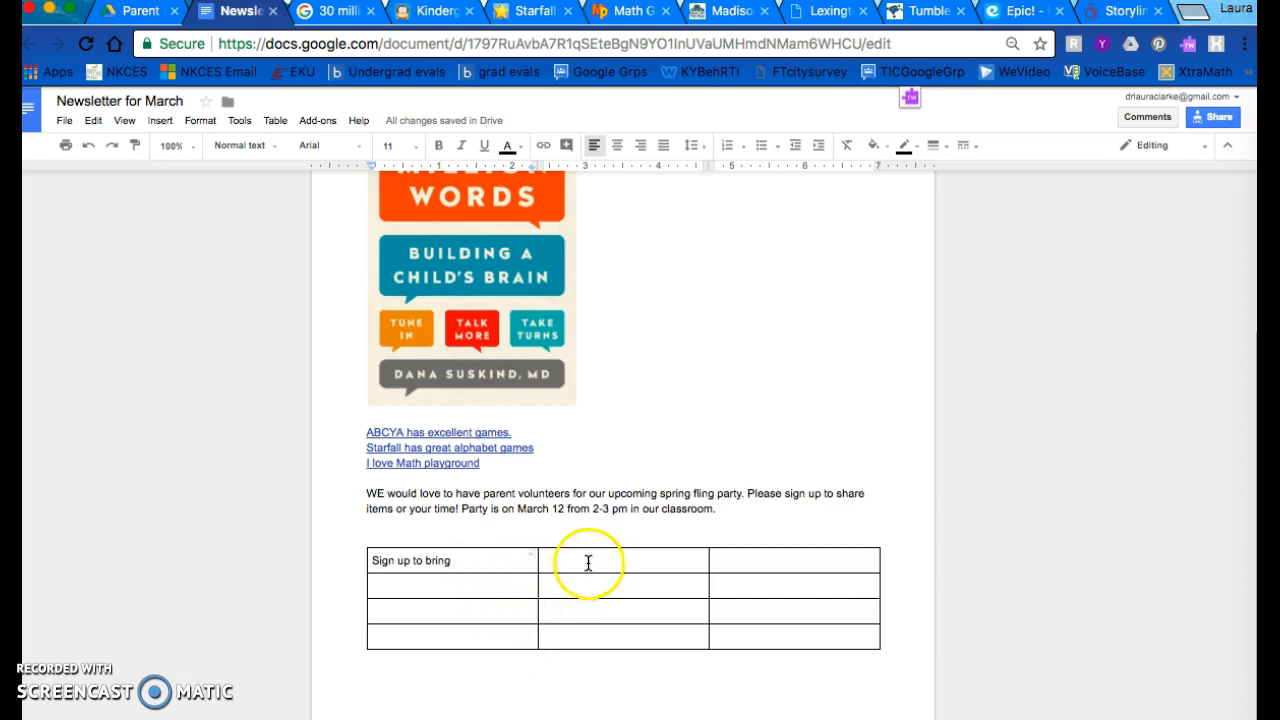
Fill the first column's three remaining rows with "Juice boxes - 1 box", "Juice boxes - 1 box" and "Dozen sugar cookies"
left_click(496, 588)
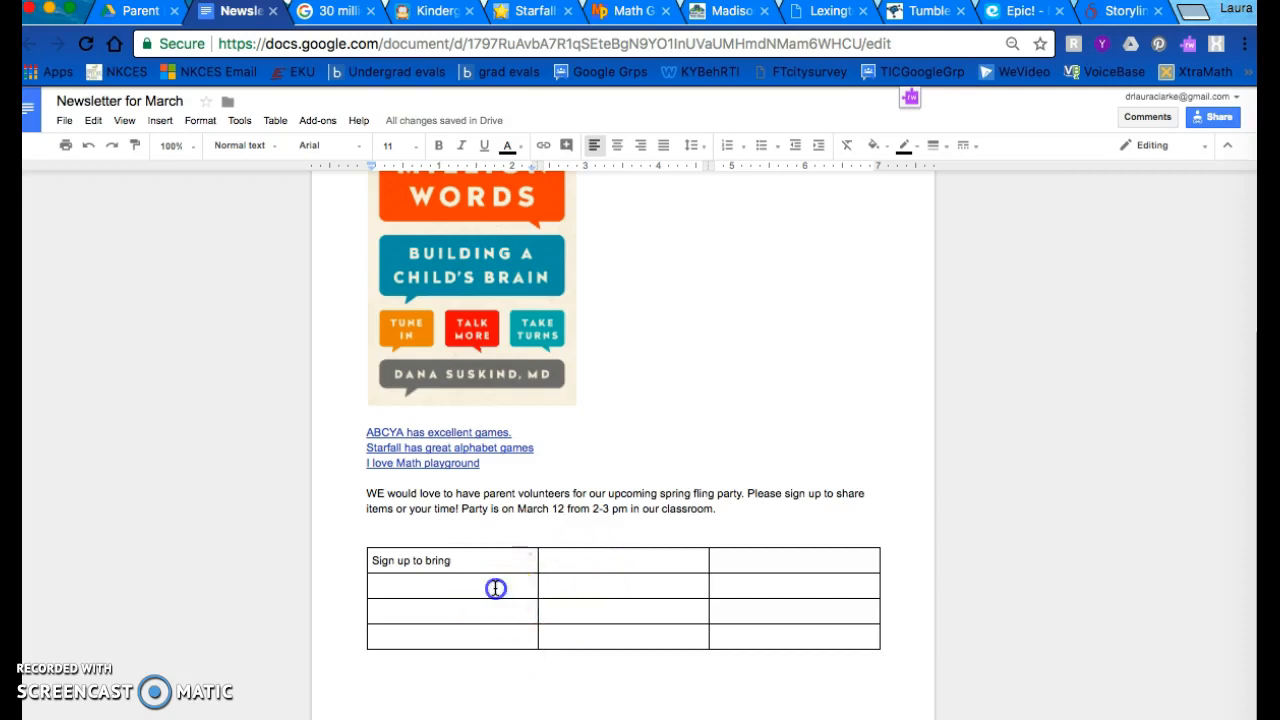
type("d")
key("BackSpace")
type("juice boo")
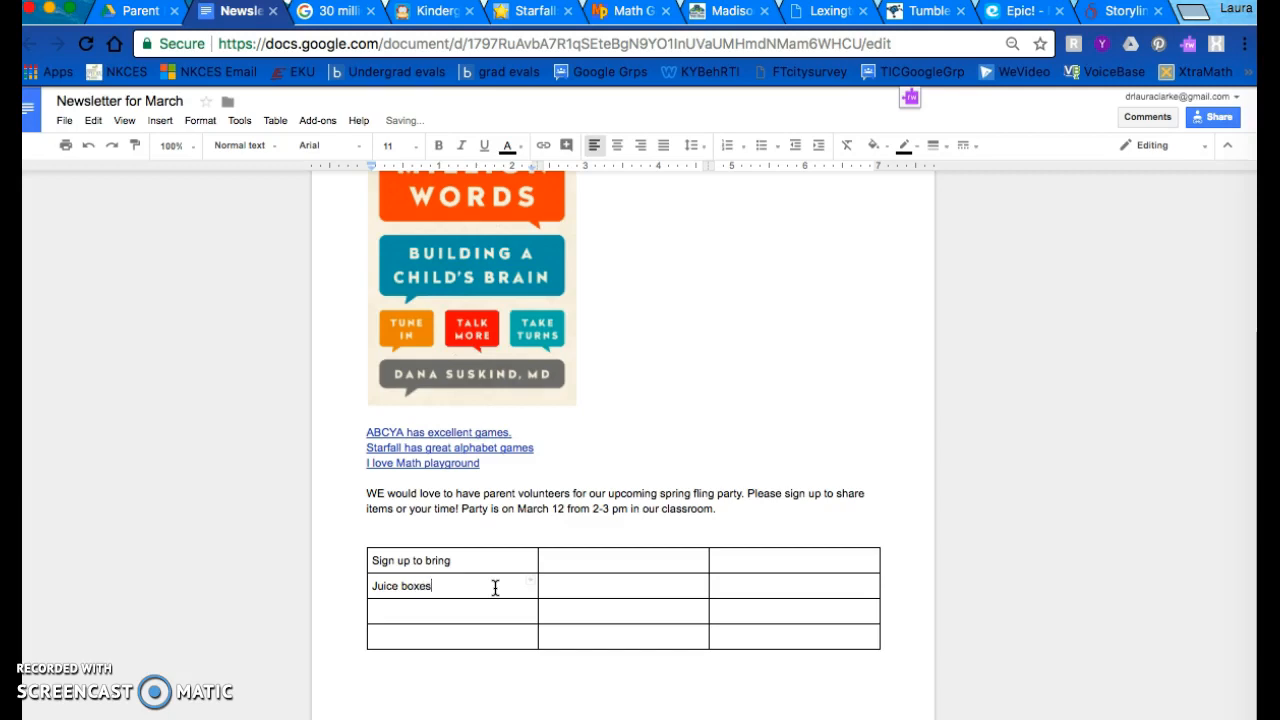
type("xes - 1 box")
left_click(447, 611)
type("Juice boxes - 1 bo")
left_click(443, 636)
type("dox")
key("BackSpace")
type("zen sugar cookies")
key("BackSpace")
key("BackSpace")
type("ies")
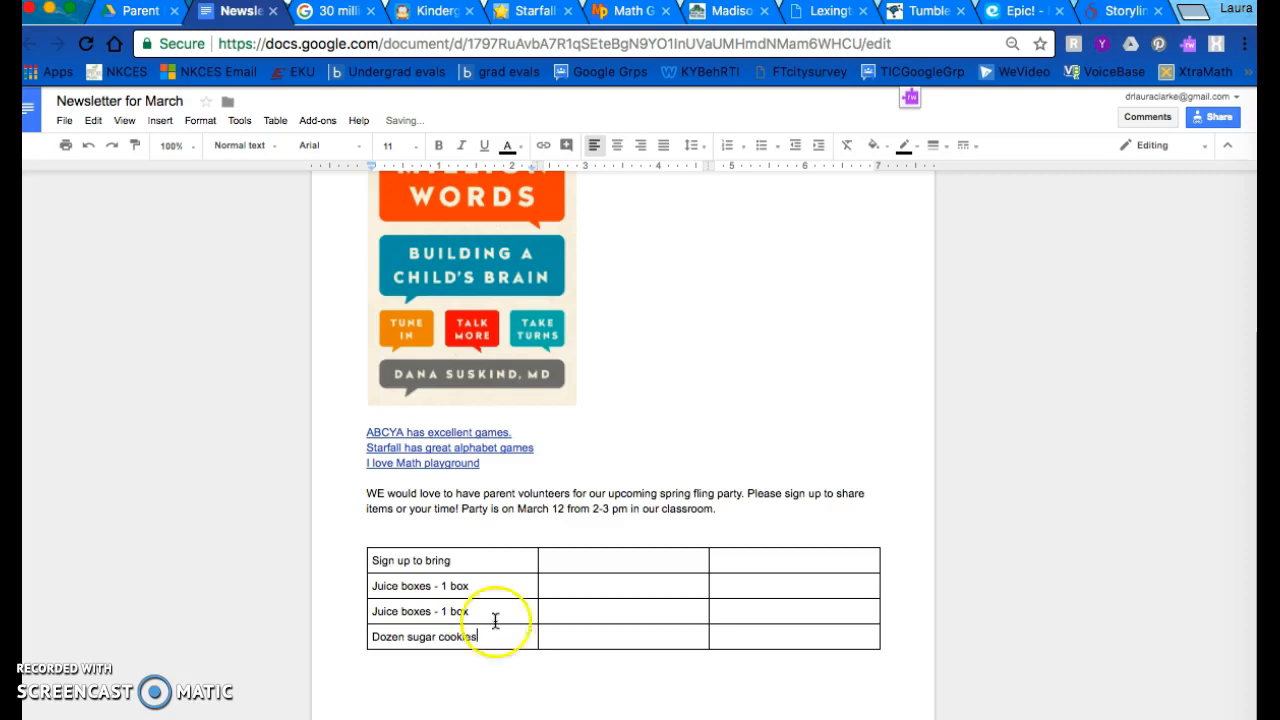
Head the table's second column "Parent name" and the third column "Any extra info"
left_click(625, 555)
type("Parent name")
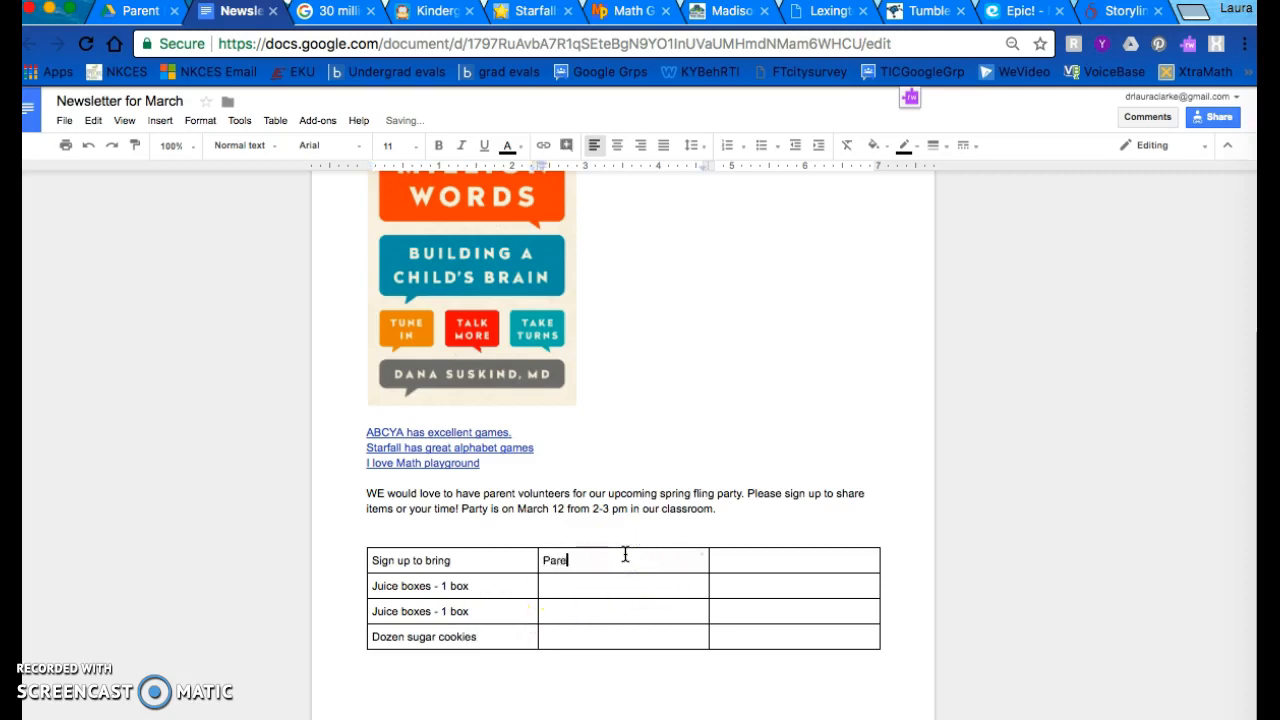
left_click(735, 563)
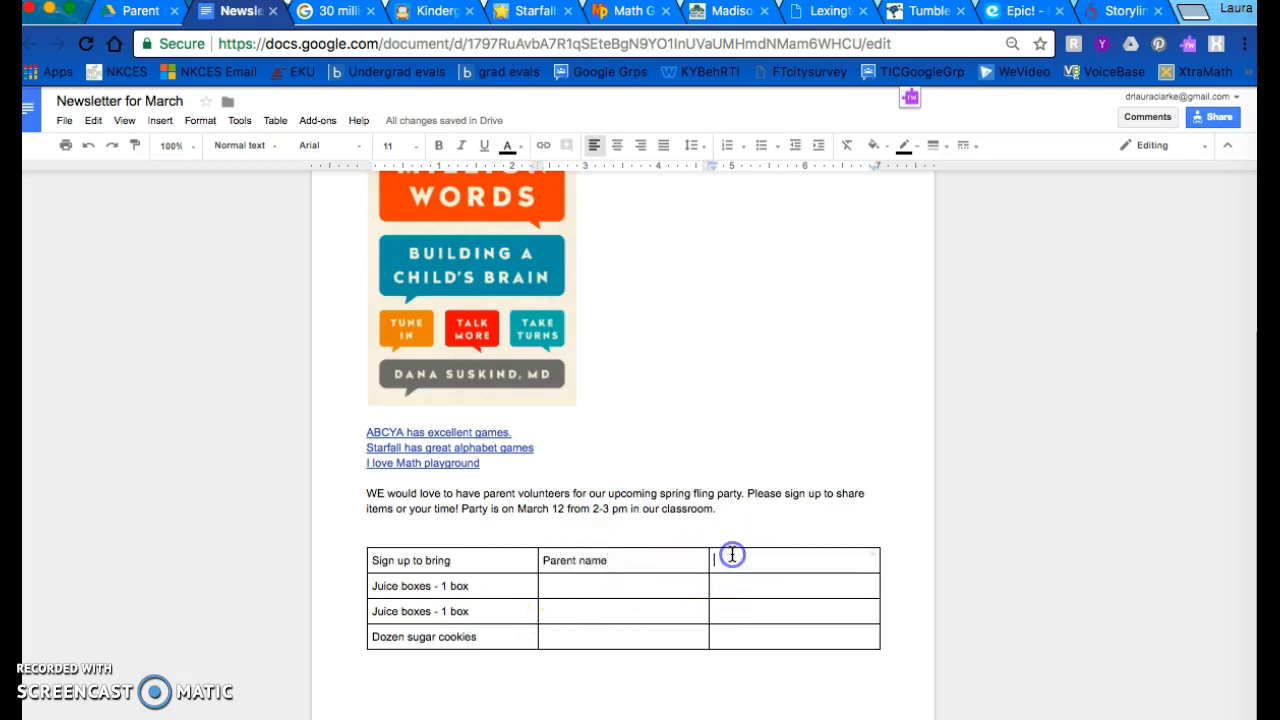
type("Any extra info")
Add a row at the end of the sign-up table and enter "Parent volunteer" in its first cell
left_click(776, 637)
key("Tab")
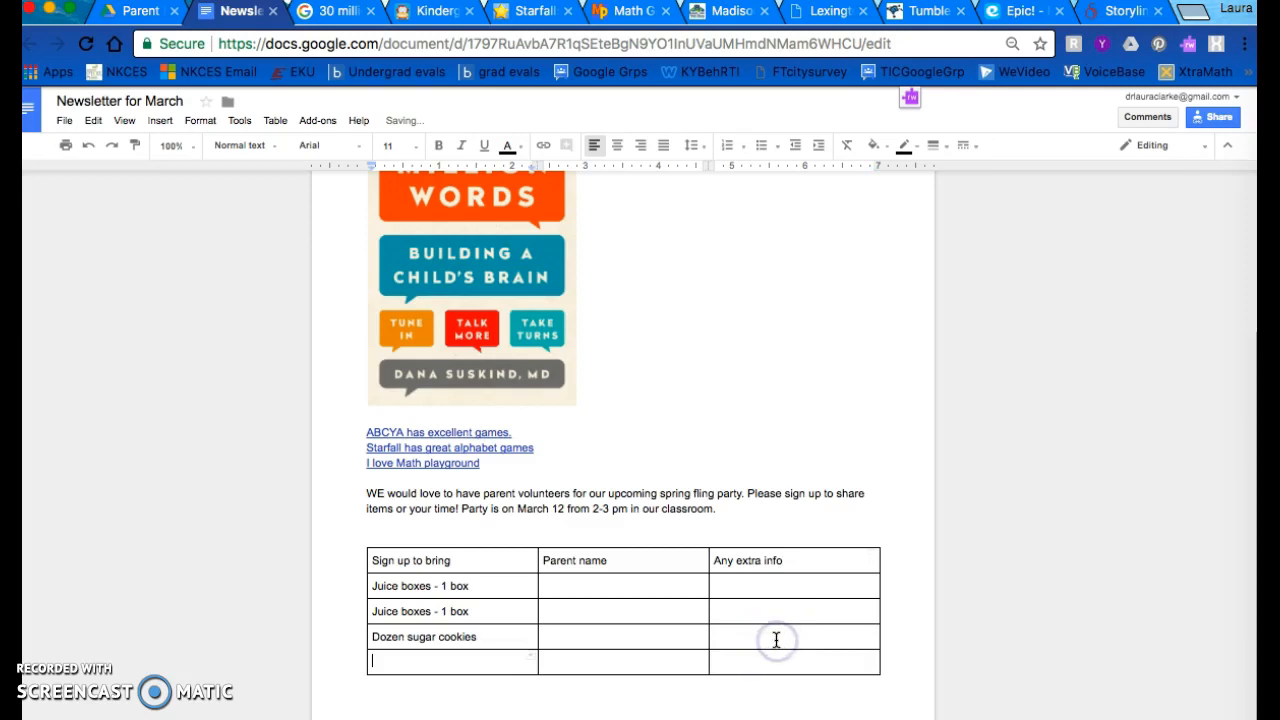
type("Parent volunteer")
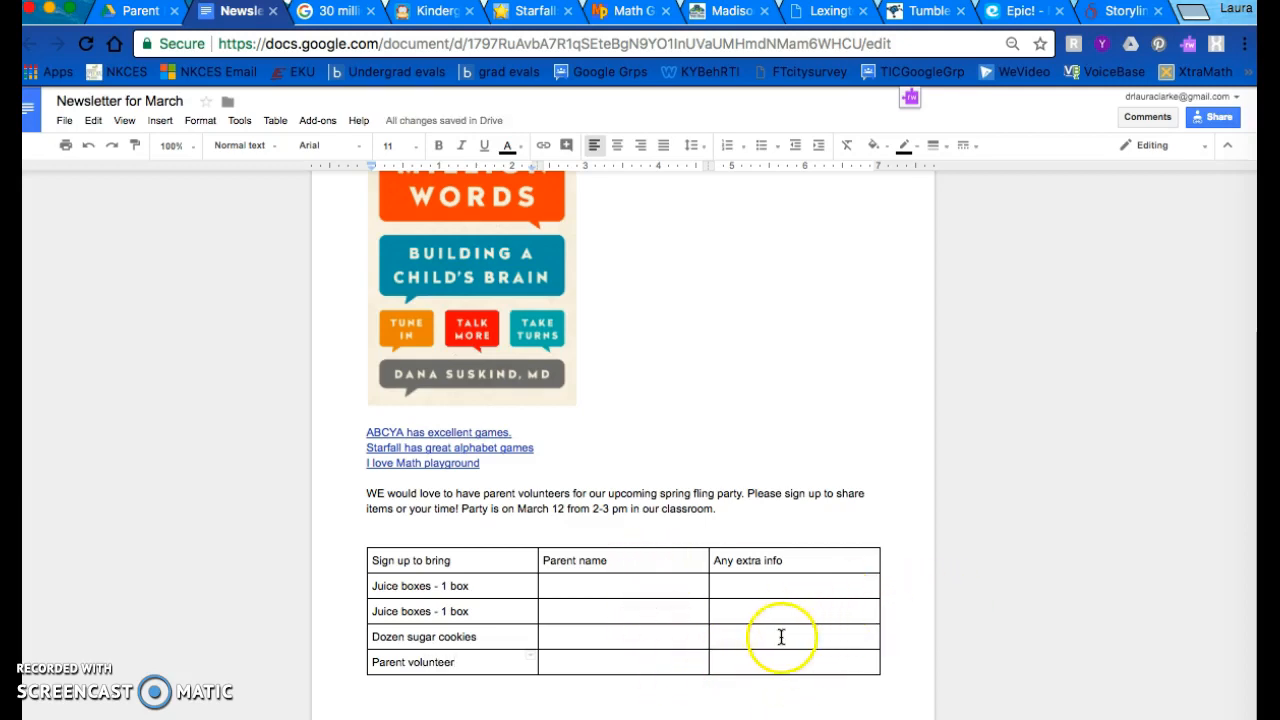
scroll(761, 446, "up", 2)
scroll(756, 438, "down", 2)
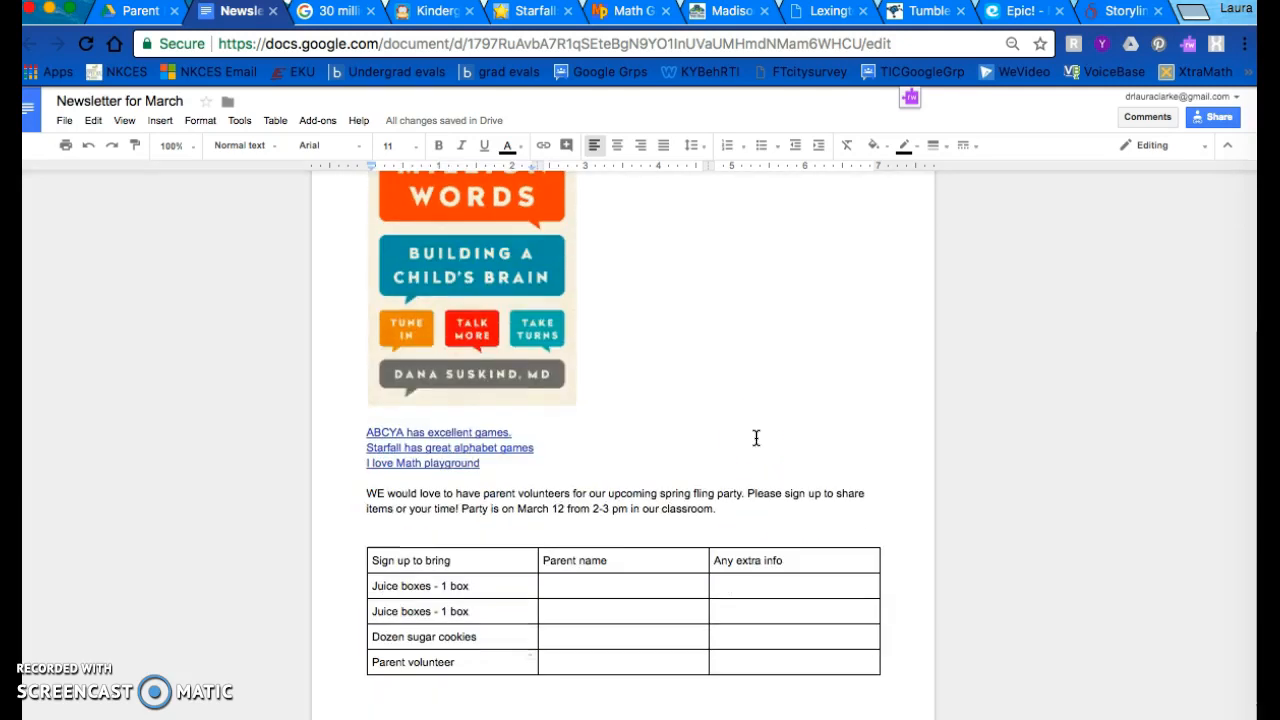
scroll(705, 451, "up", 4)
scroll(705, 451, "down", 4)
Append "Remember there are nut allergies and bee allergies in our room, so no foods with nuts are allowed" to the volunteer paragraph
left_click(751, 508)
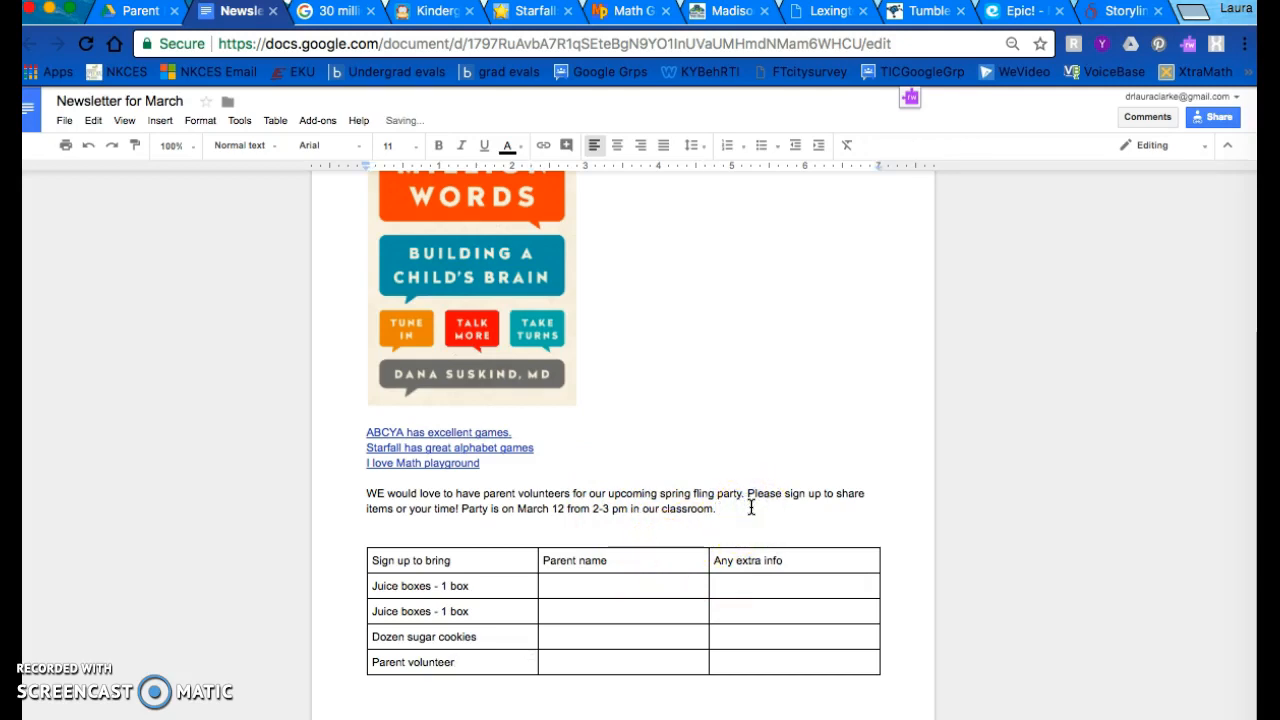
type("Remember there are nut pa")
key("BackSpace")
key("BackSpace")
type("allergies a")
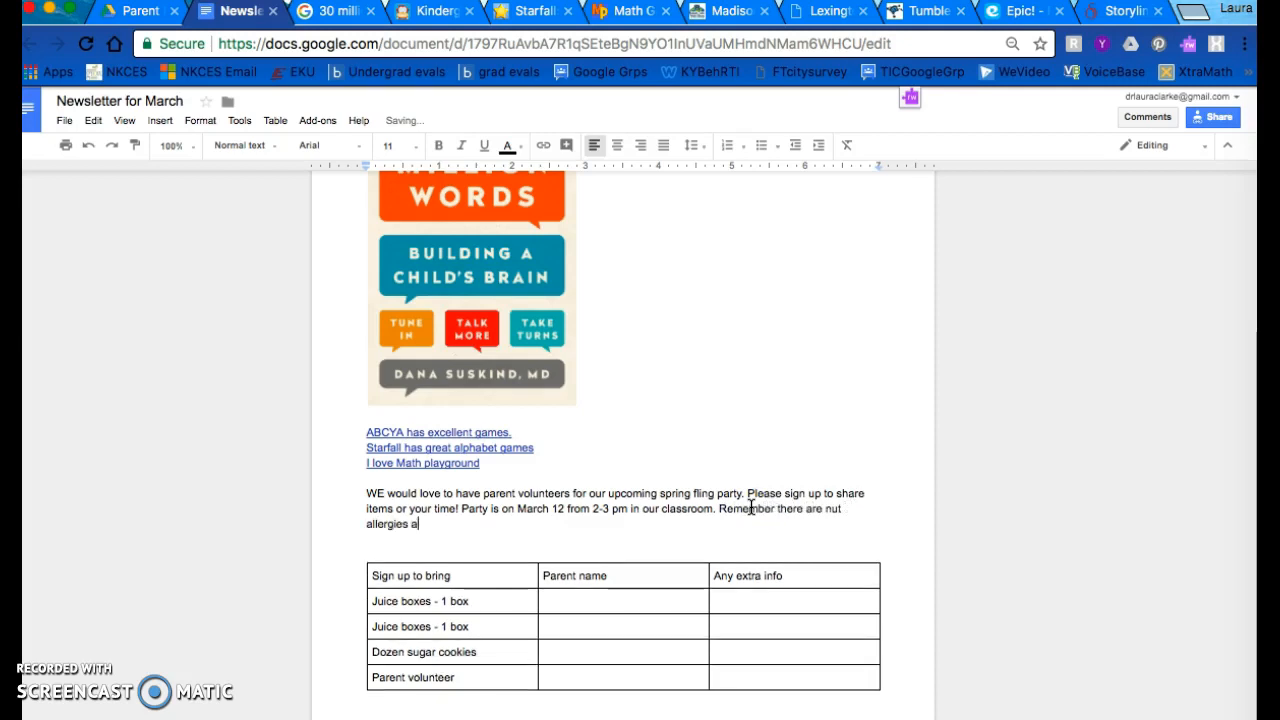
type("nd bee allergi")
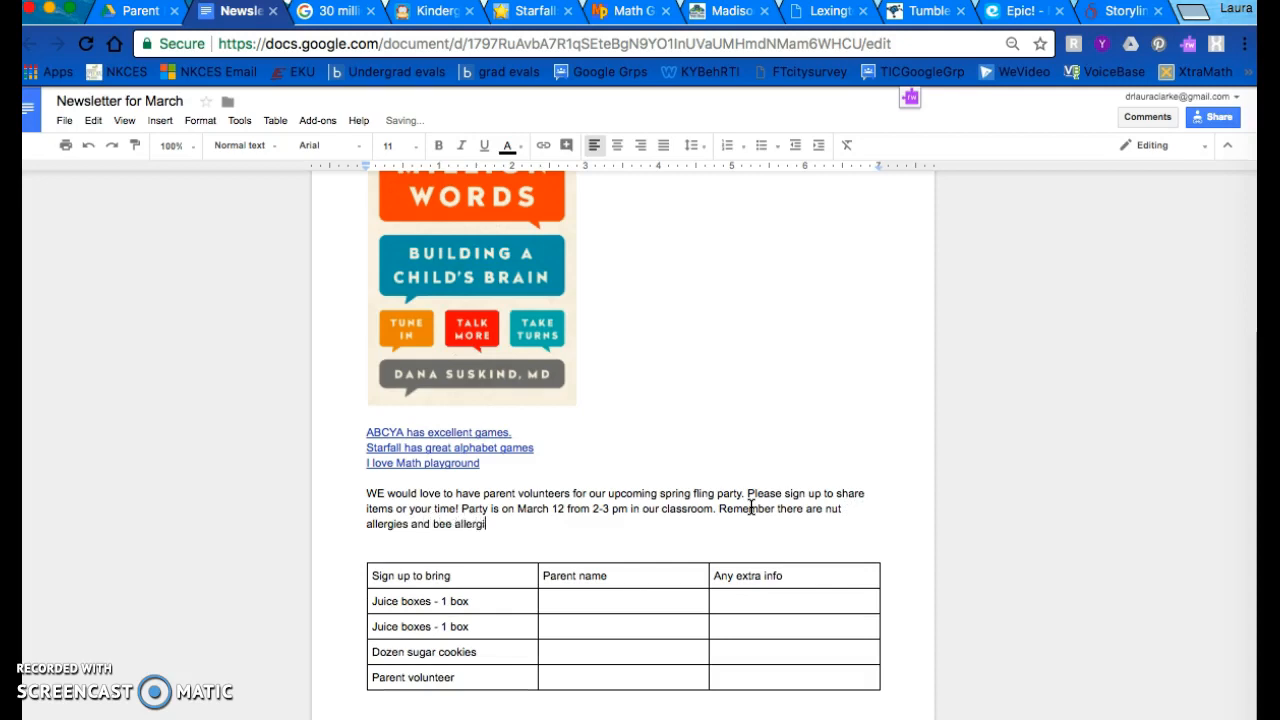
type("es in our room, so")
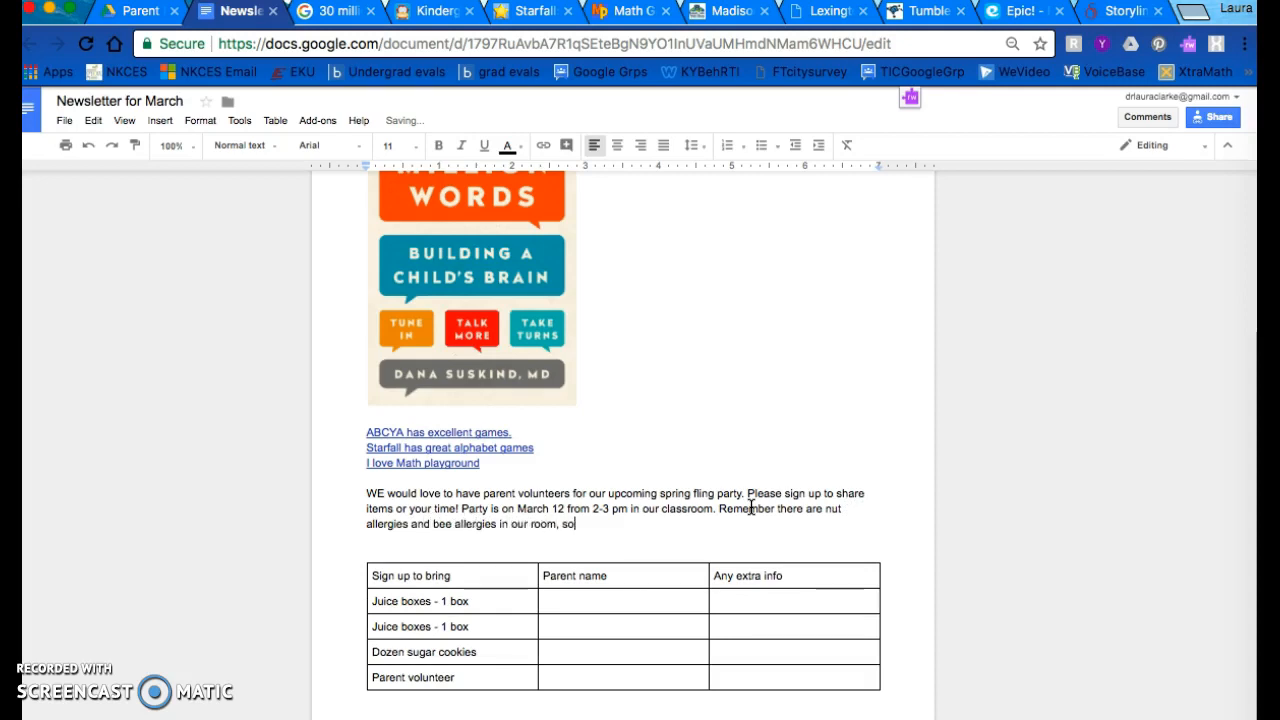
type(" no foods with nuts are allowed")
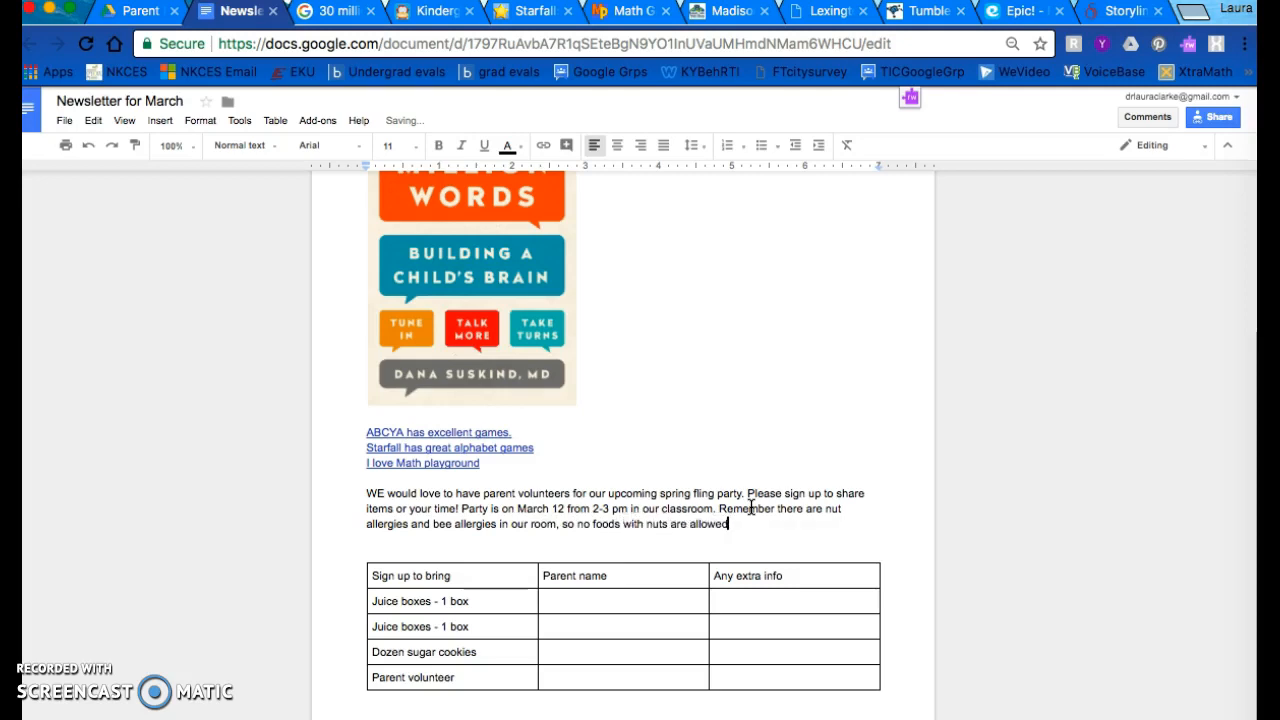